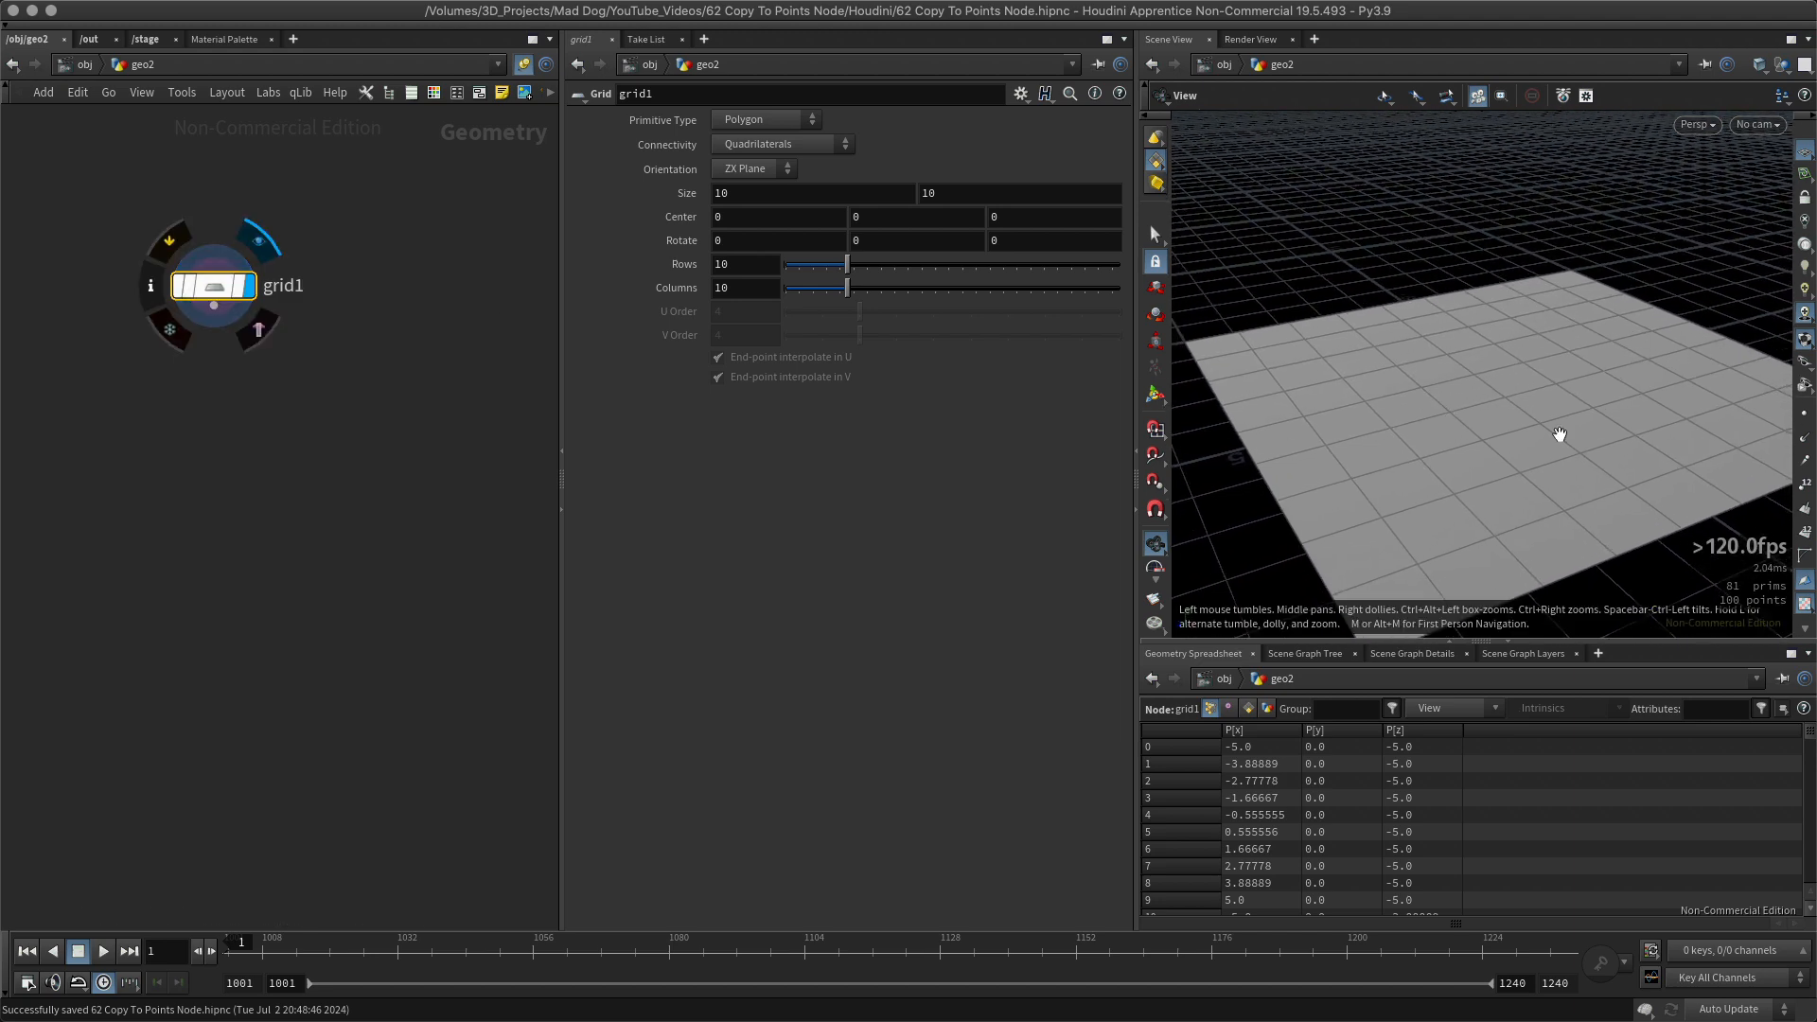
Add a Cube (box) node to the network beside the grid1 node.
drag(1377, 435, 1193, 271)
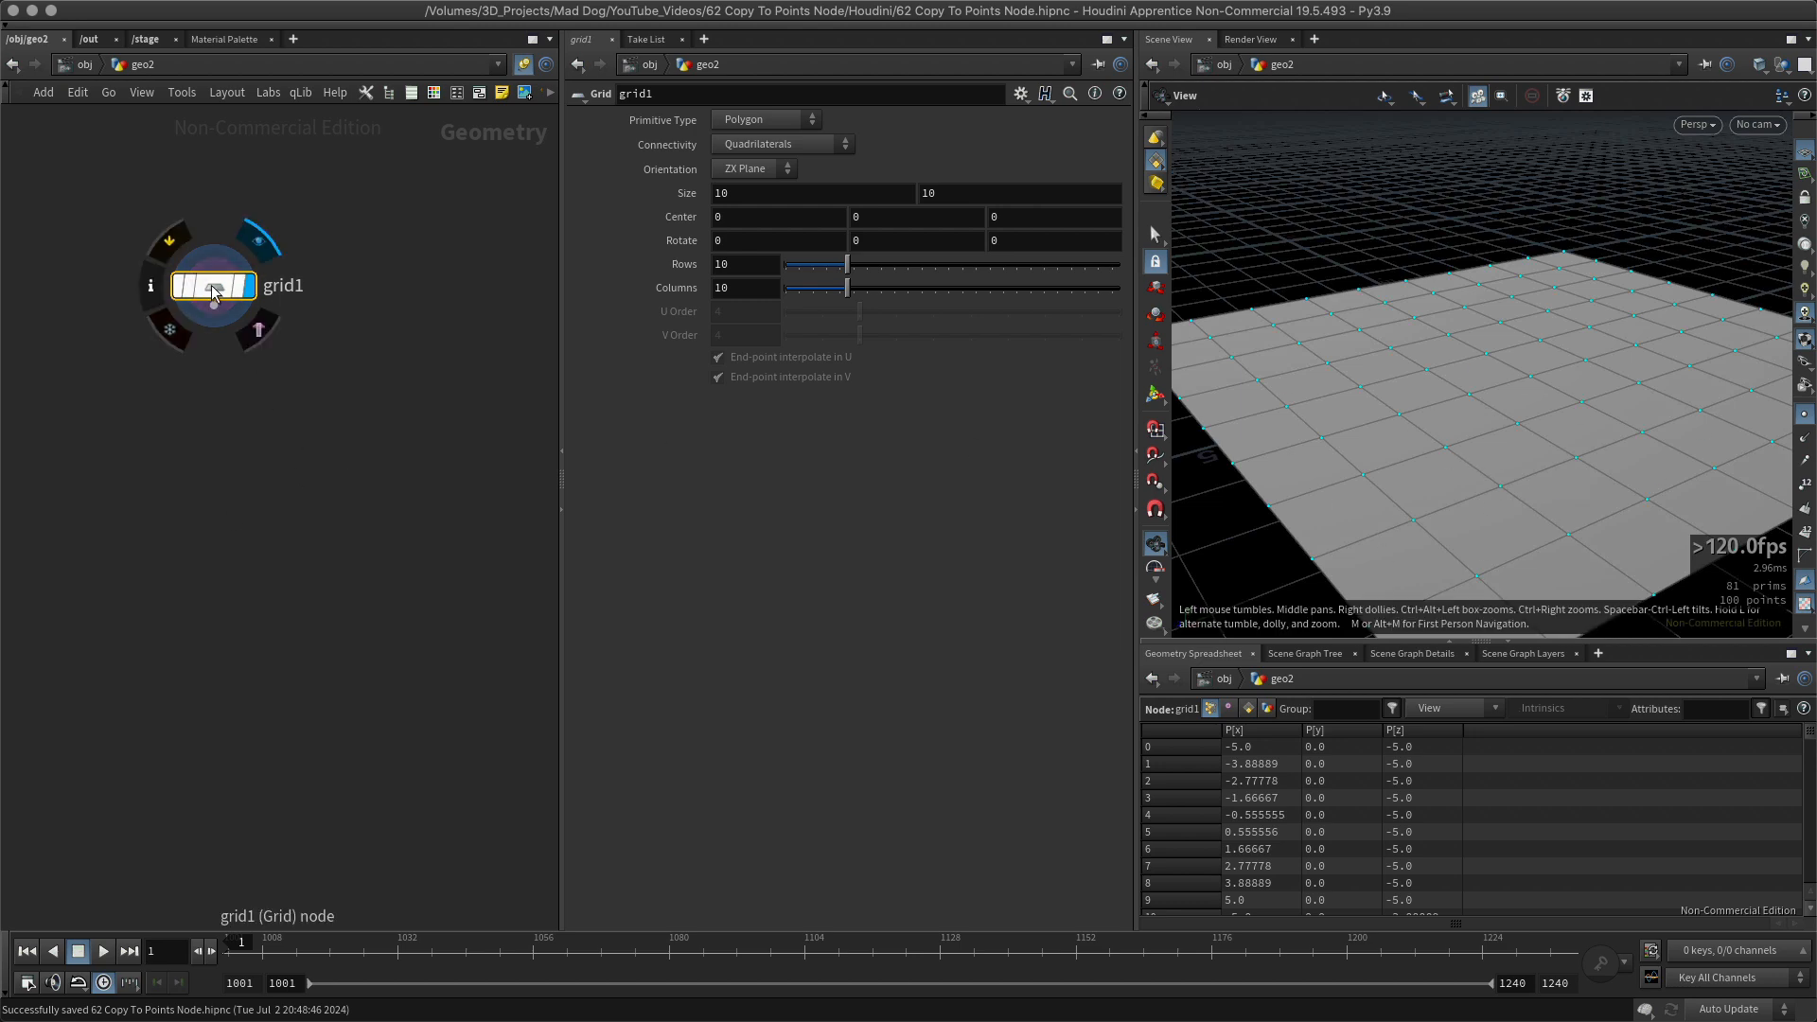
key(Tab)
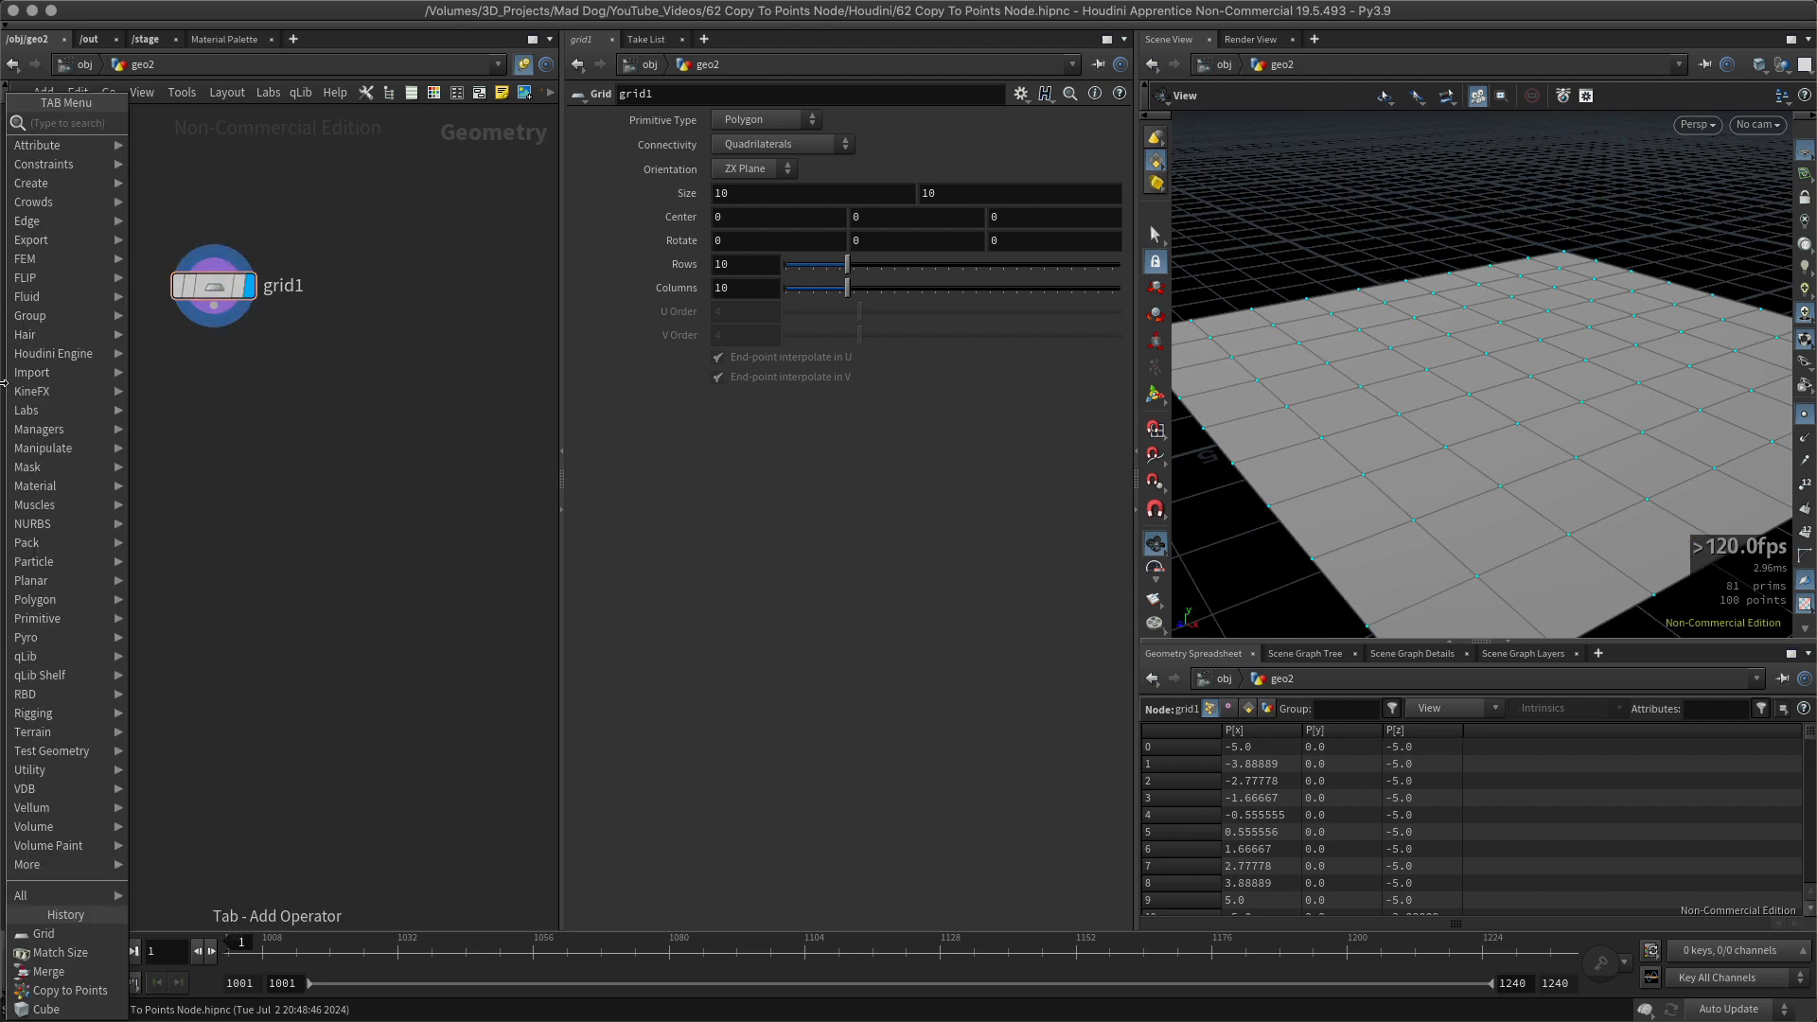
text(cube)
key(Return)
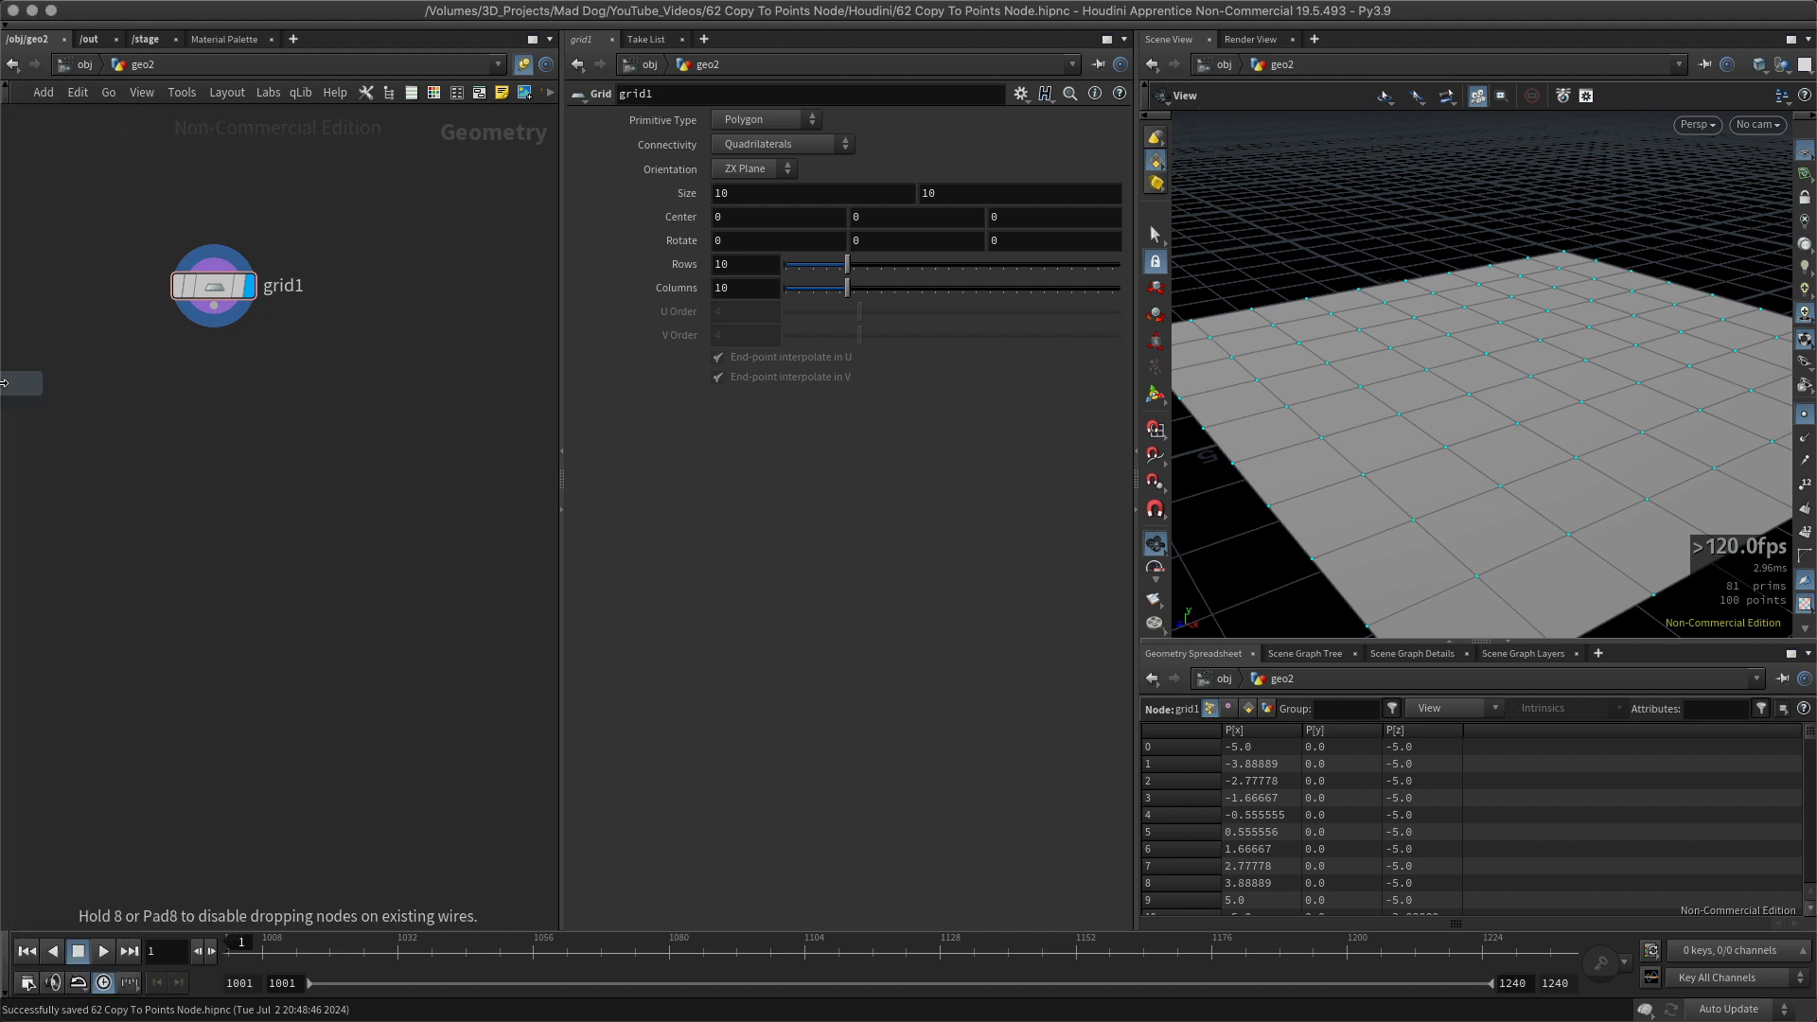
click(435, 269)
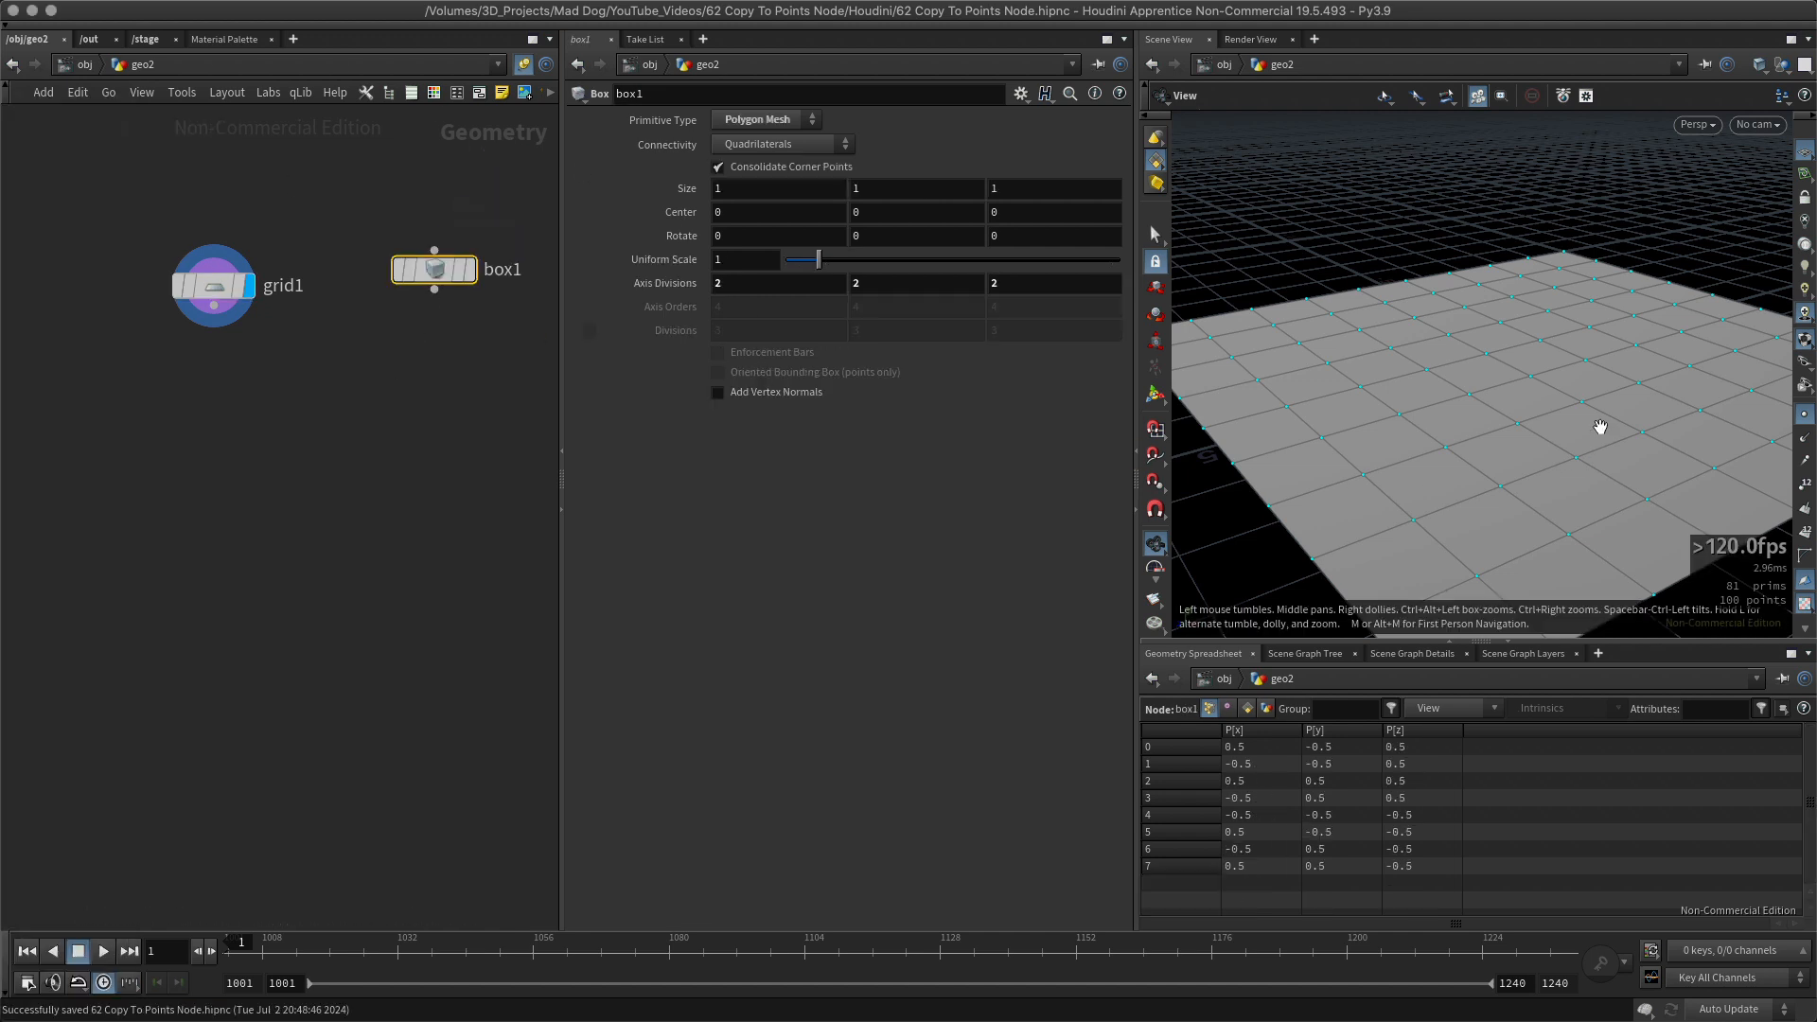
Set the grid1 node's Primitive Type to Points.
click(210, 282)
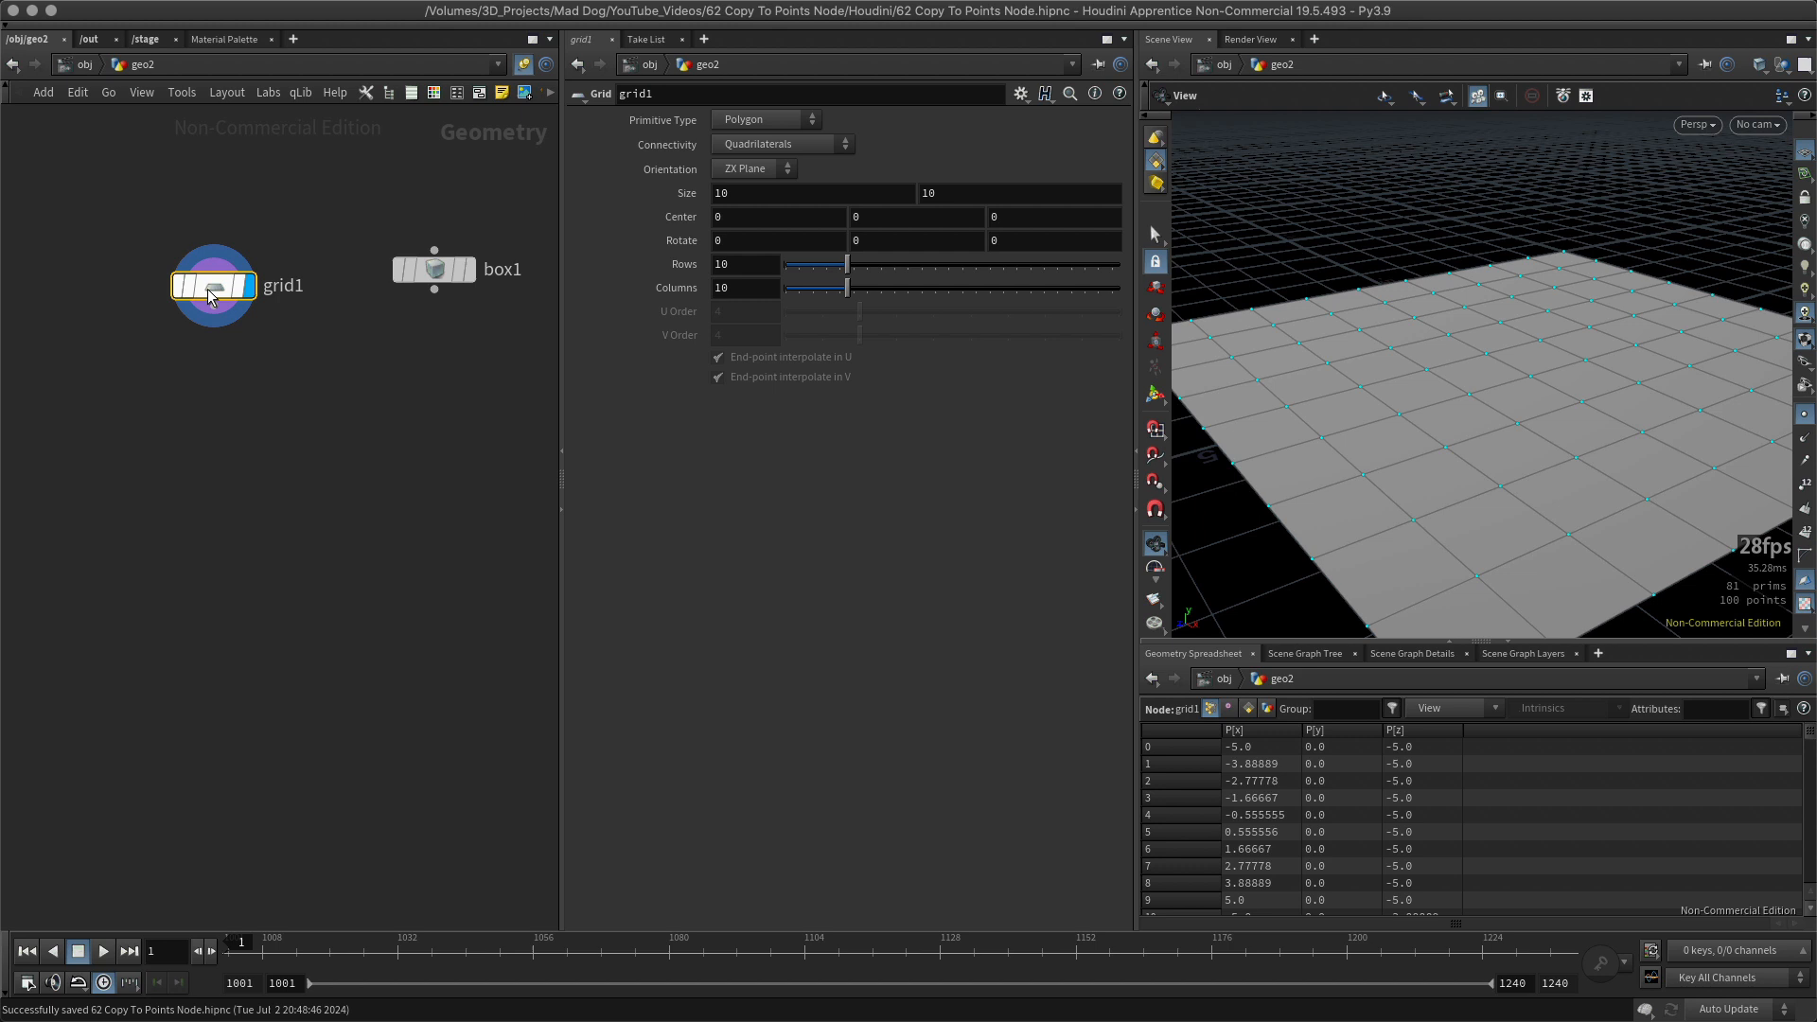
click(774, 121)
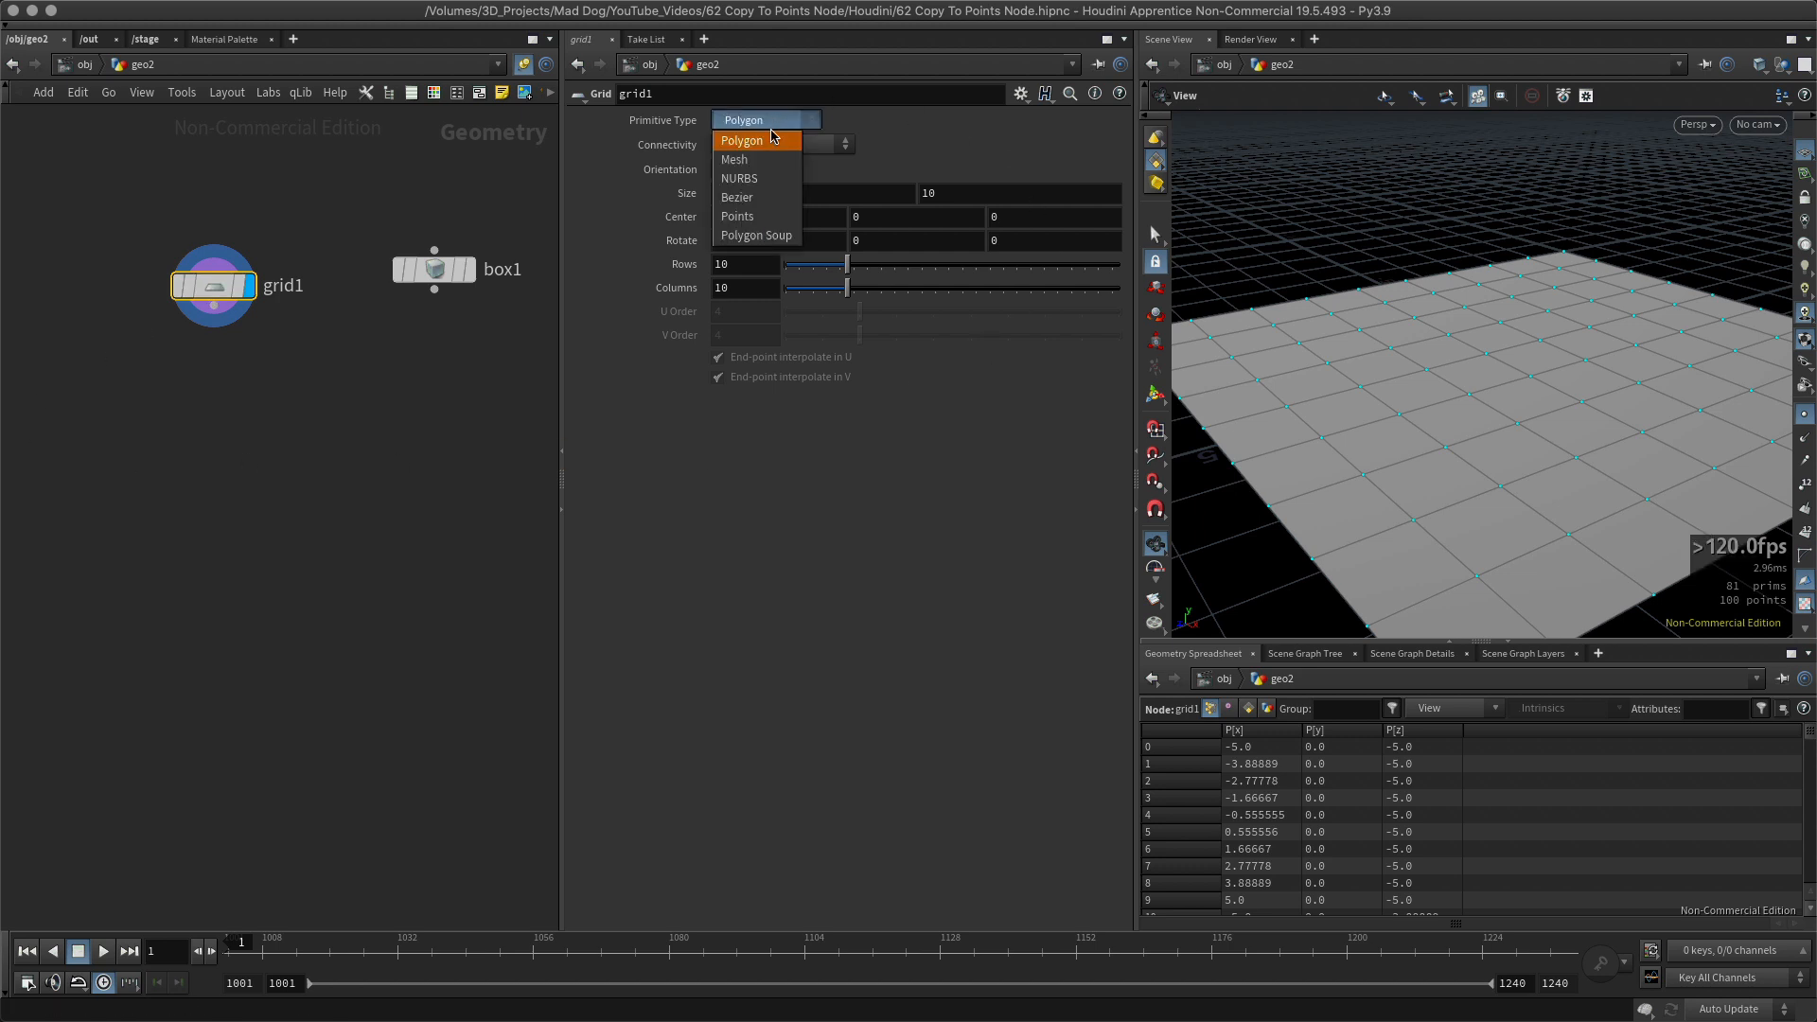
click(748, 216)
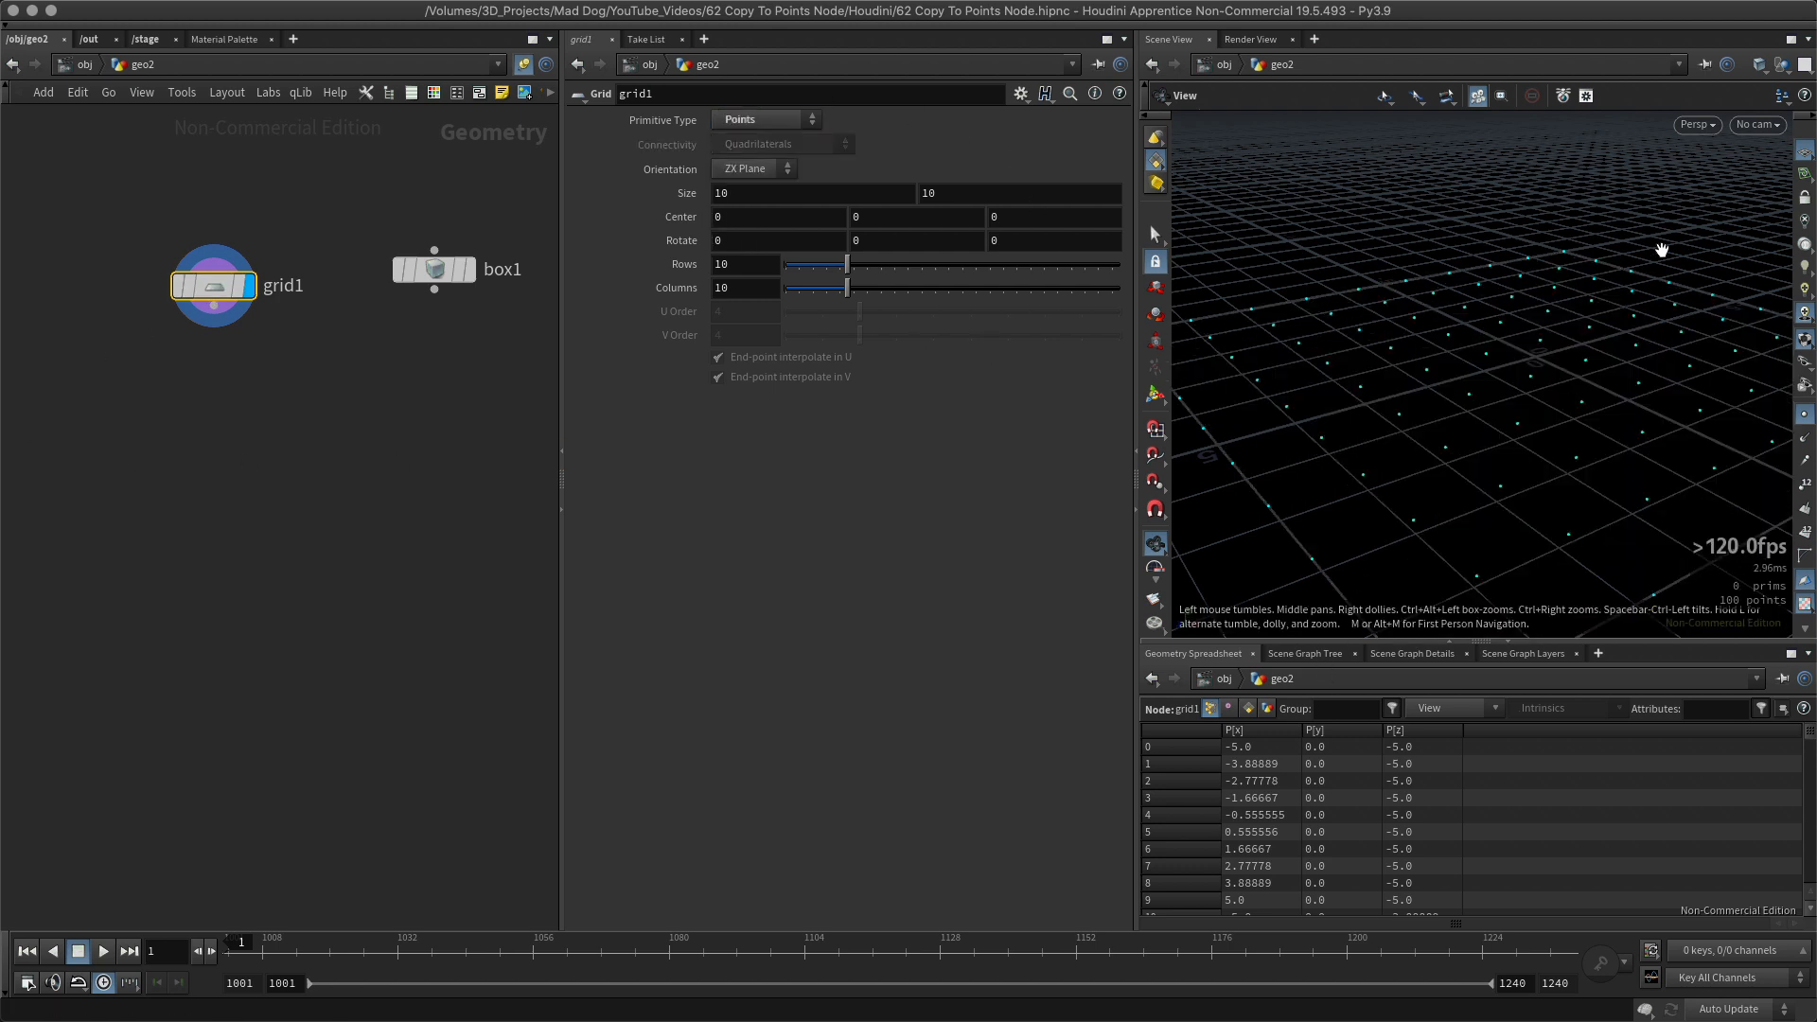
drag(1579, 454, 1343, 360)
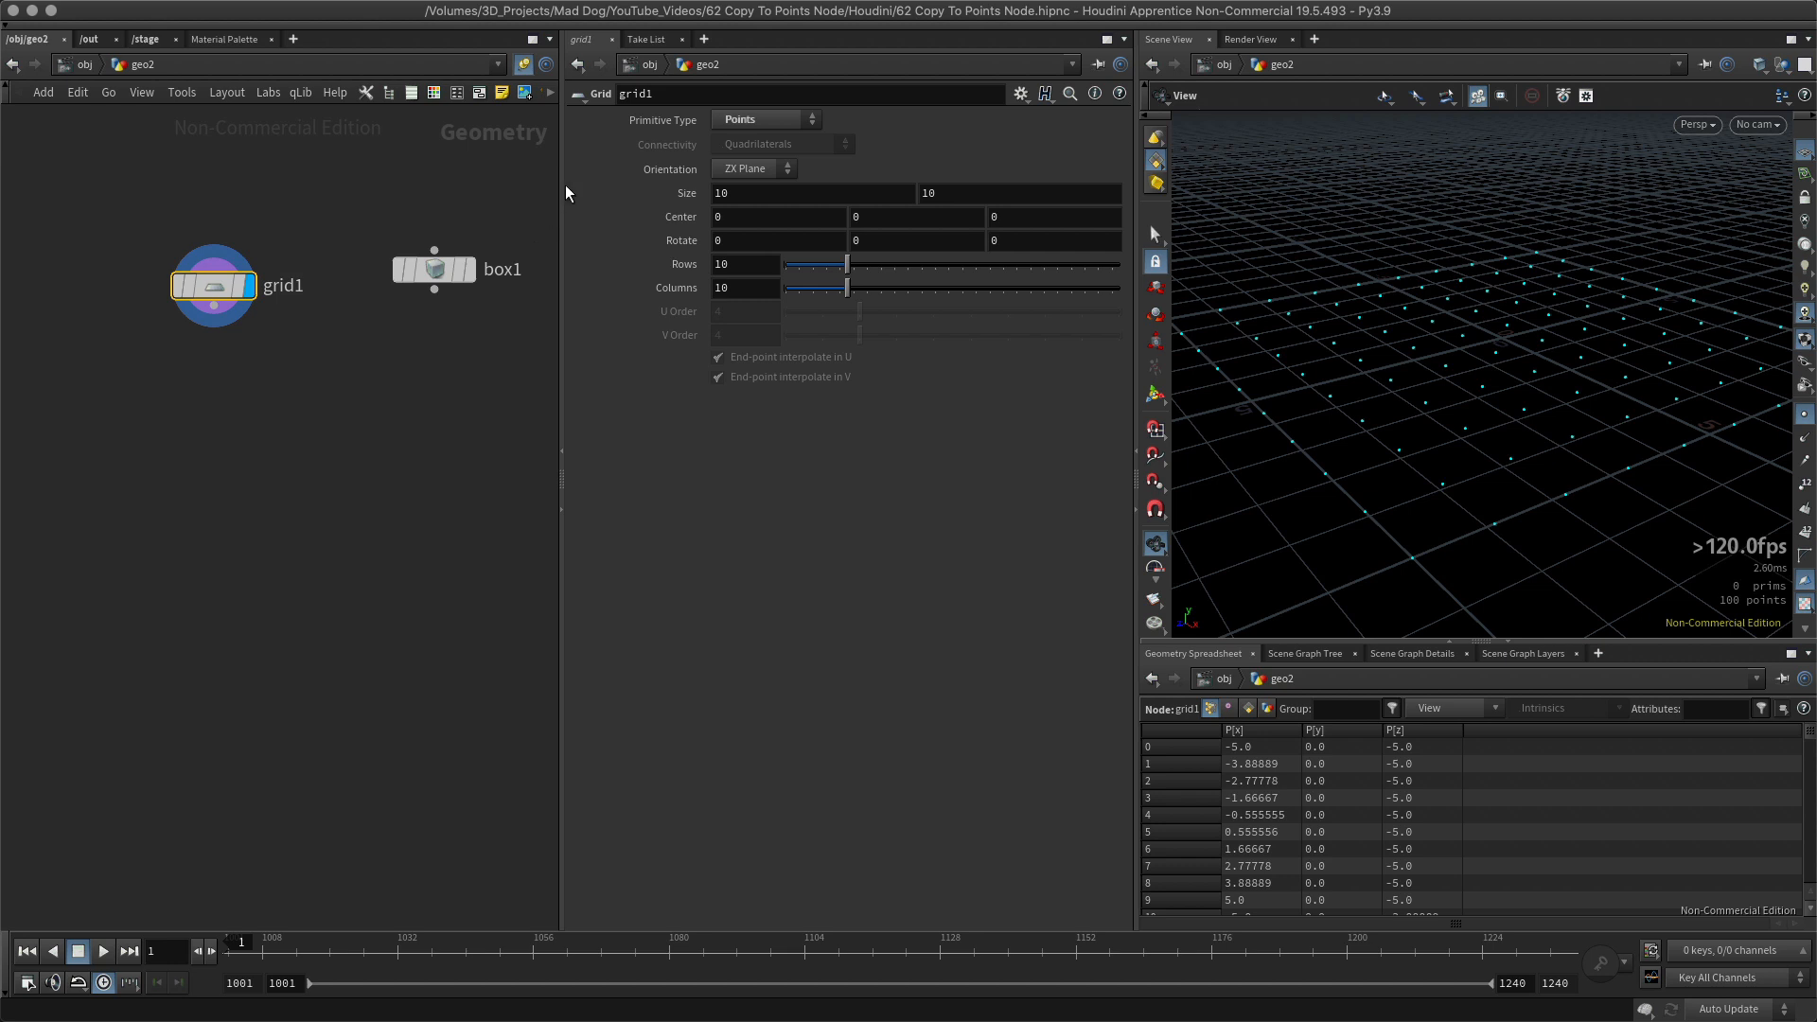
Line up box1 with the grid node, display it, and set its X and Z size to 0.5.
drag(429, 267, 426, 282)
click(237, 458)
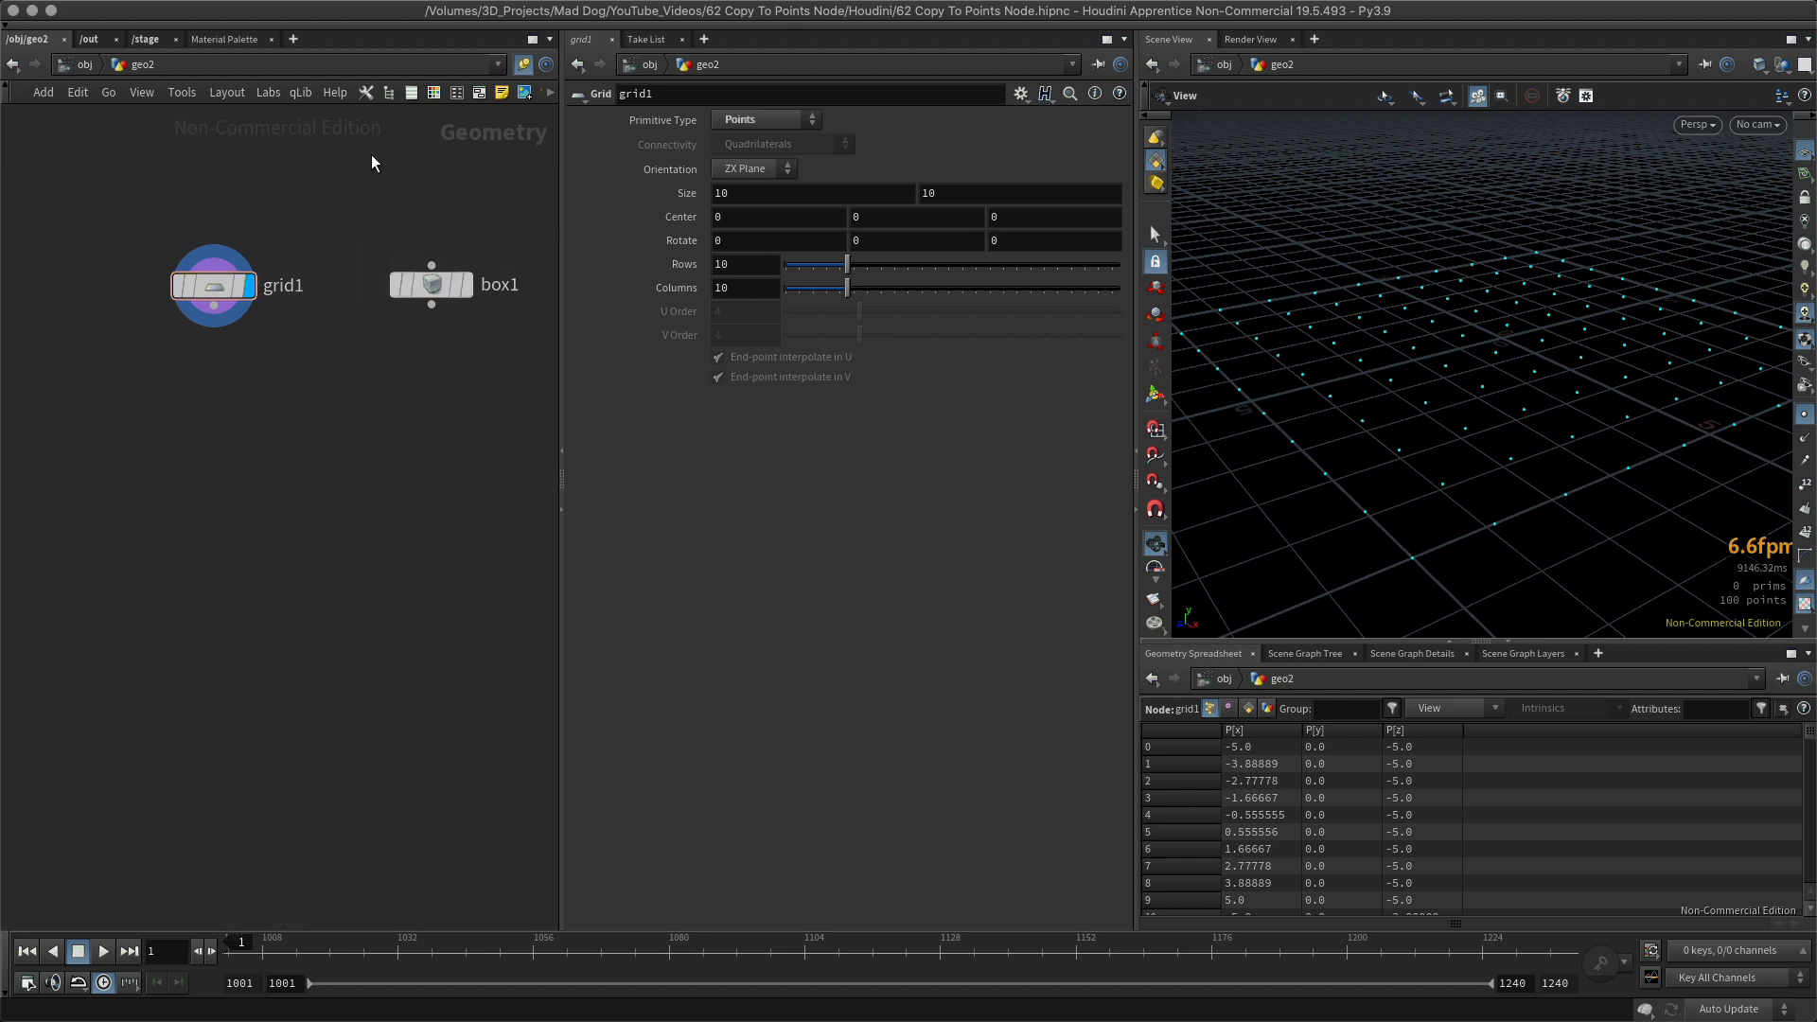
click(468, 286)
click(440, 287)
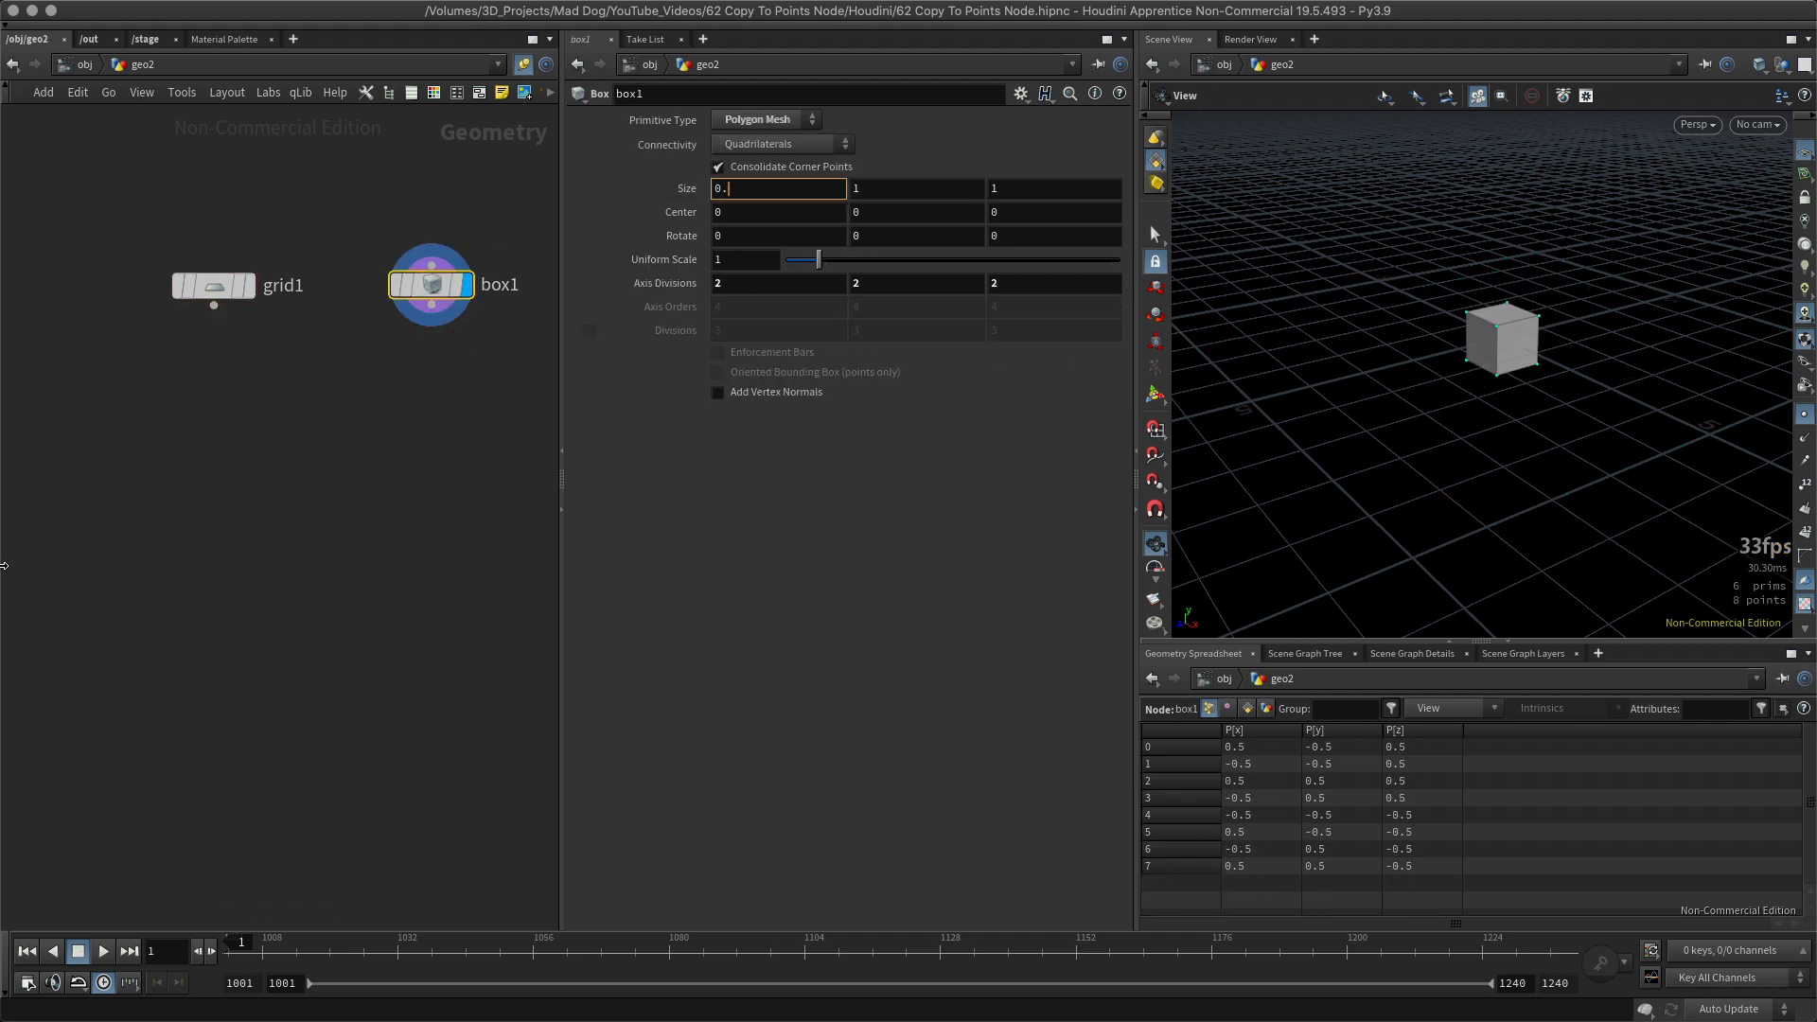
key(Tab)
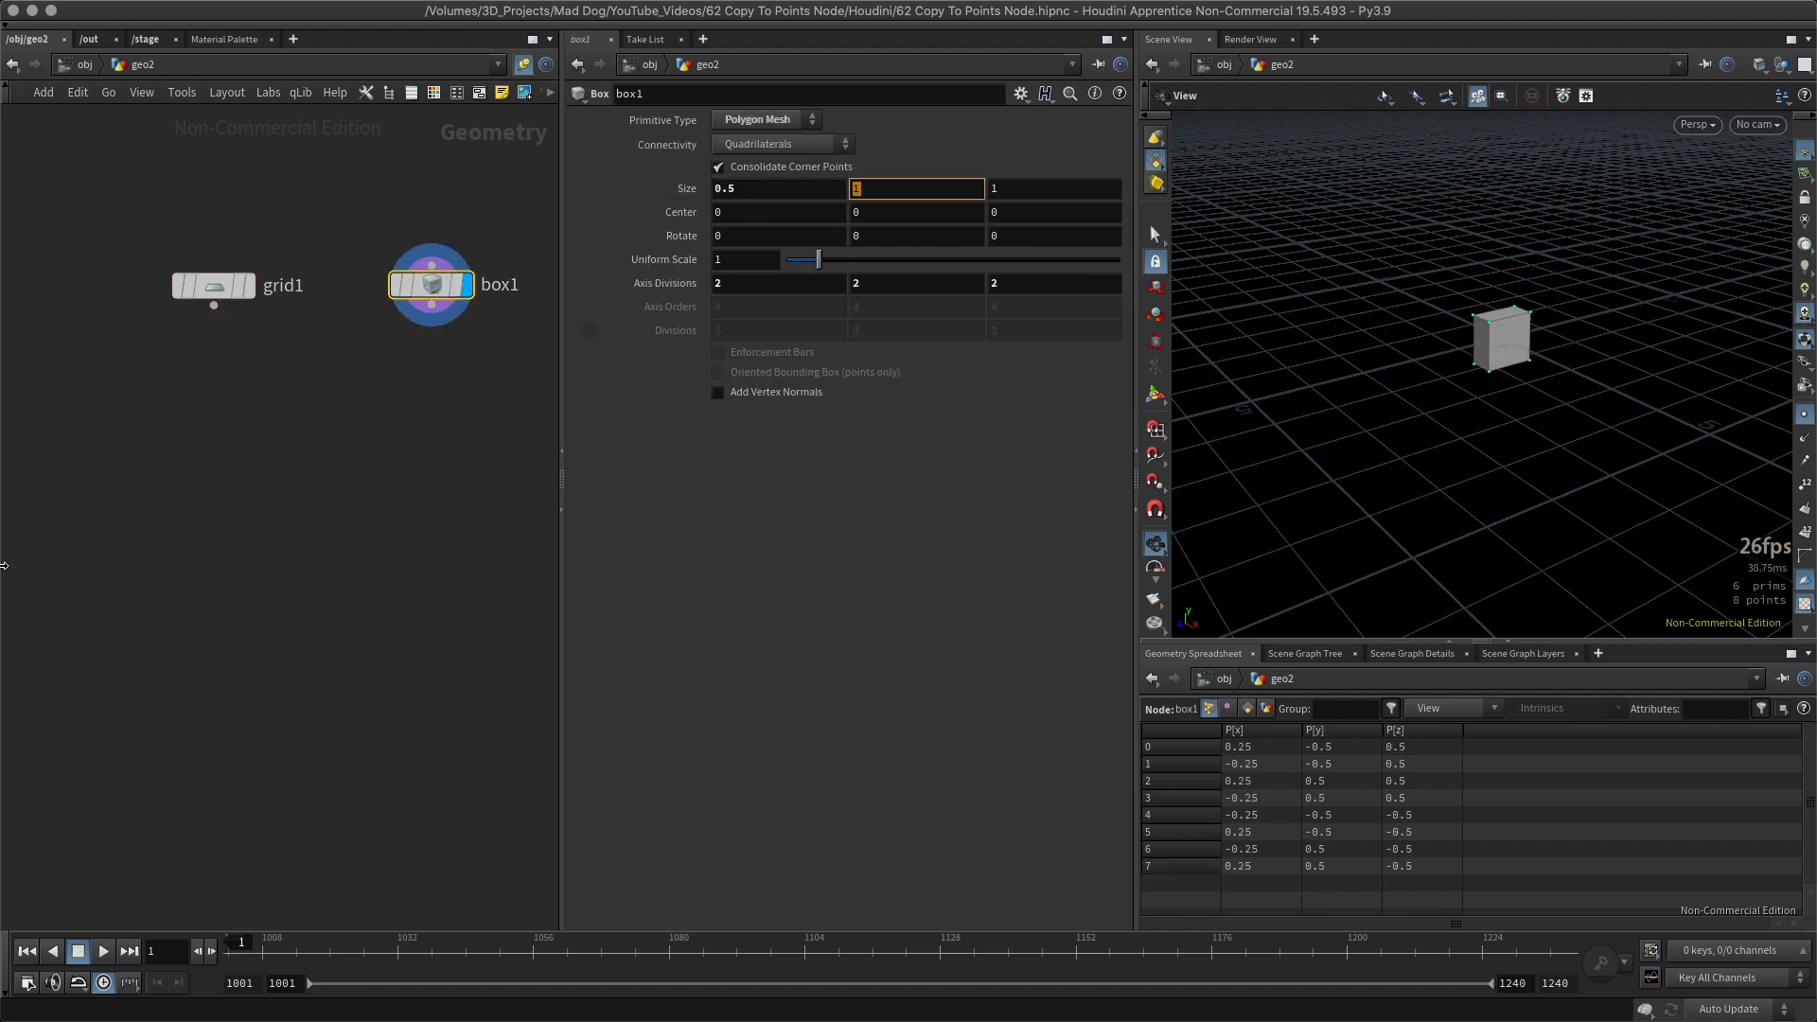
key(Tab)
text(0.5)
key(Return)
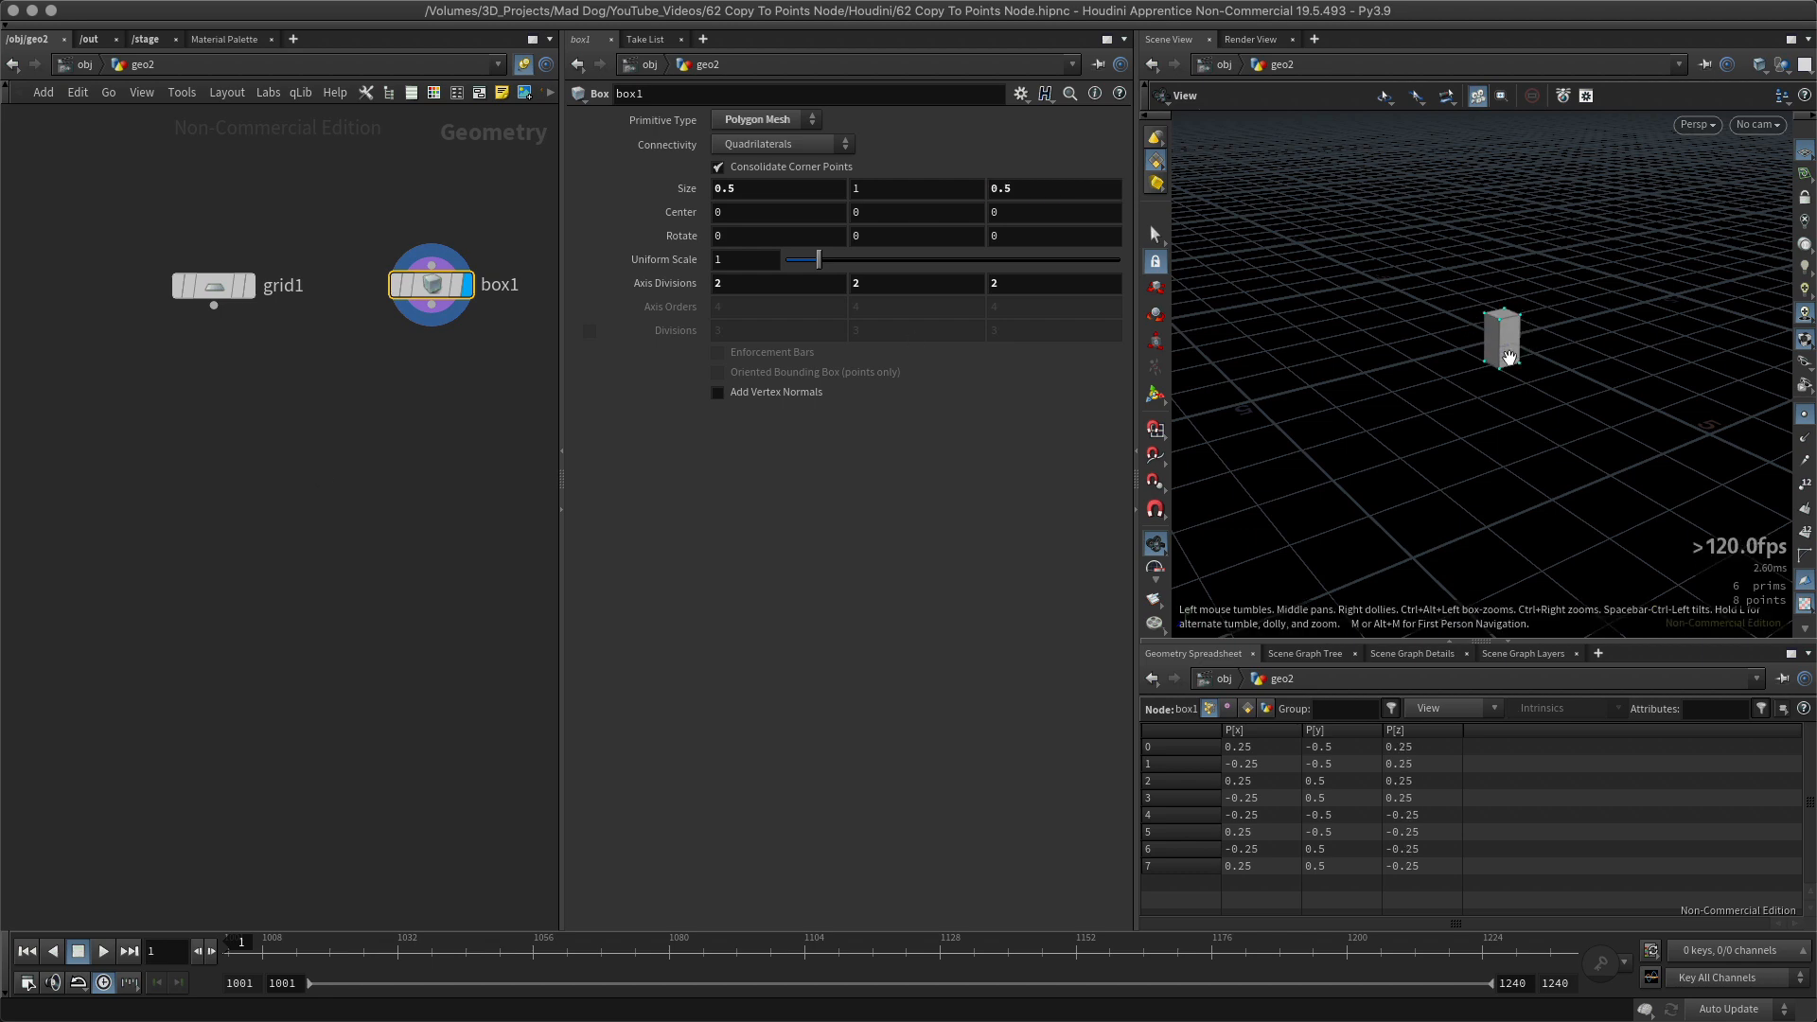
right_drag(1456, 406, 1594, 344)
drag(1594, 345, 1438, 350)
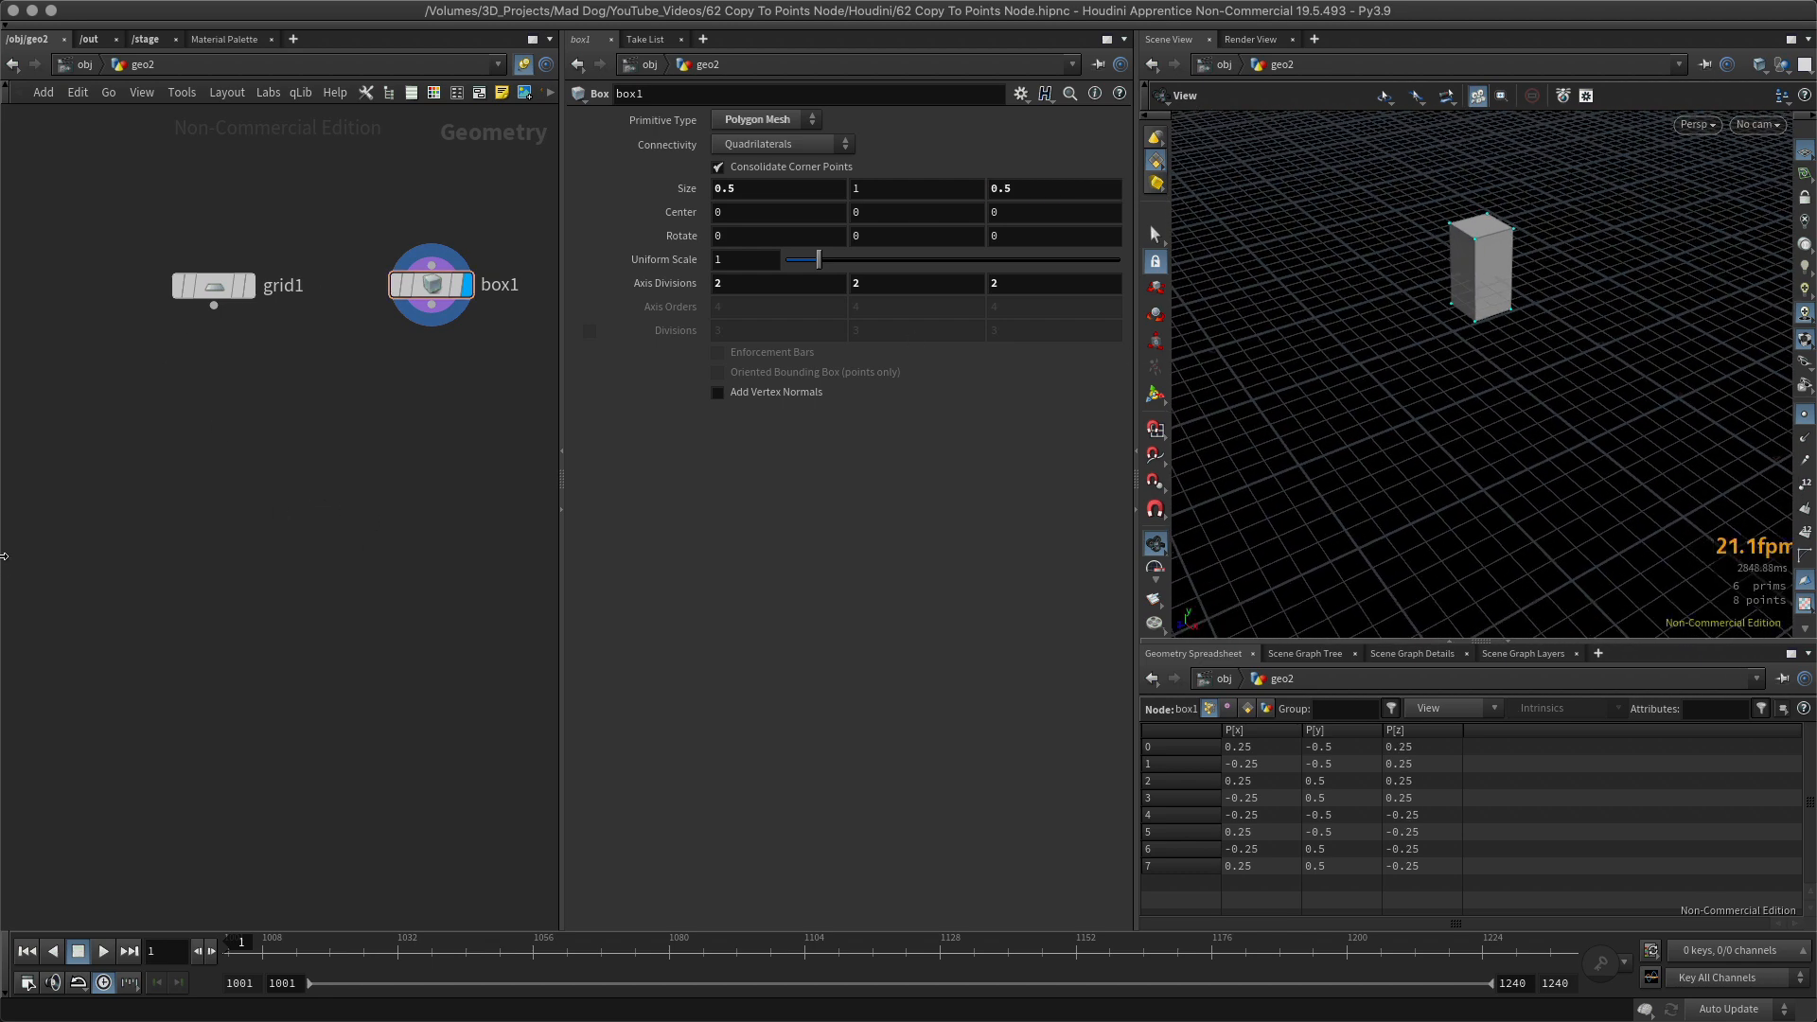
key(c)
key(o)
key(p)
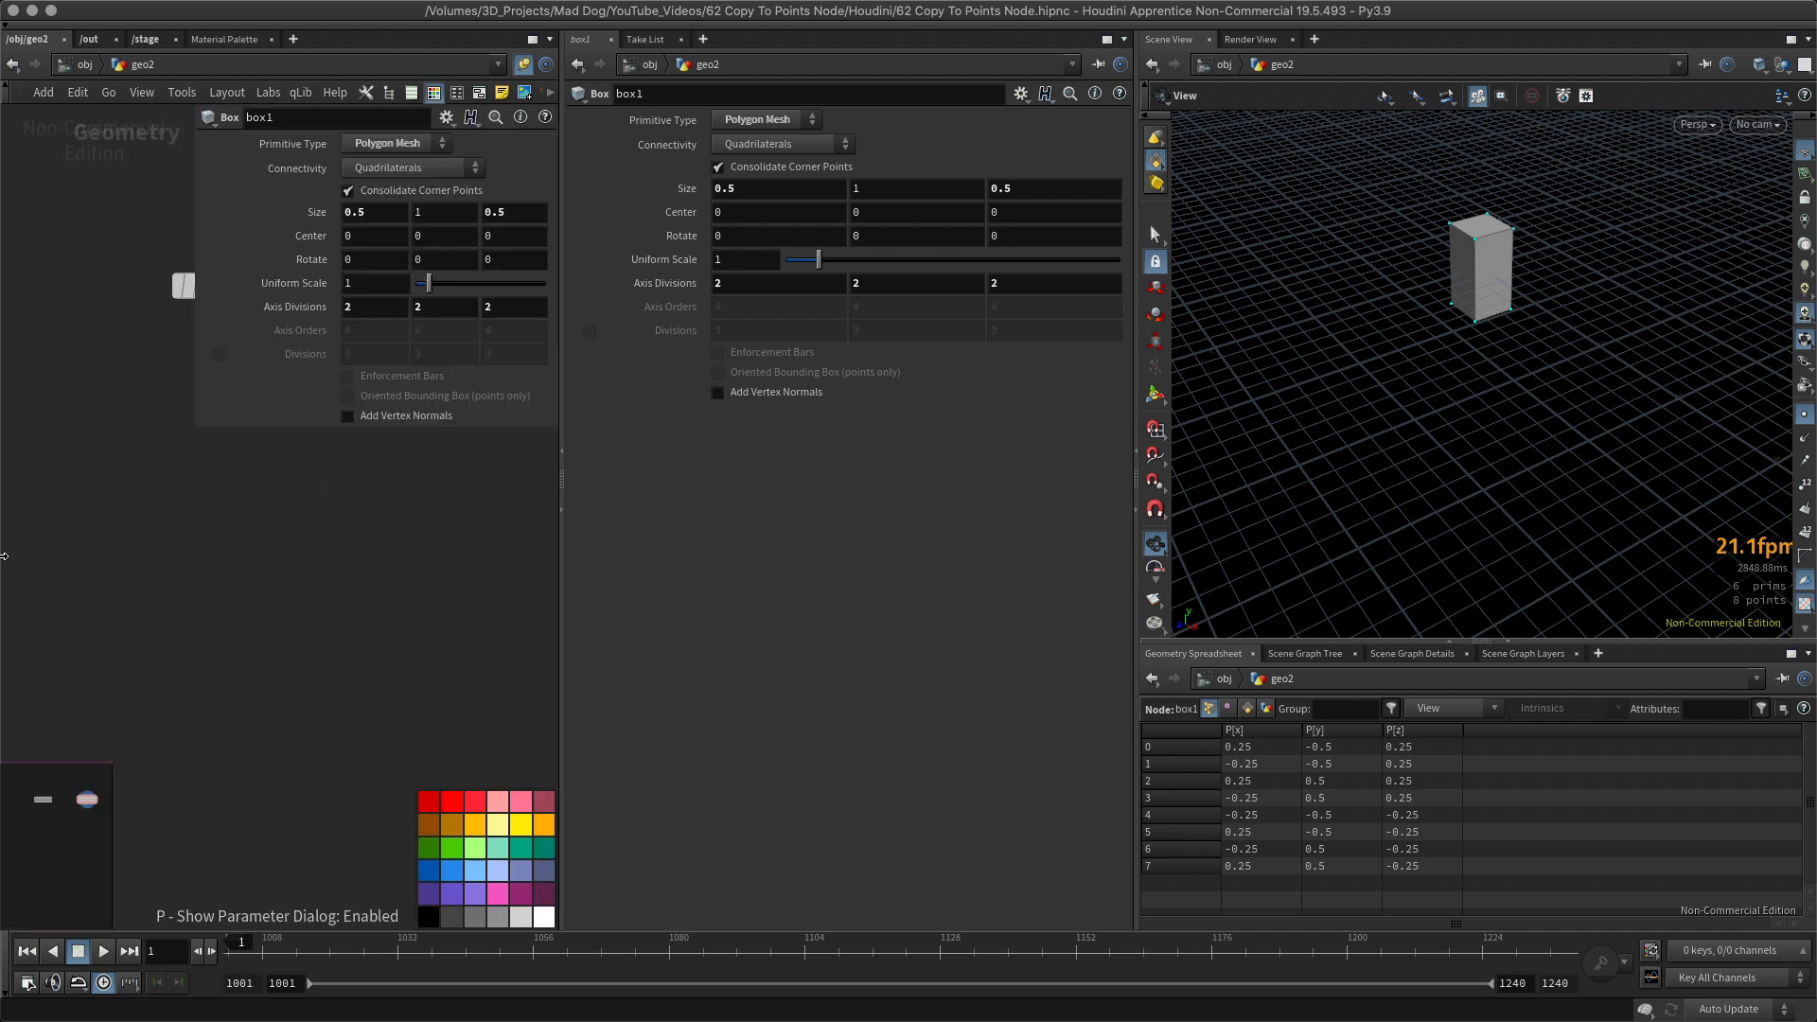
key(p)
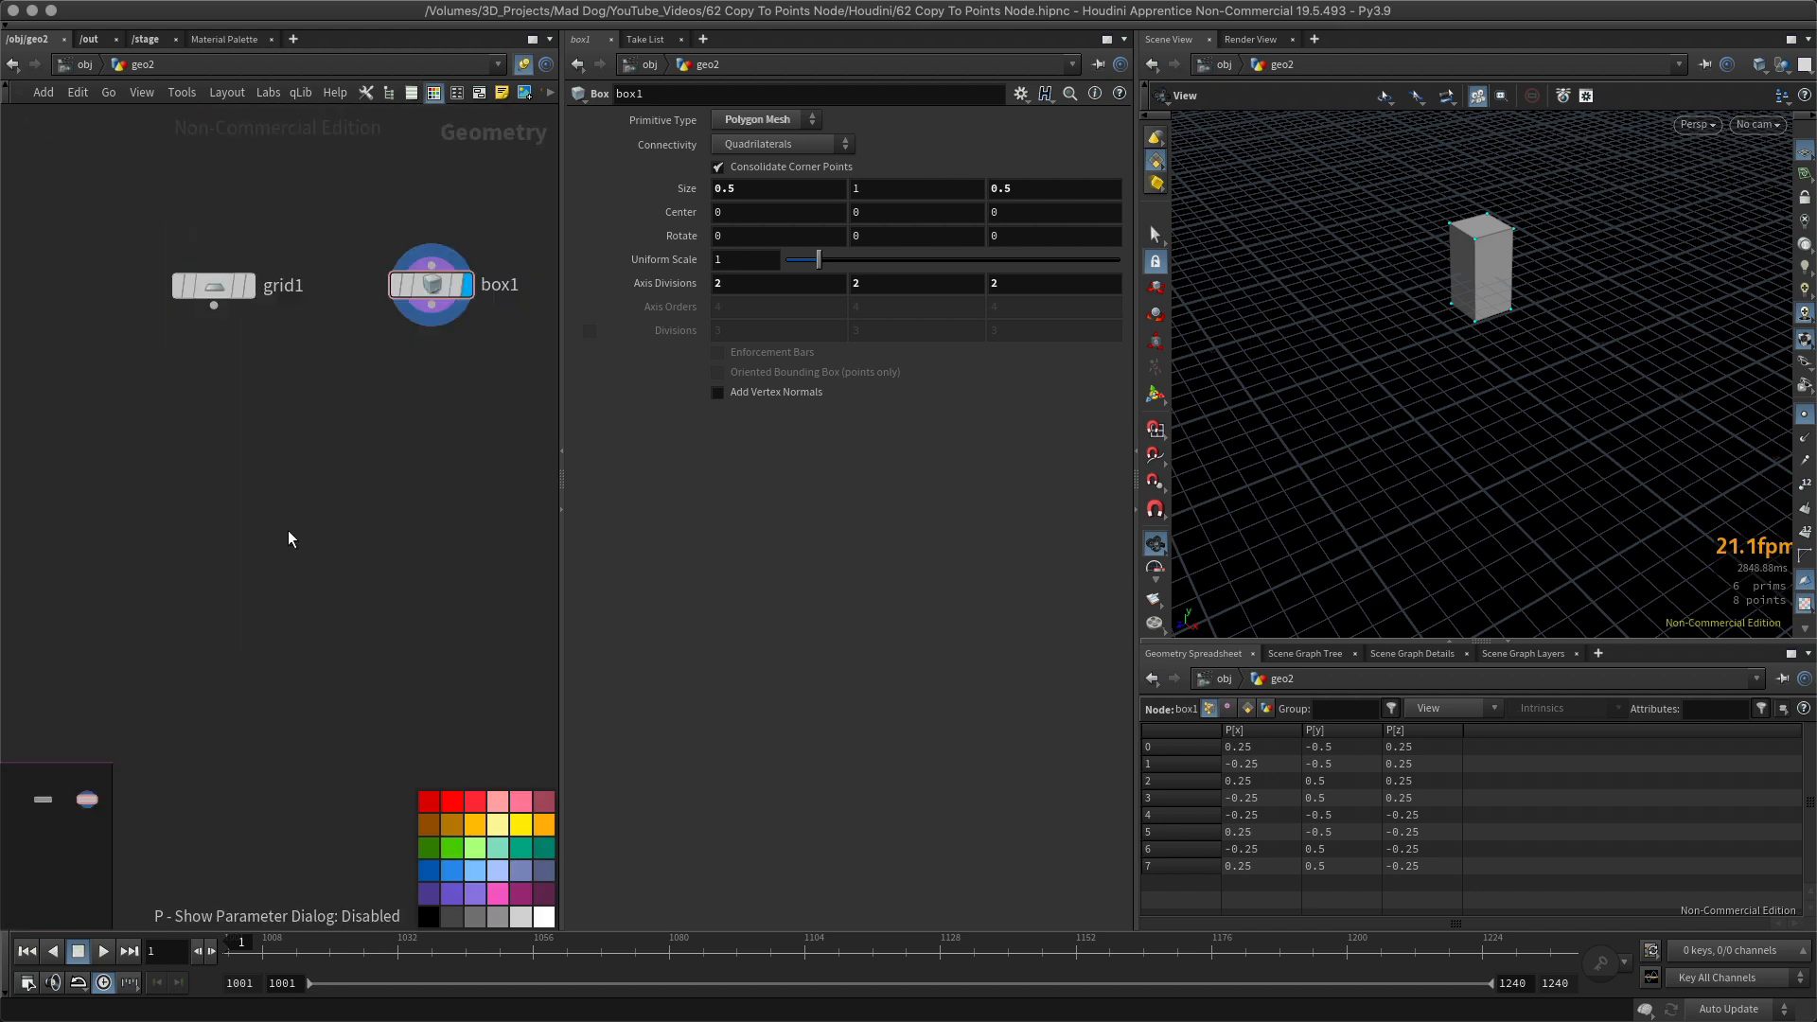
key(c)
key(o)
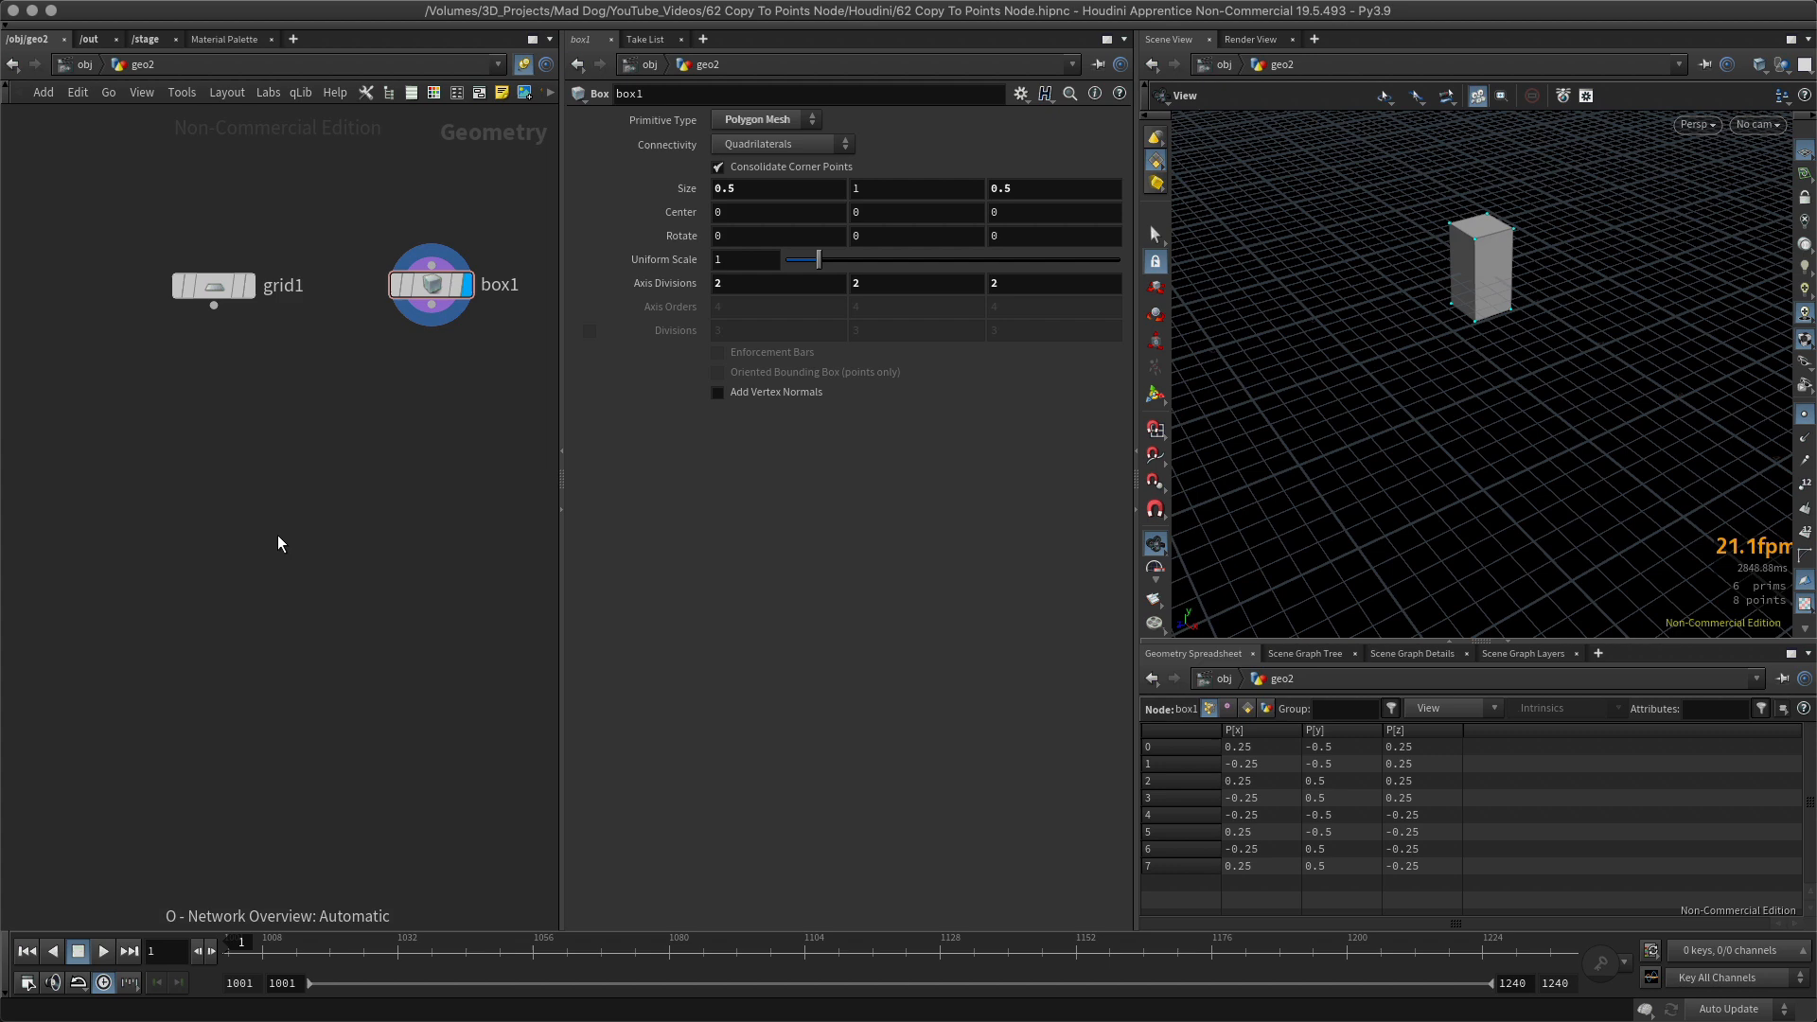
Add a Copy to Points node below the grid and box nodes.
key(Tab)
text(copy)
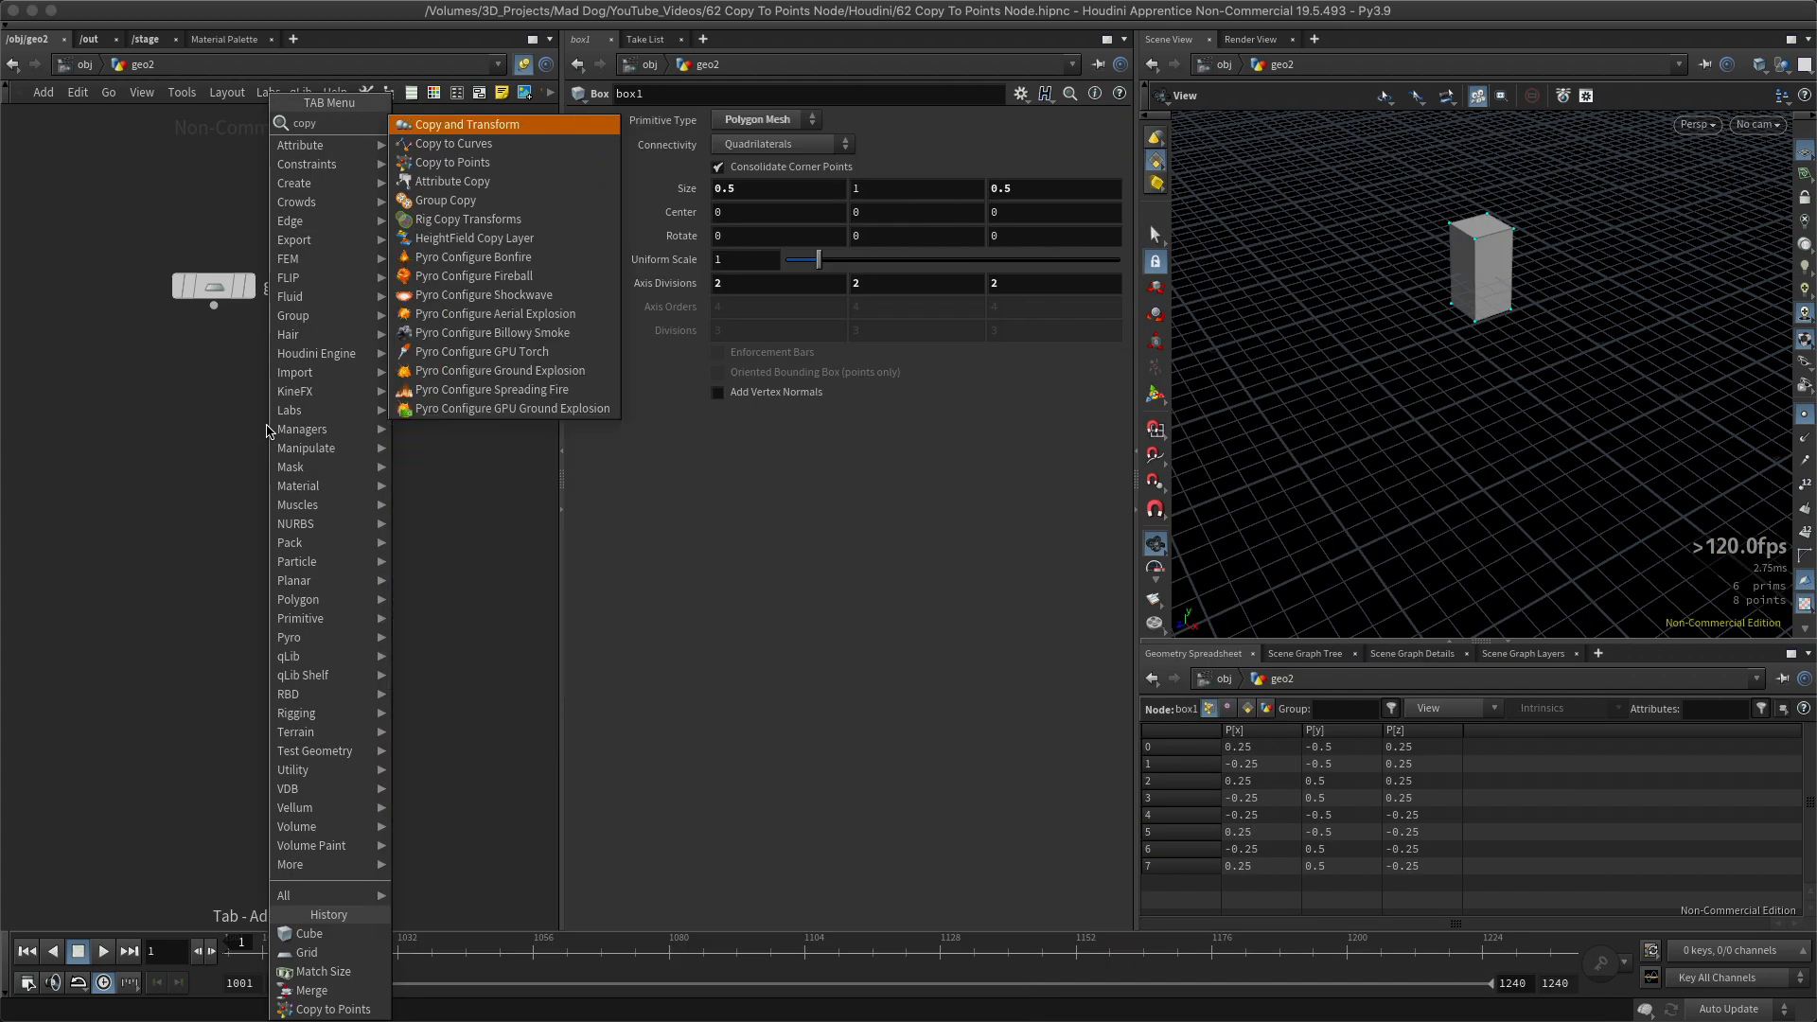
key(Down)
key(Down)
key(Down)
key(Up)
key(Return)
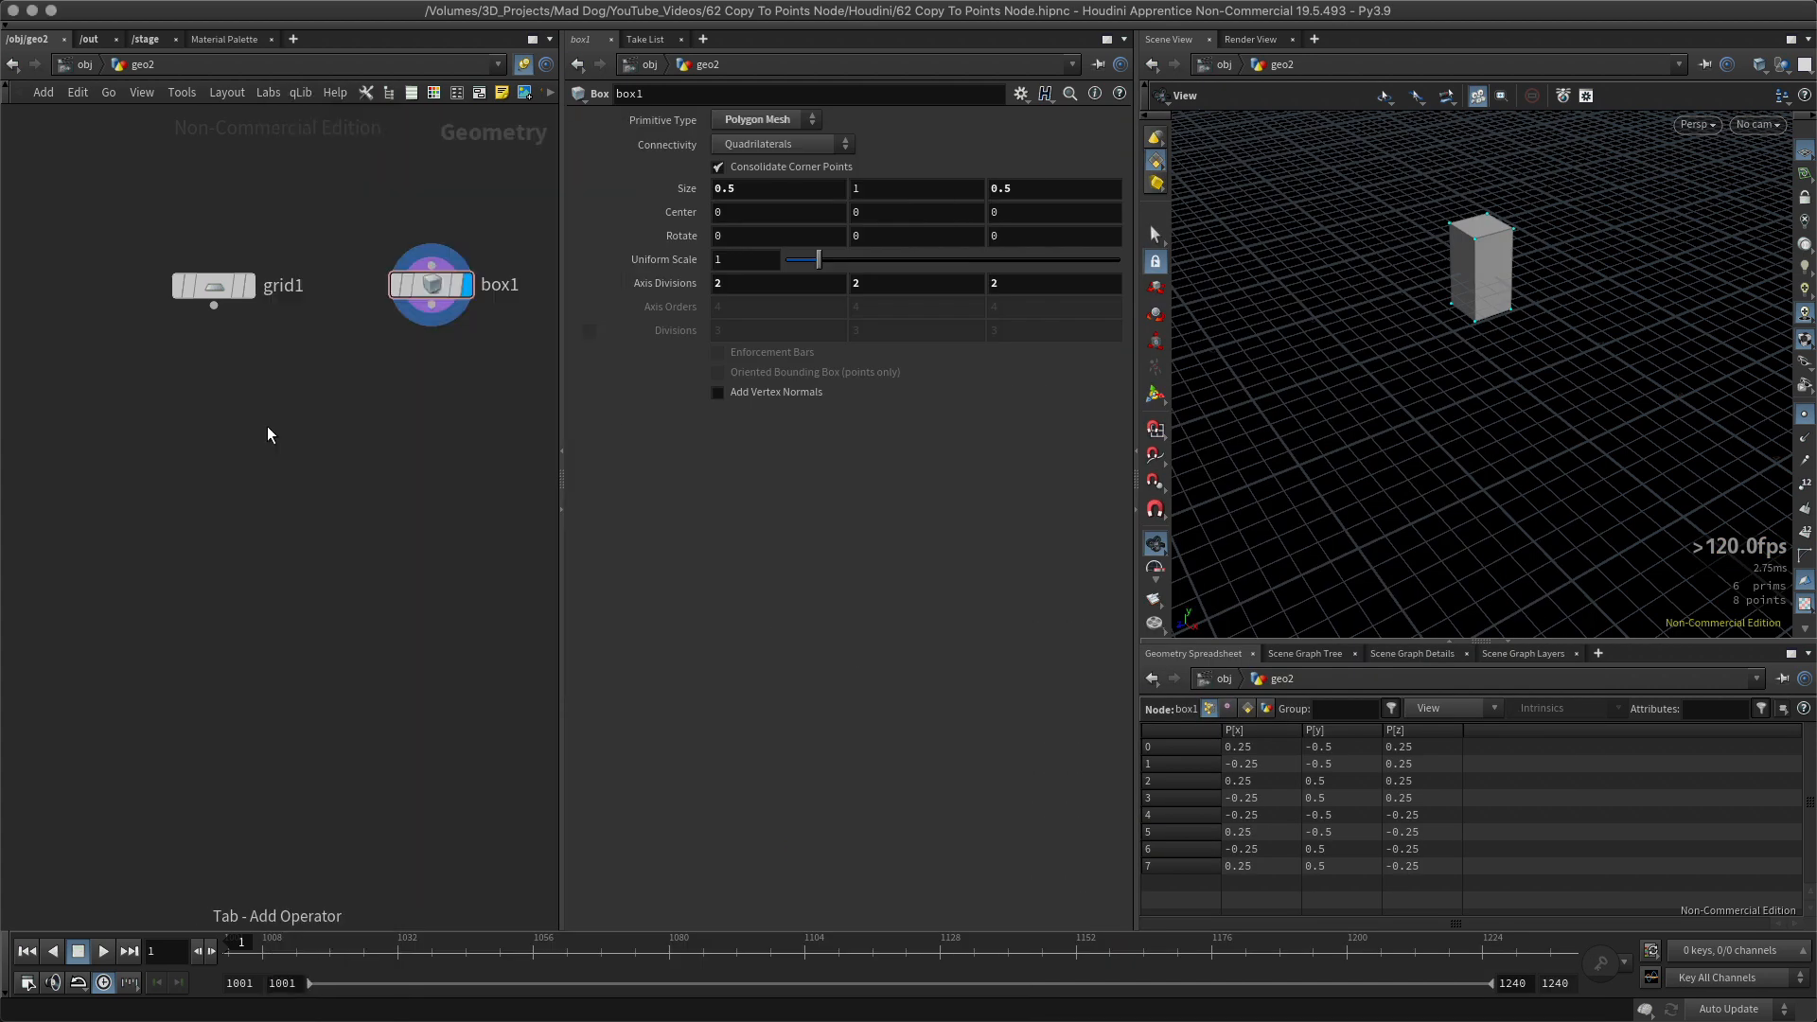
click(310, 443)
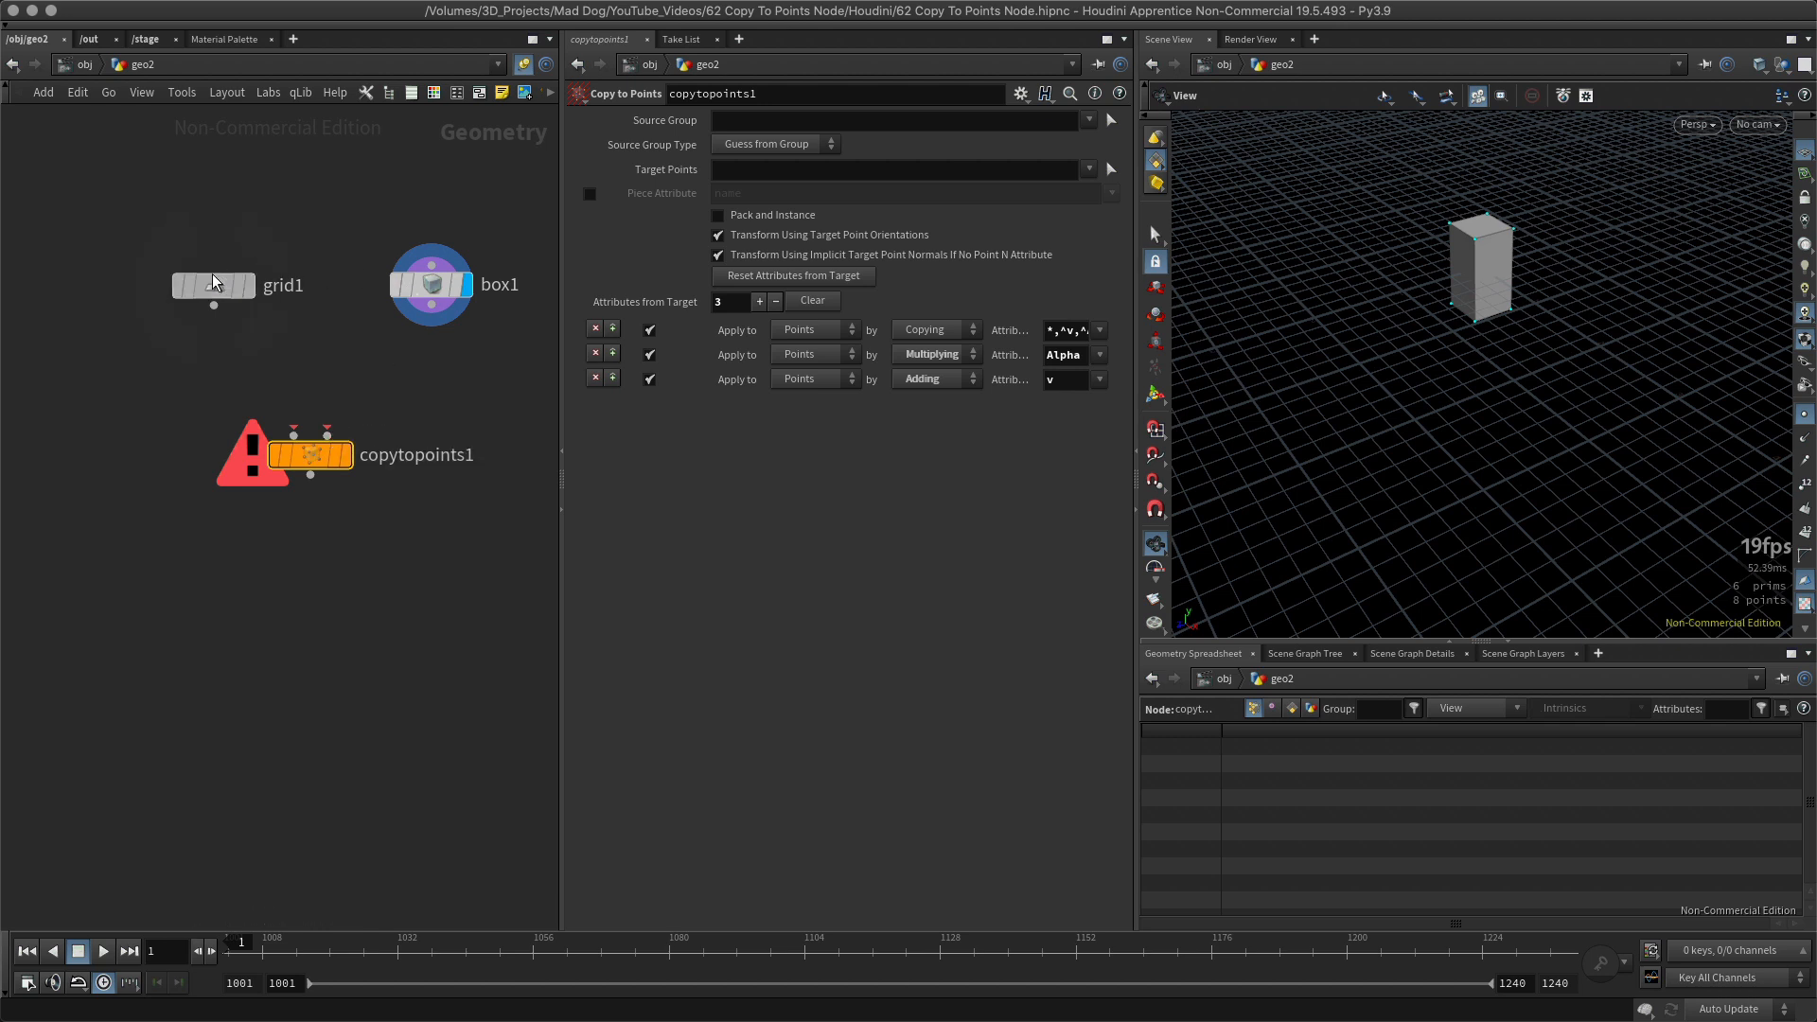
Swap the positions of box1 and grid1, wiring box1 into the first Copy to Points input and grid1 into the second.
drag(214, 285, 464, 360)
drag(443, 286, 220, 298)
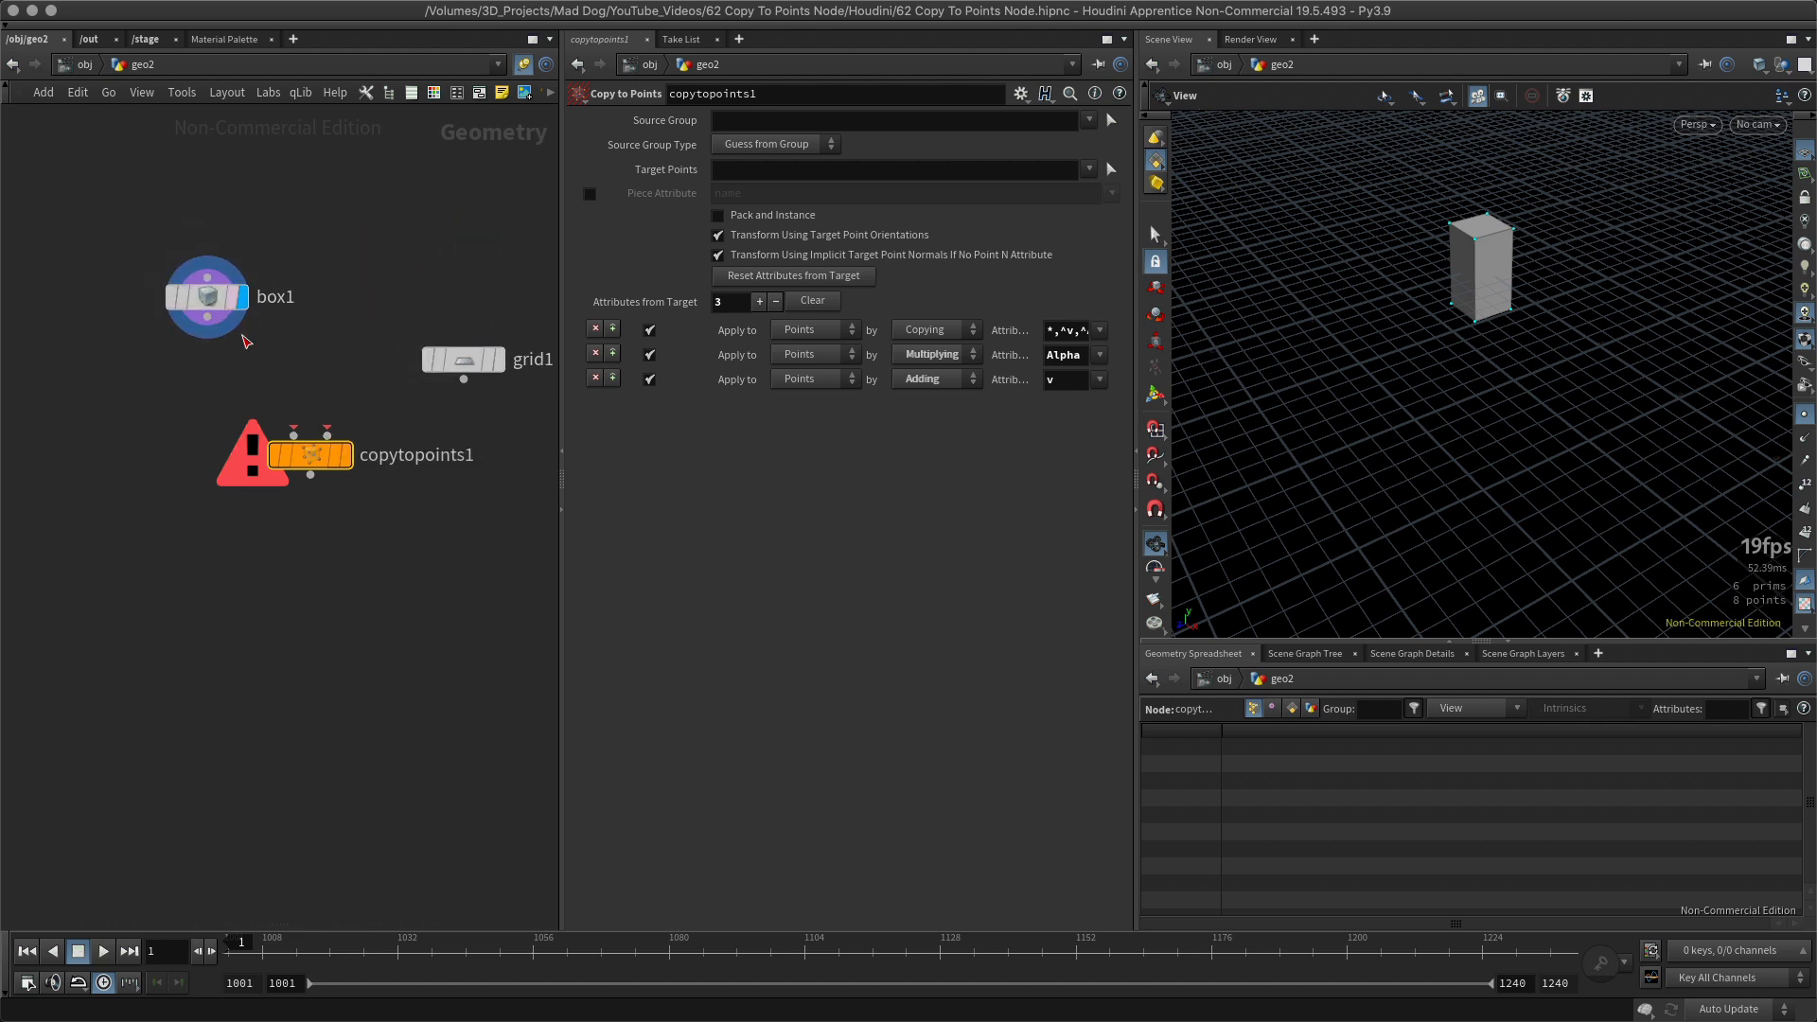
drag(295, 430, 209, 322)
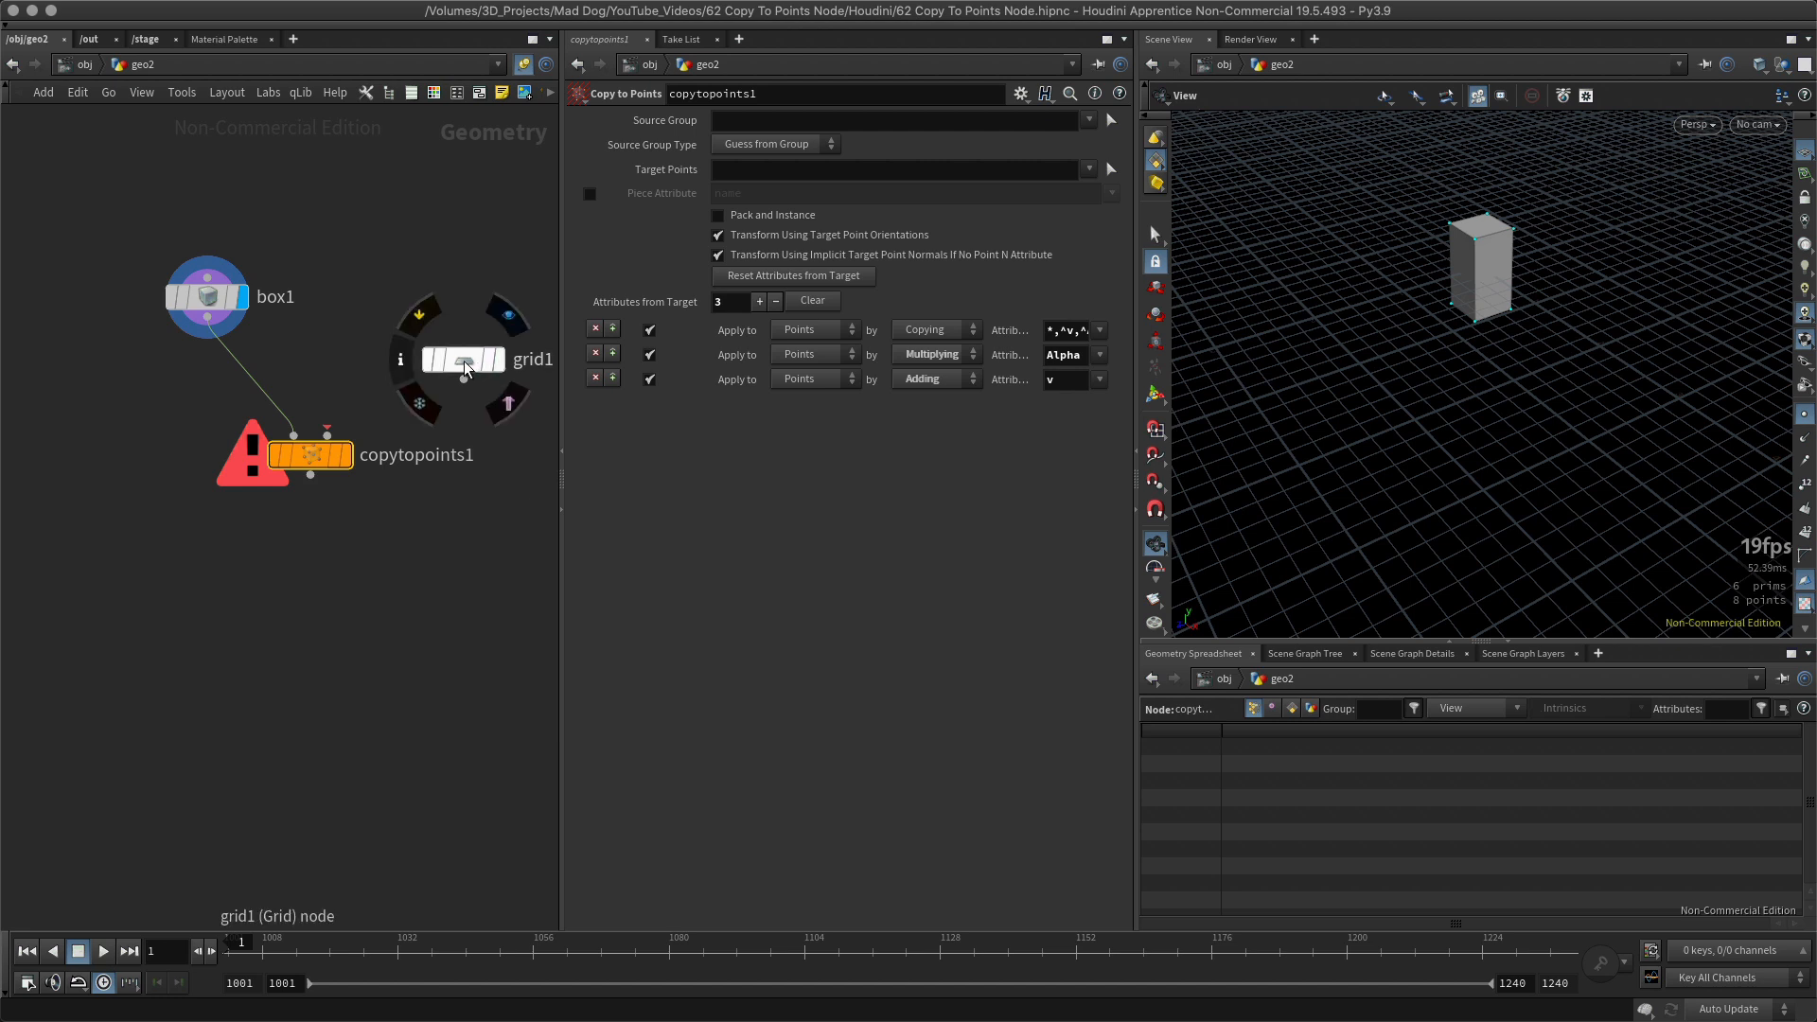
drag(464, 360, 392, 289)
drag(339, 428, 392, 310)
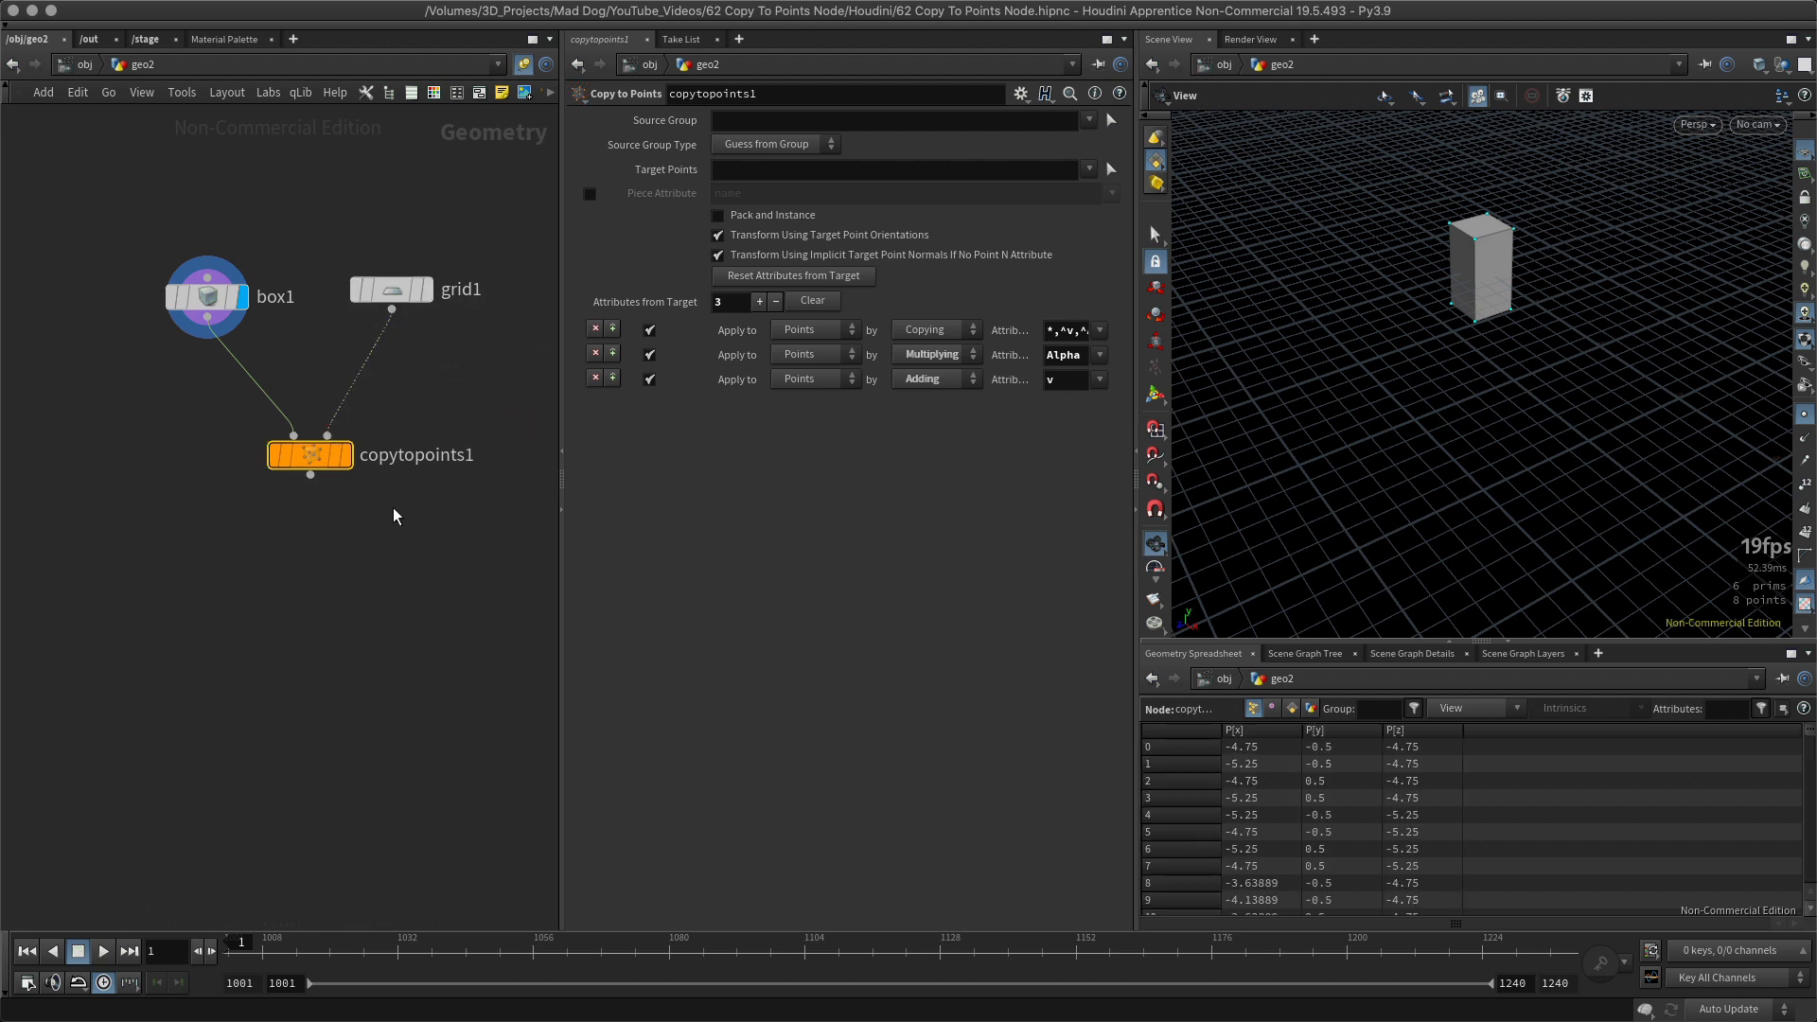
Preview the target points of grid1, and display the result of the Copy to Points node.
click(426, 289)
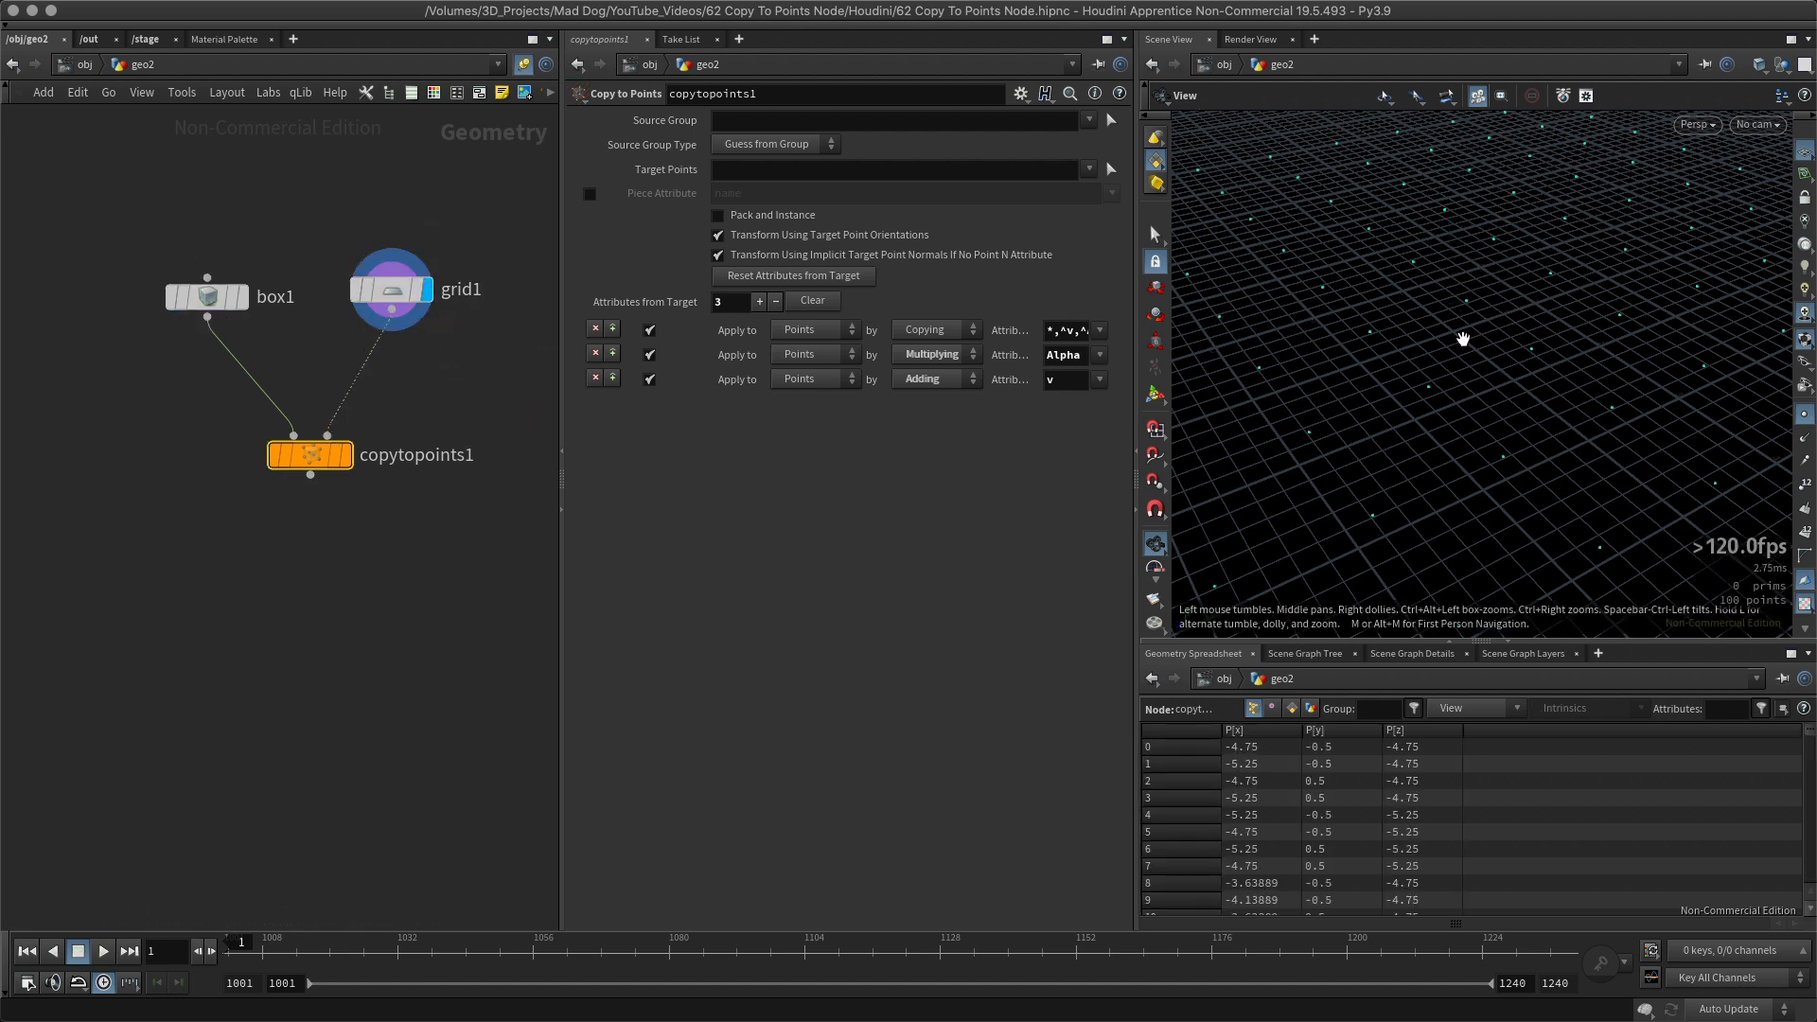
click(207, 296)
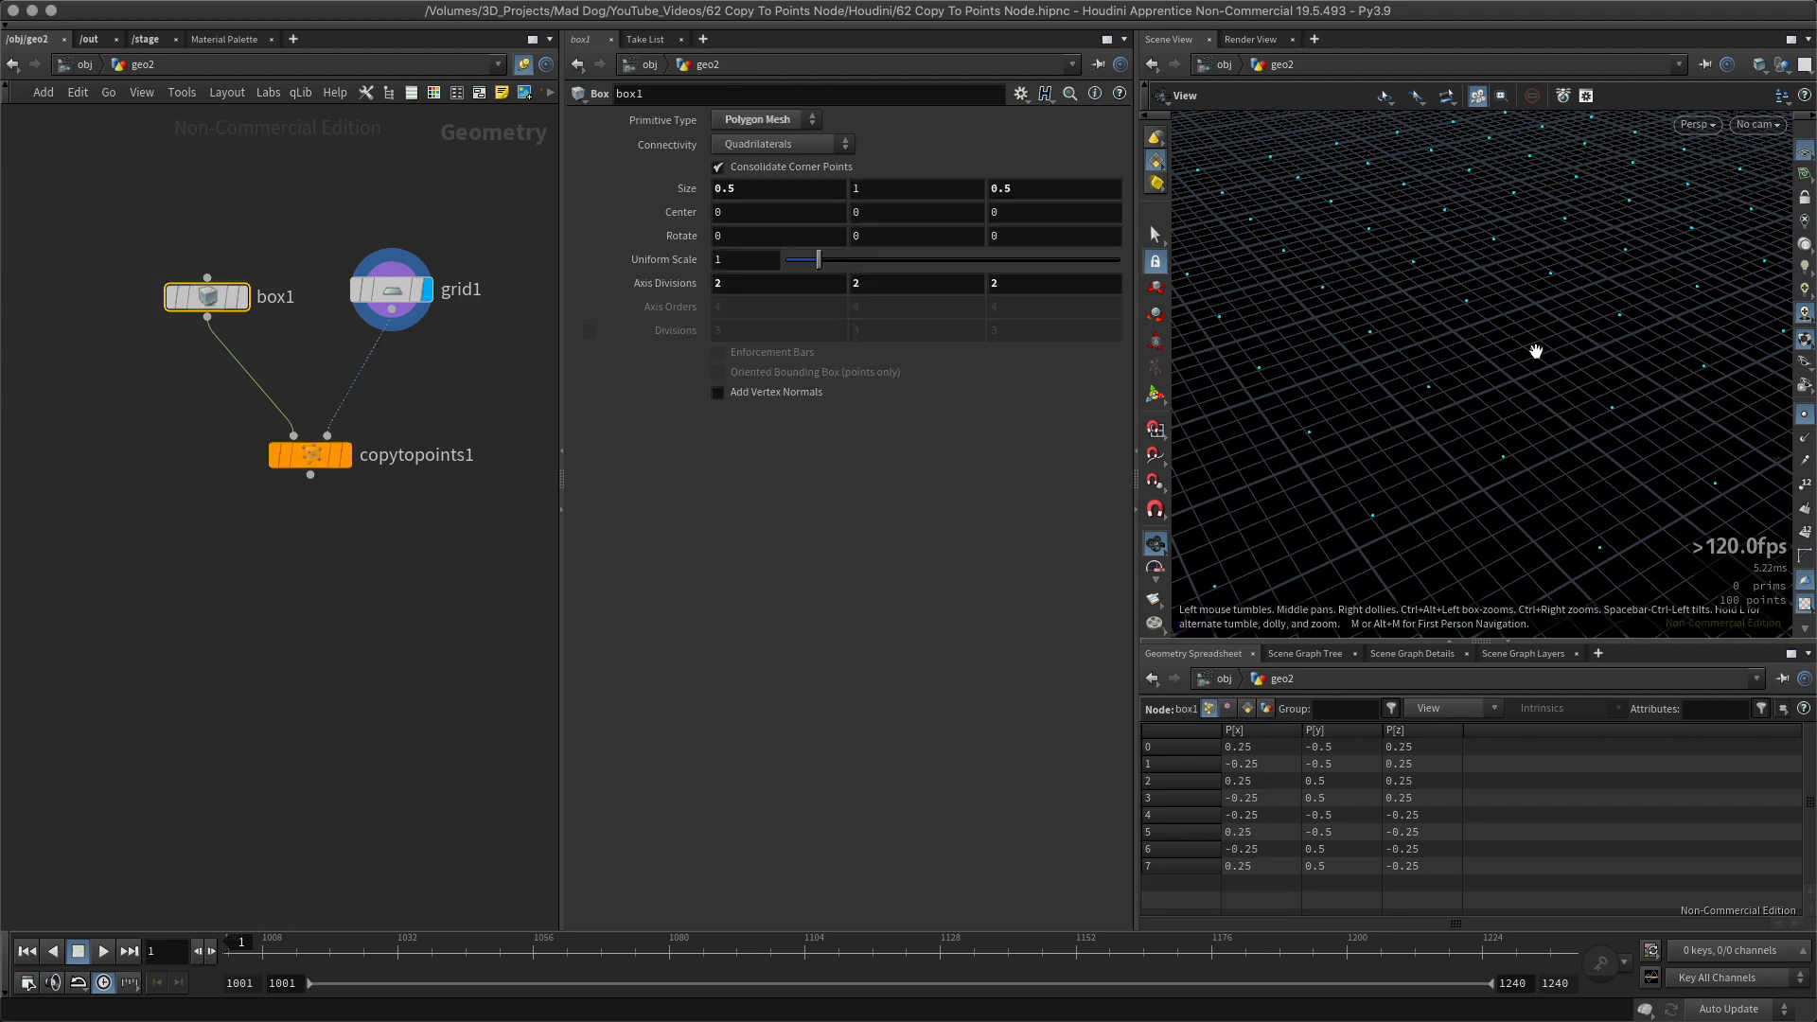
drag(1533, 351, 1483, 284)
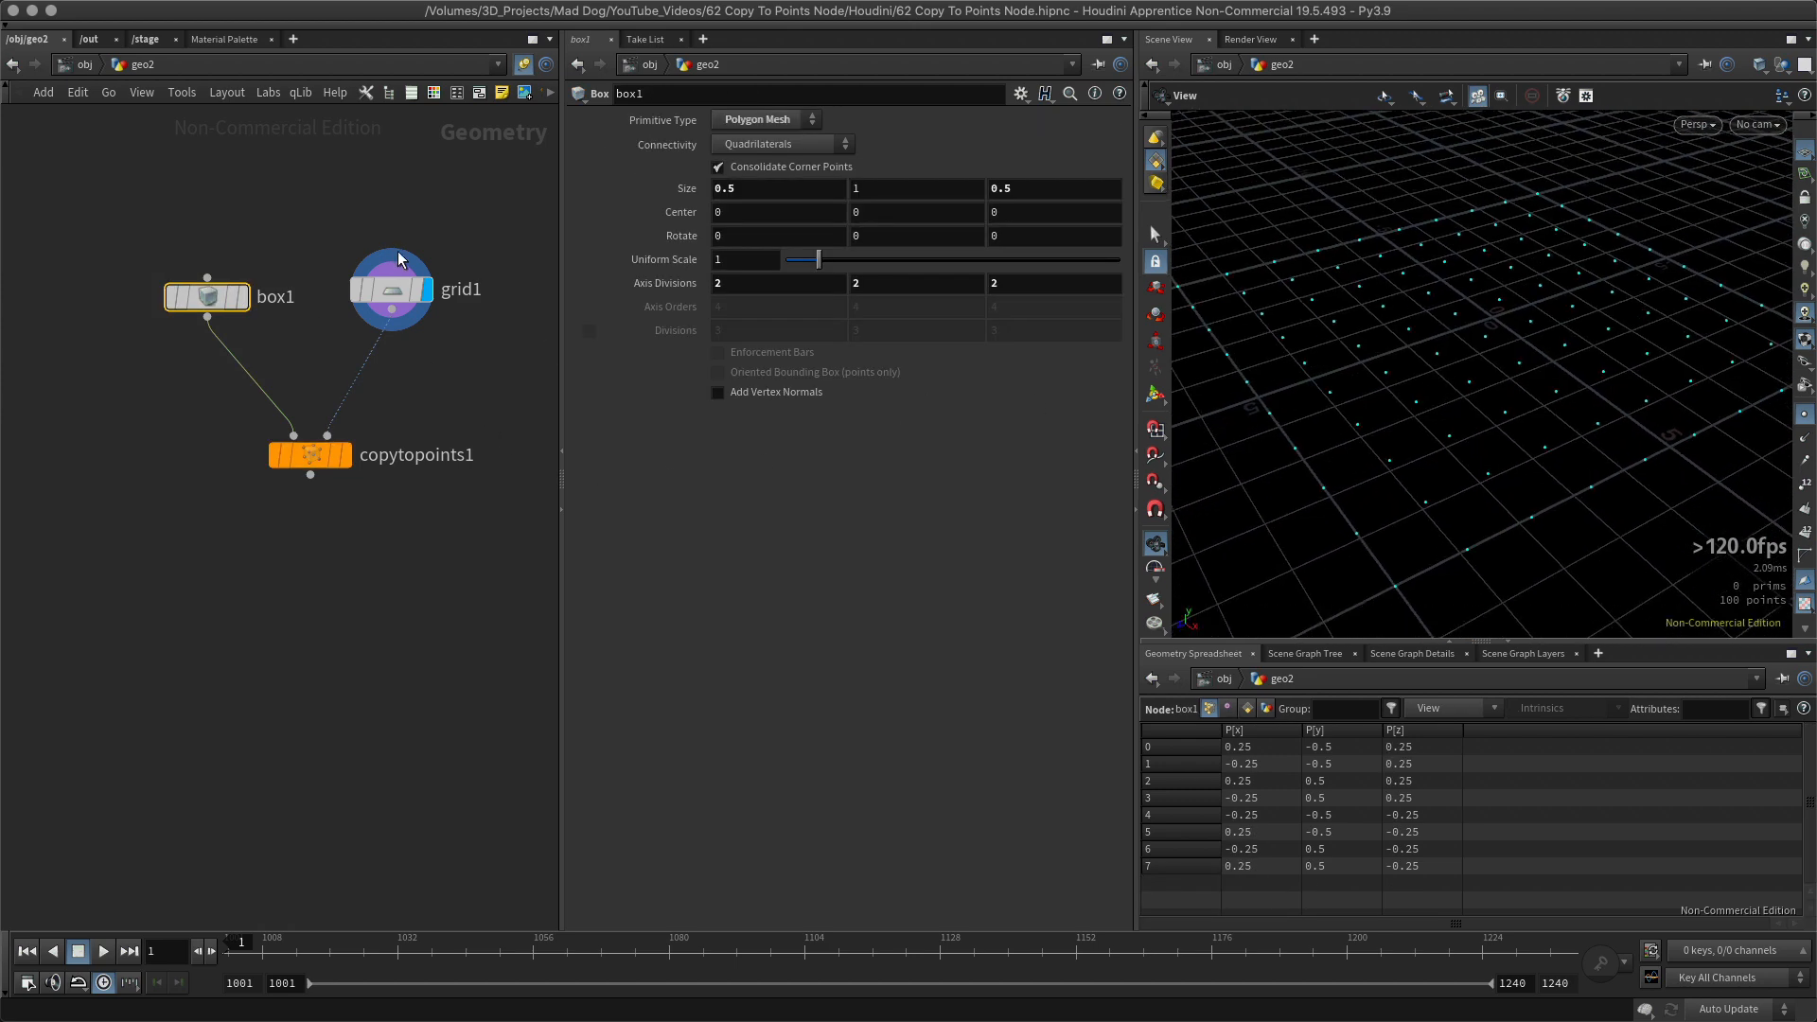
click(392, 289)
click(347, 457)
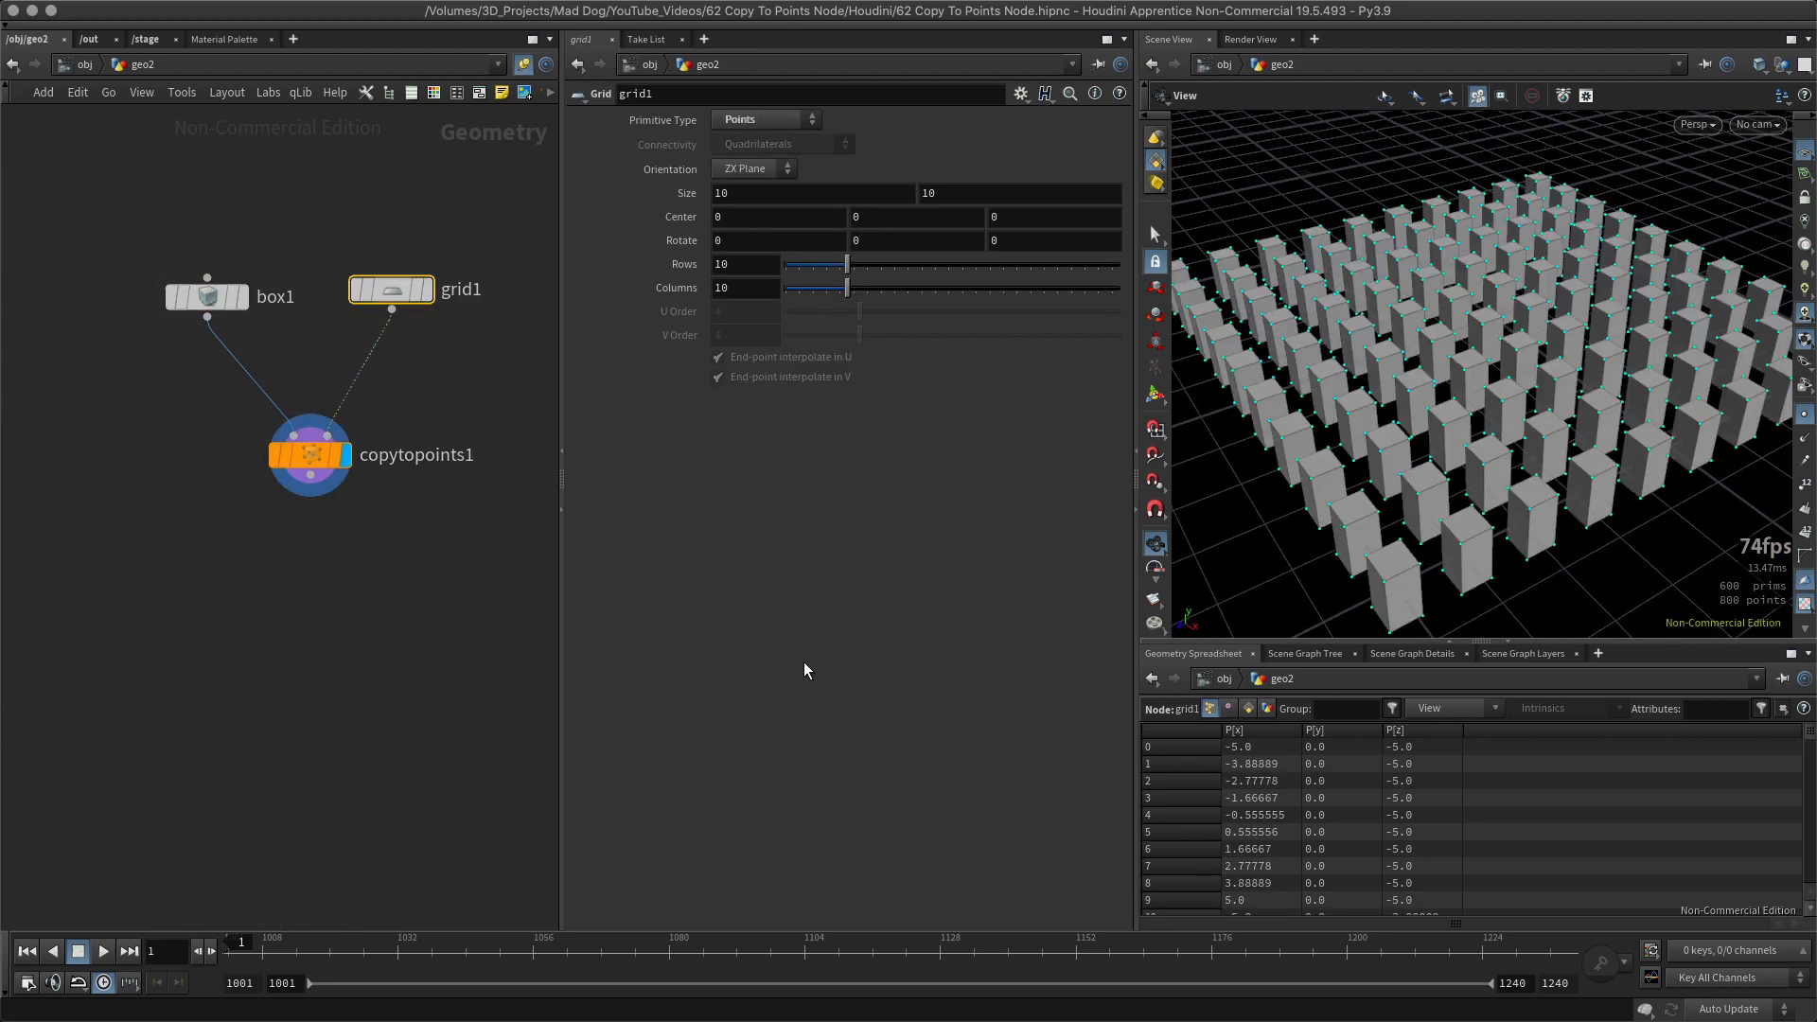
Turn off point display in the scene view and examine how the copied boxes sit relative to the ground plane.
drag(1796, 412, 1786, 452)
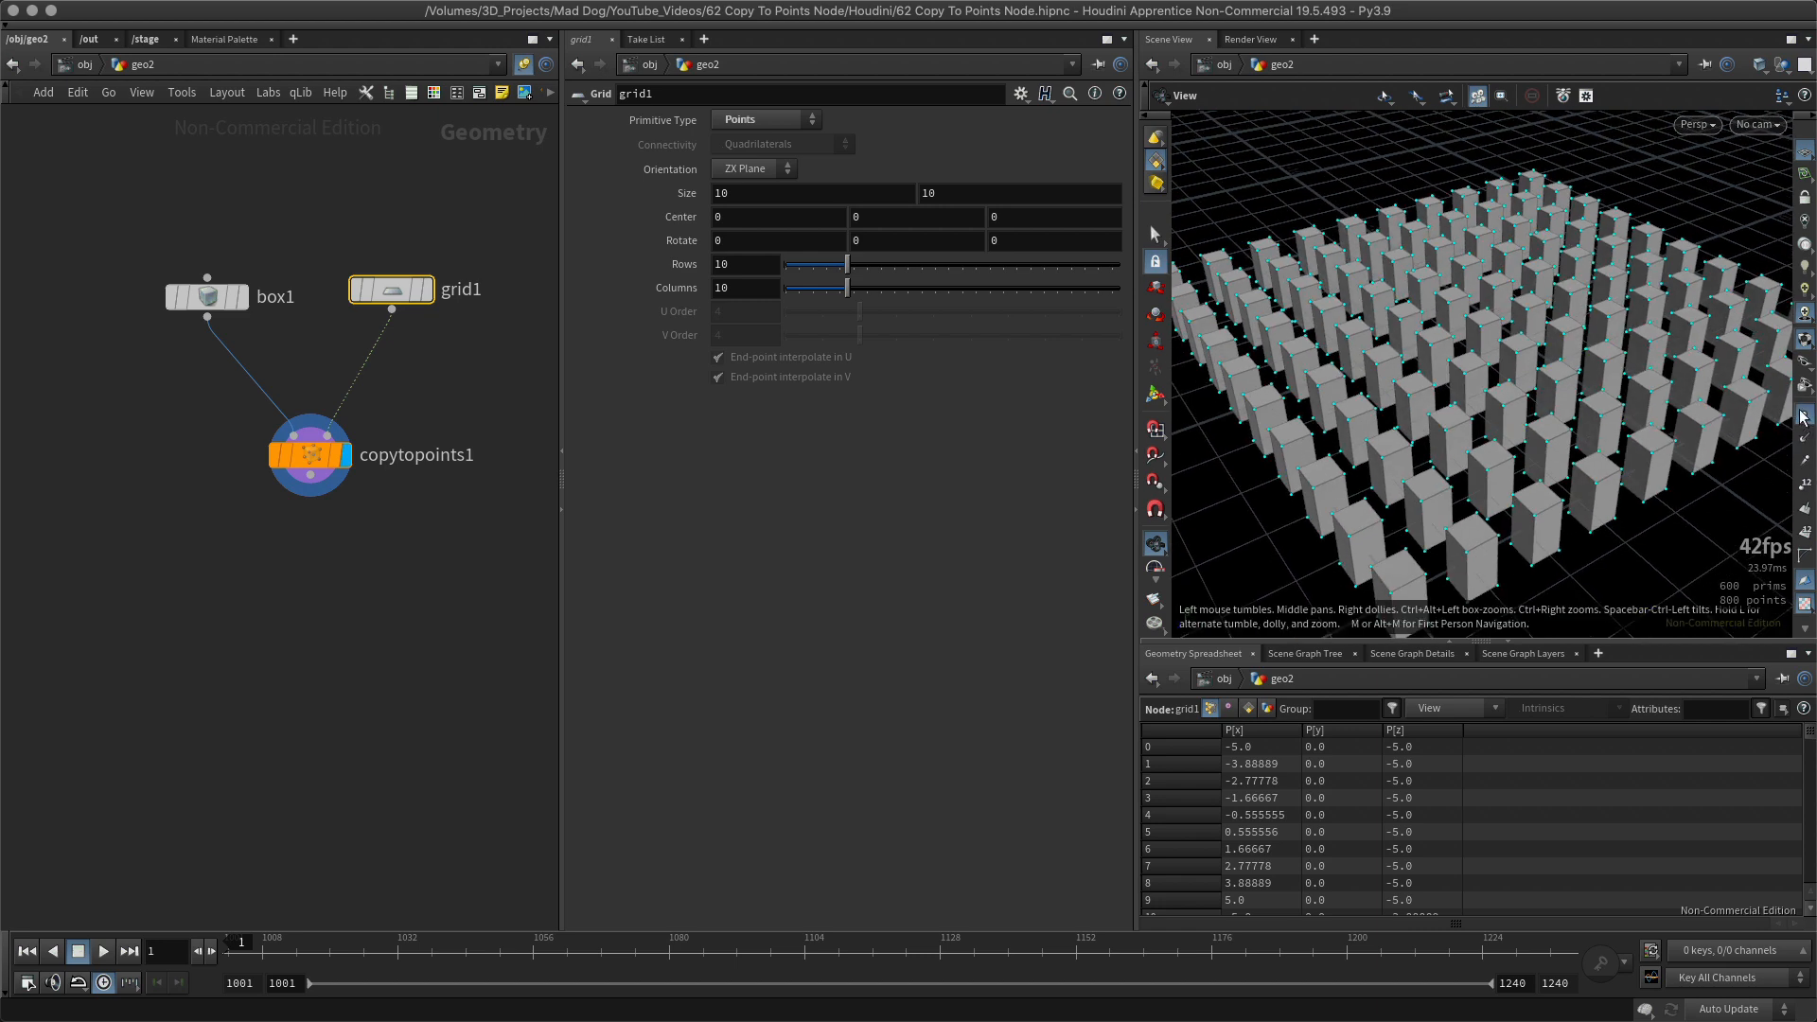
drag(1744, 397, 1497, 228)
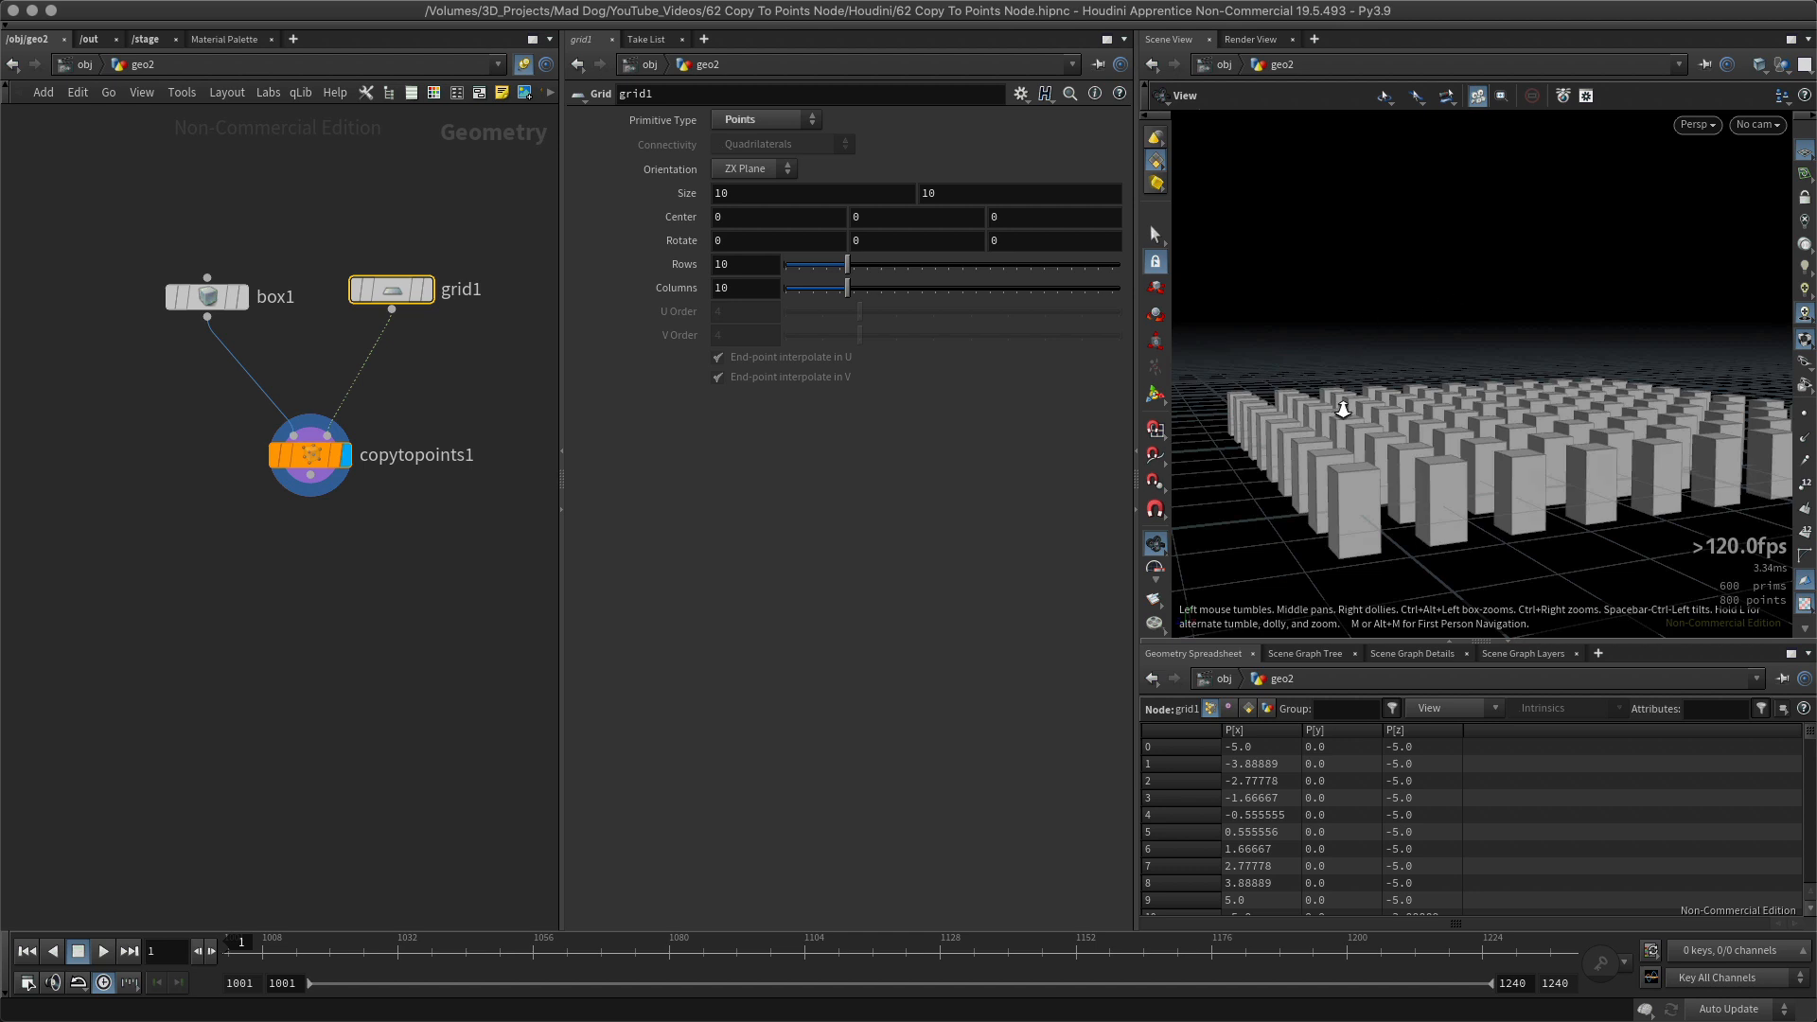
right_drag(1343, 409, 1424, 381)
drag(1467, 409, 1372, 391)
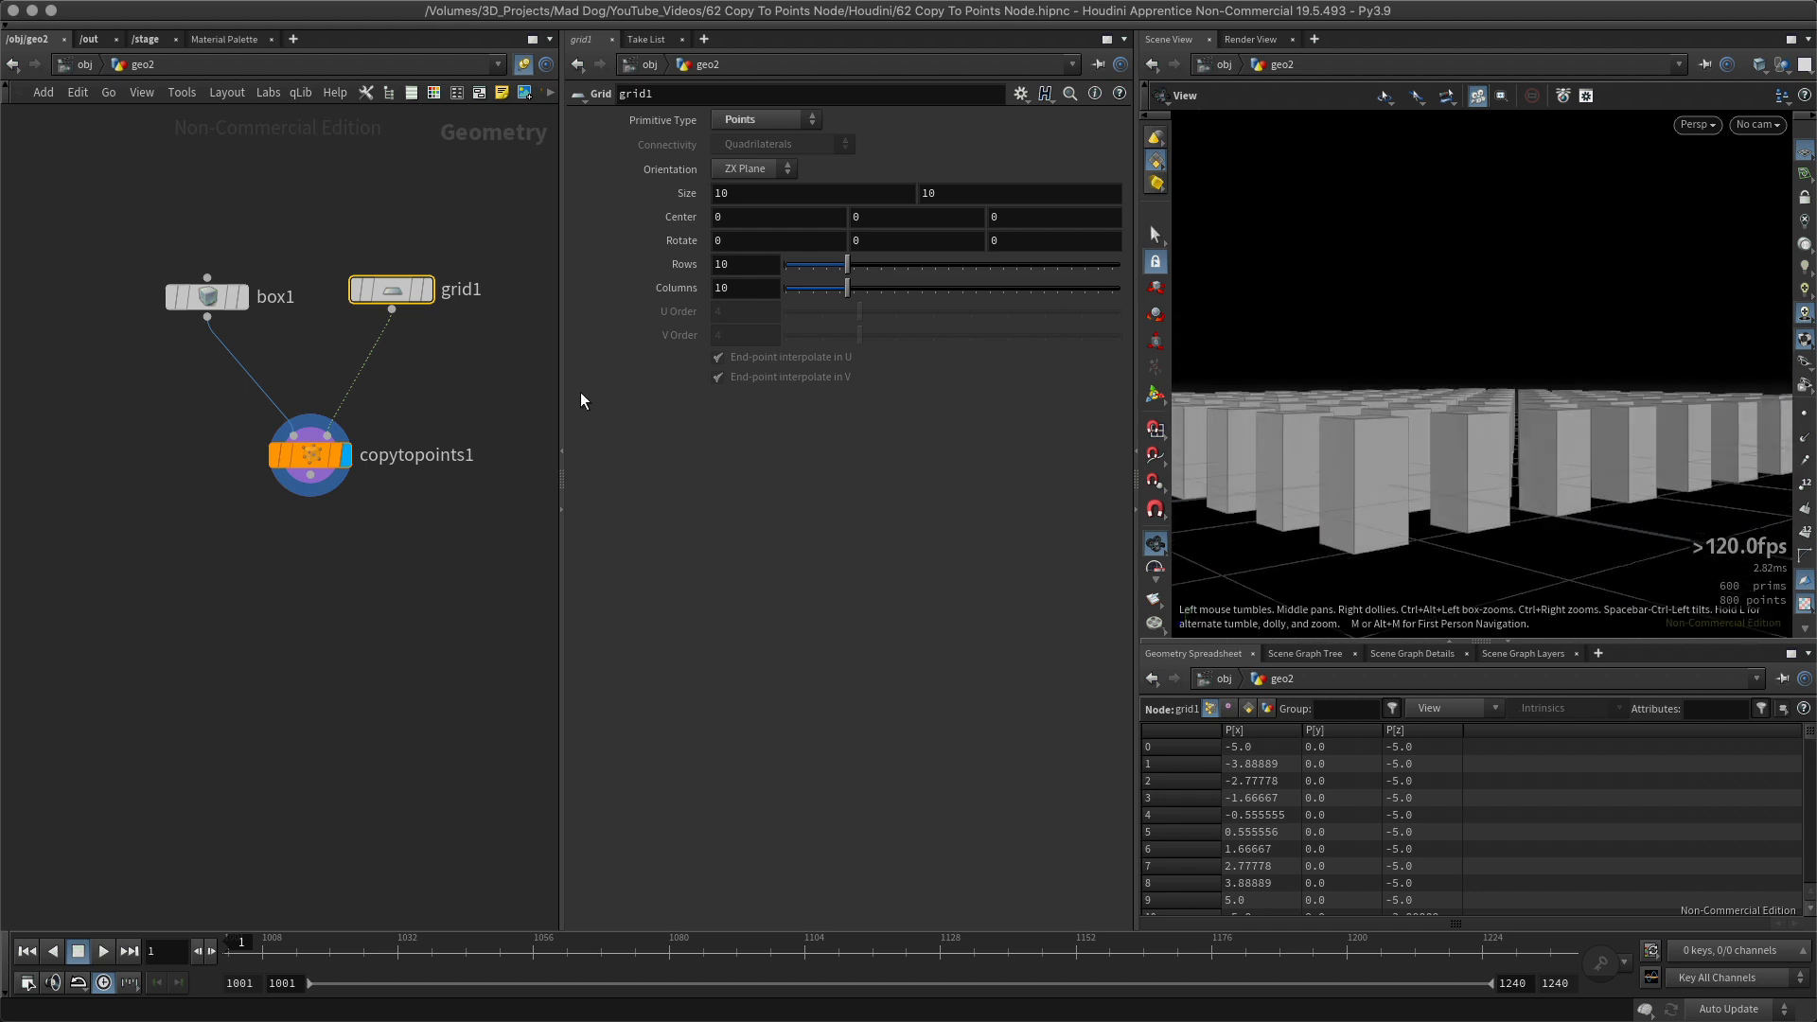
Duplicate the grid1 node beside the original and set the copy's Primitive Type to Polygon.
middle_drag(293, 588, 163, 641)
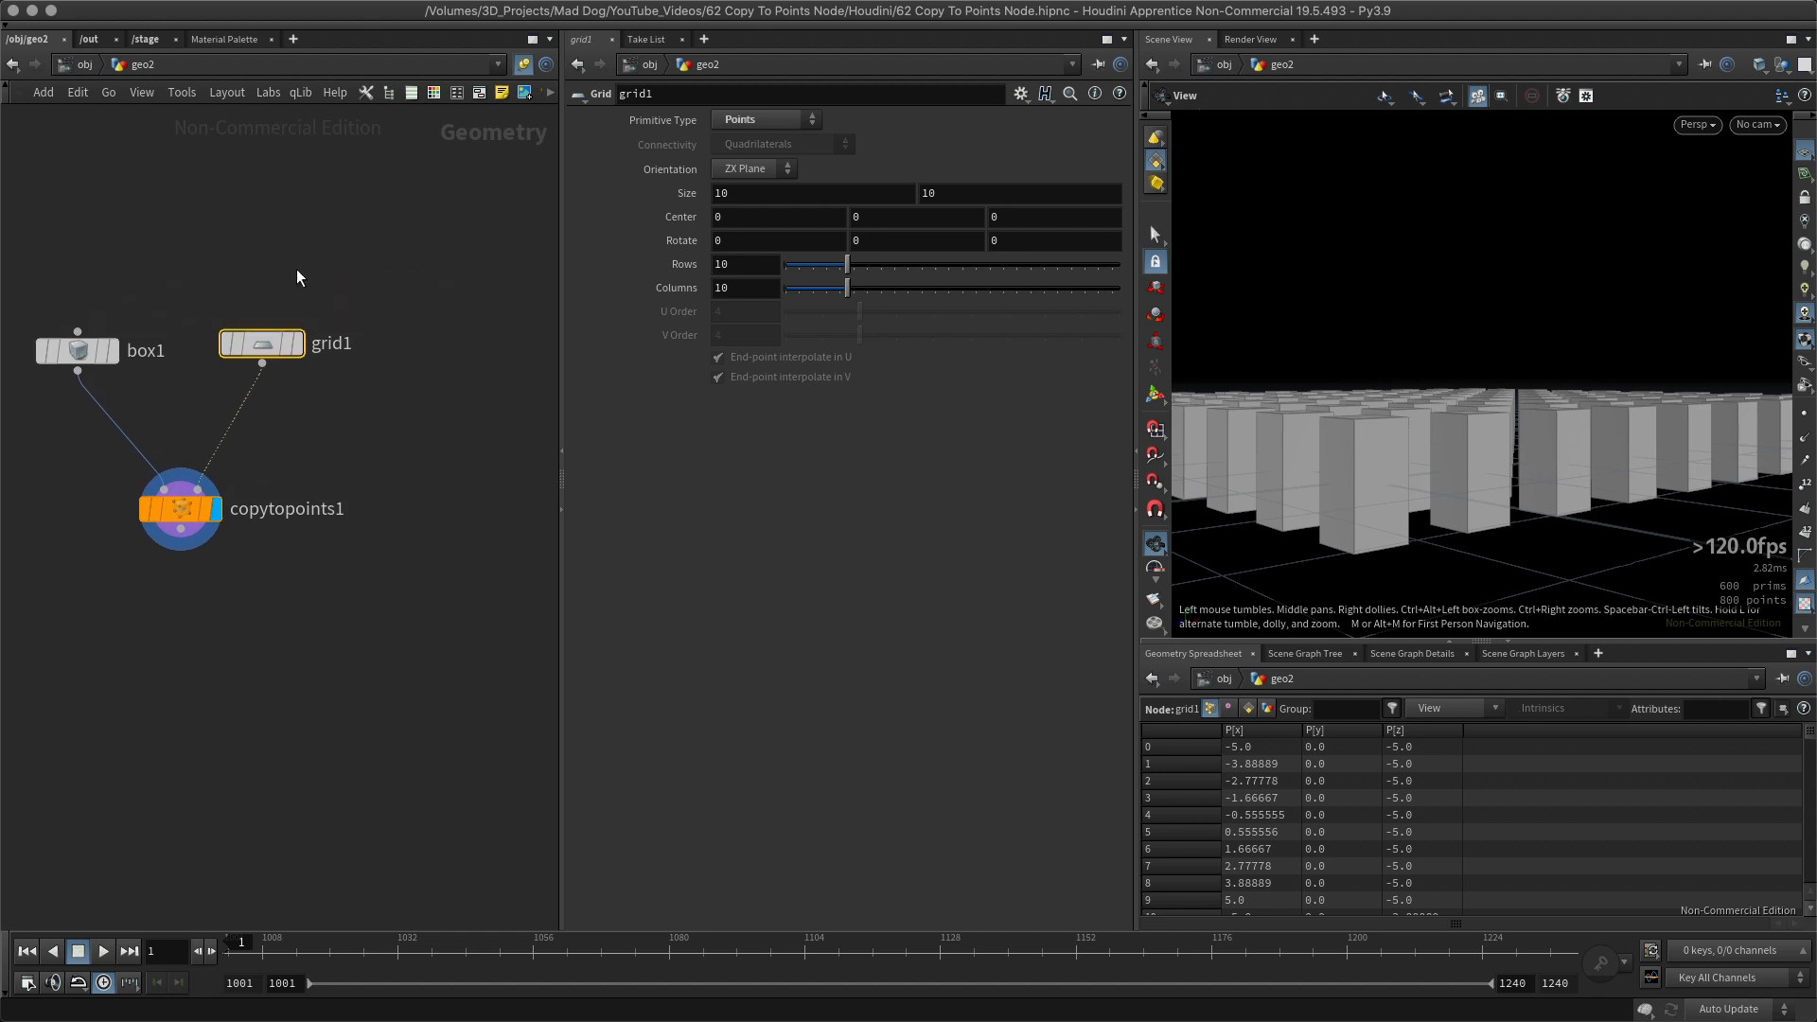
alt+drag(256, 339, 431, 341)
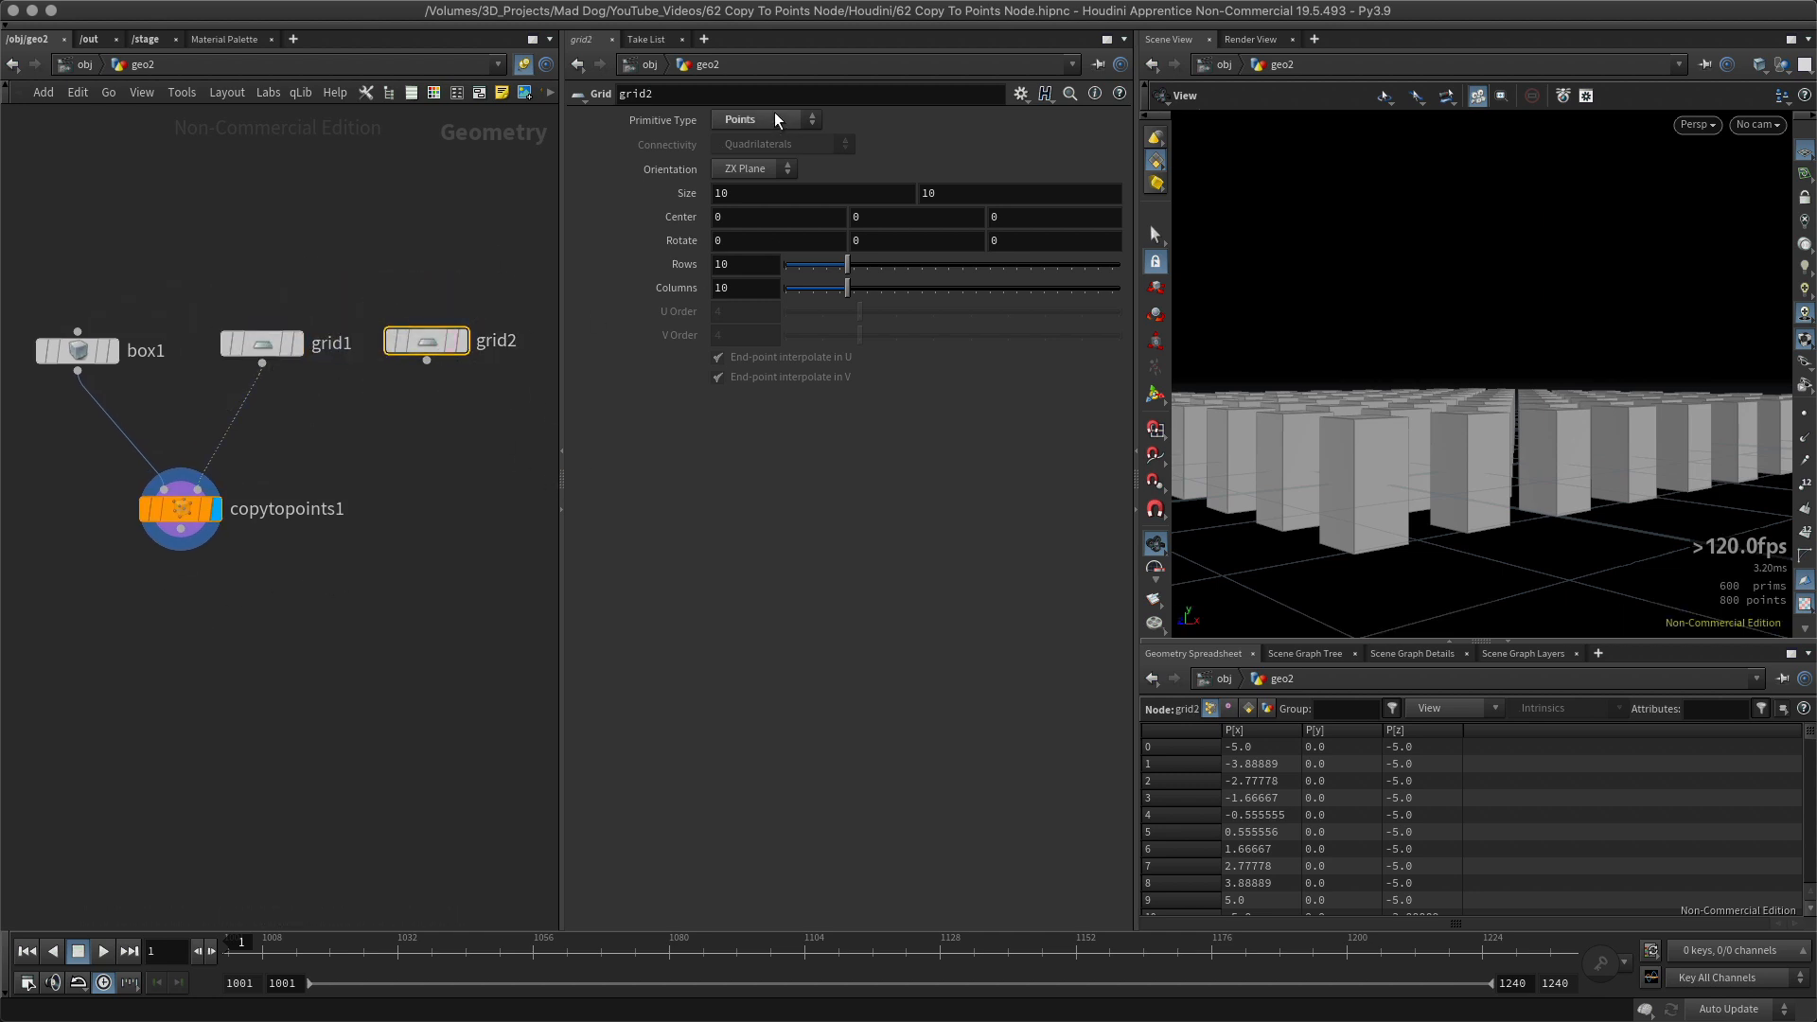
click(774, 111)
click(860, 180)
click(771, 119)
click(767, 140)
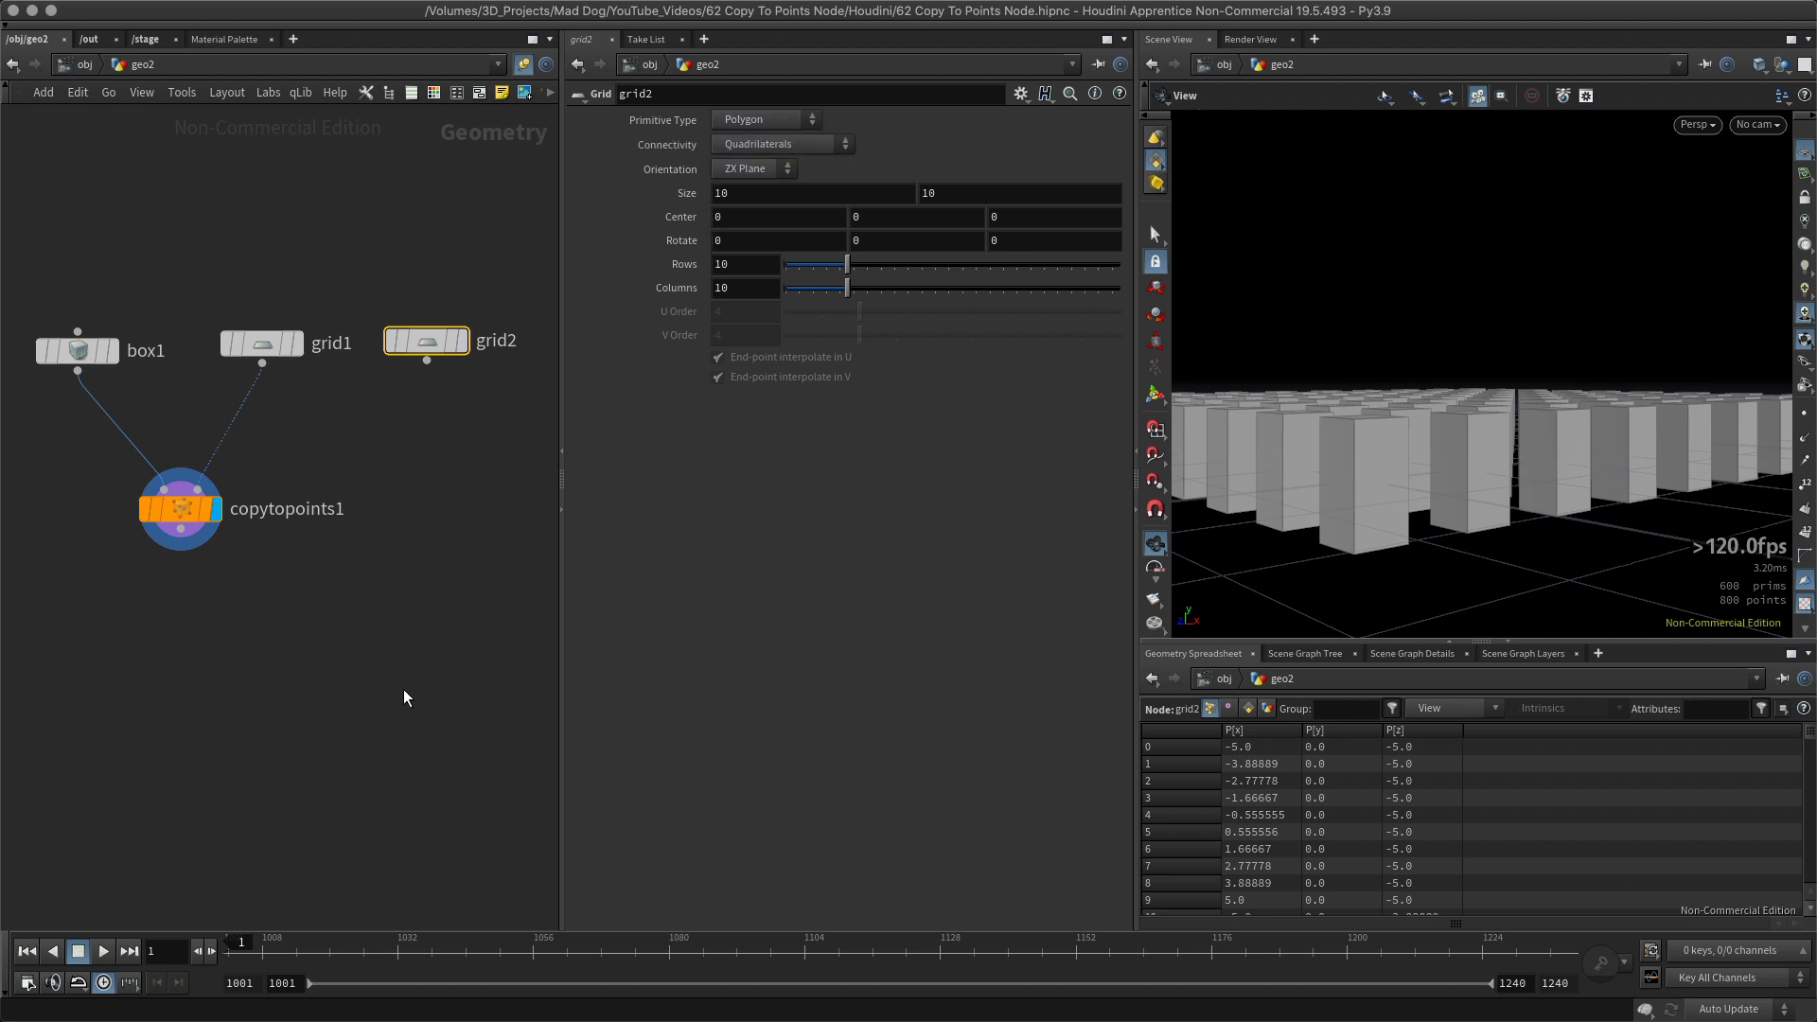
Display grid2 and add a Merge node below the network, fed by the Copy to Points output.
click(462, 341)
key(Tab)
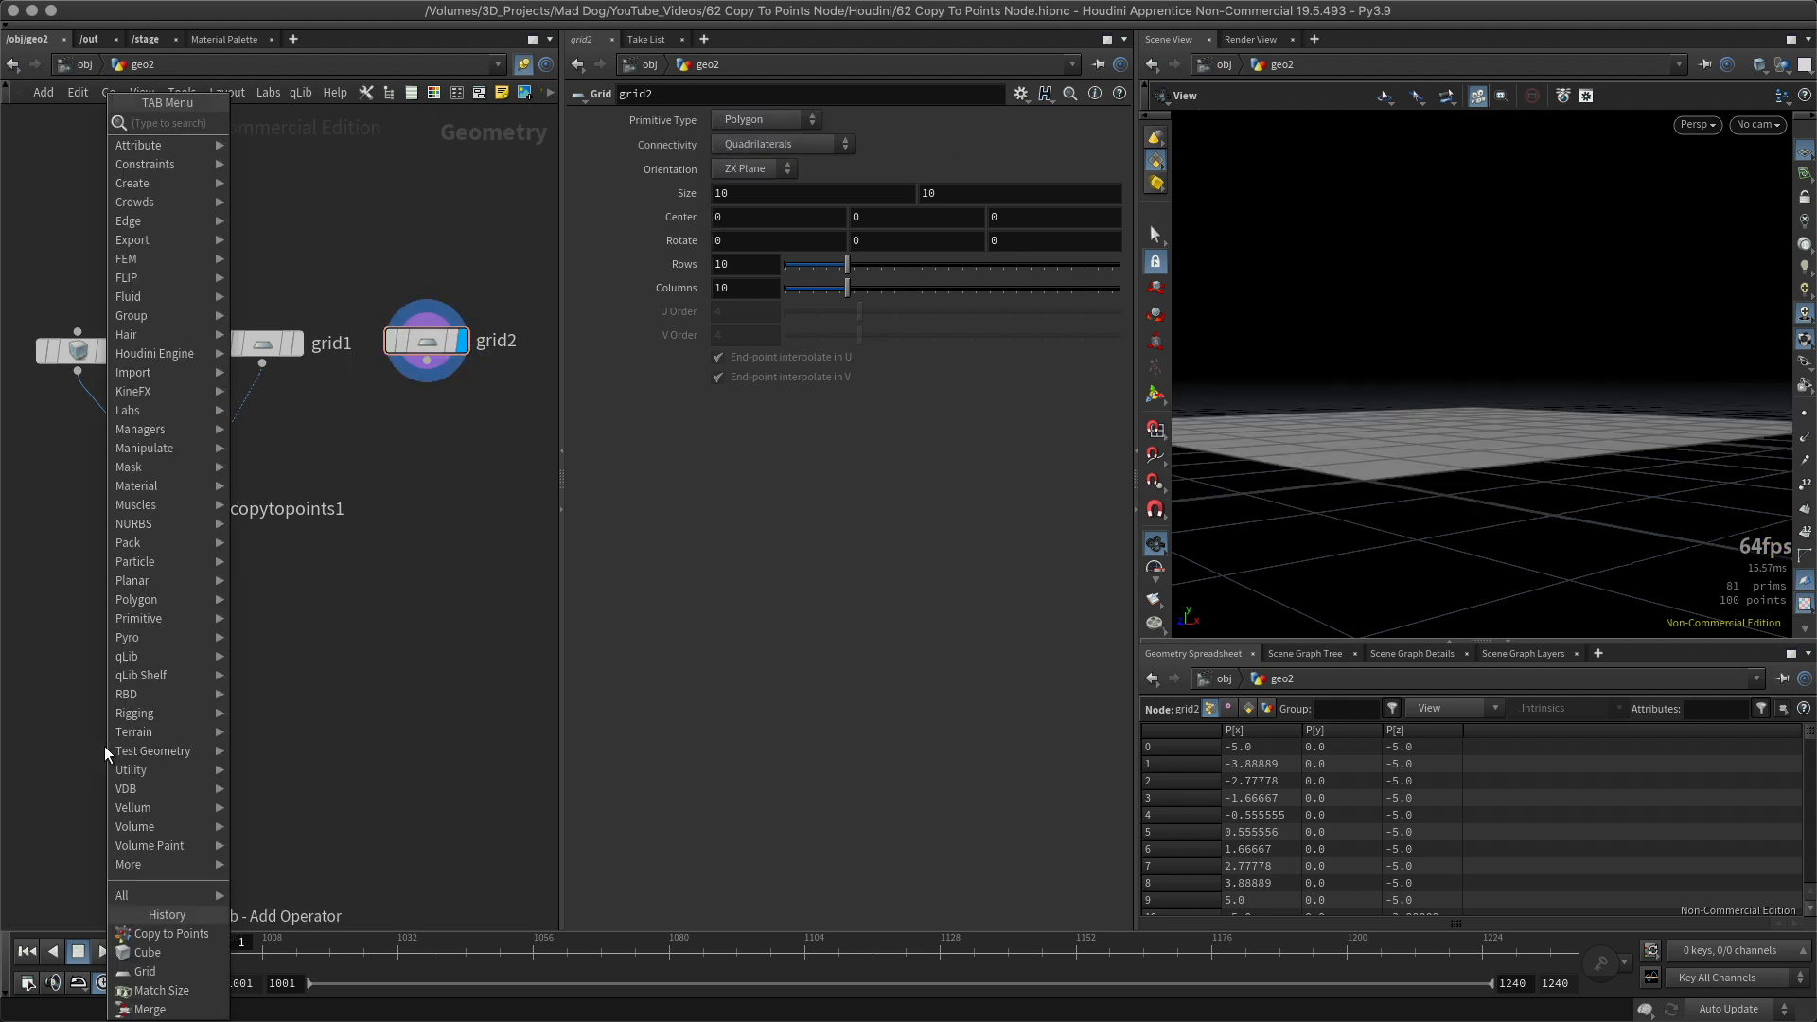
text(merge)
key(Return)
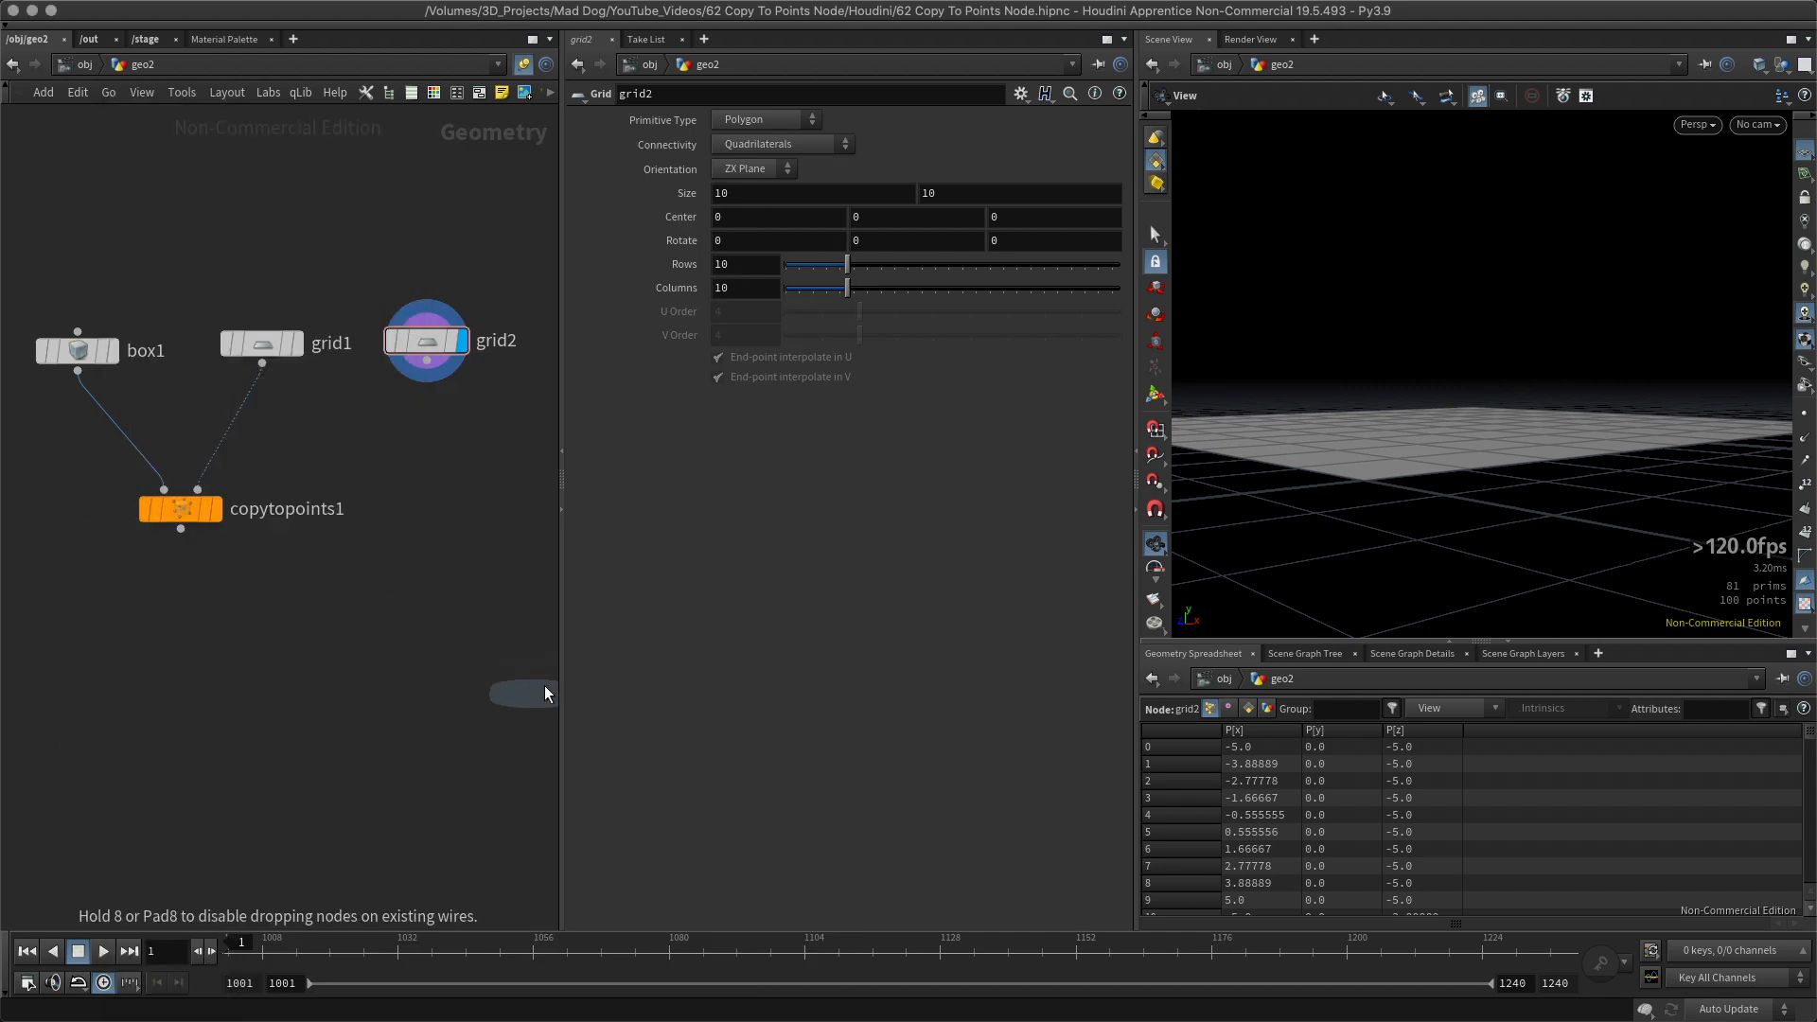
click(382, 679)
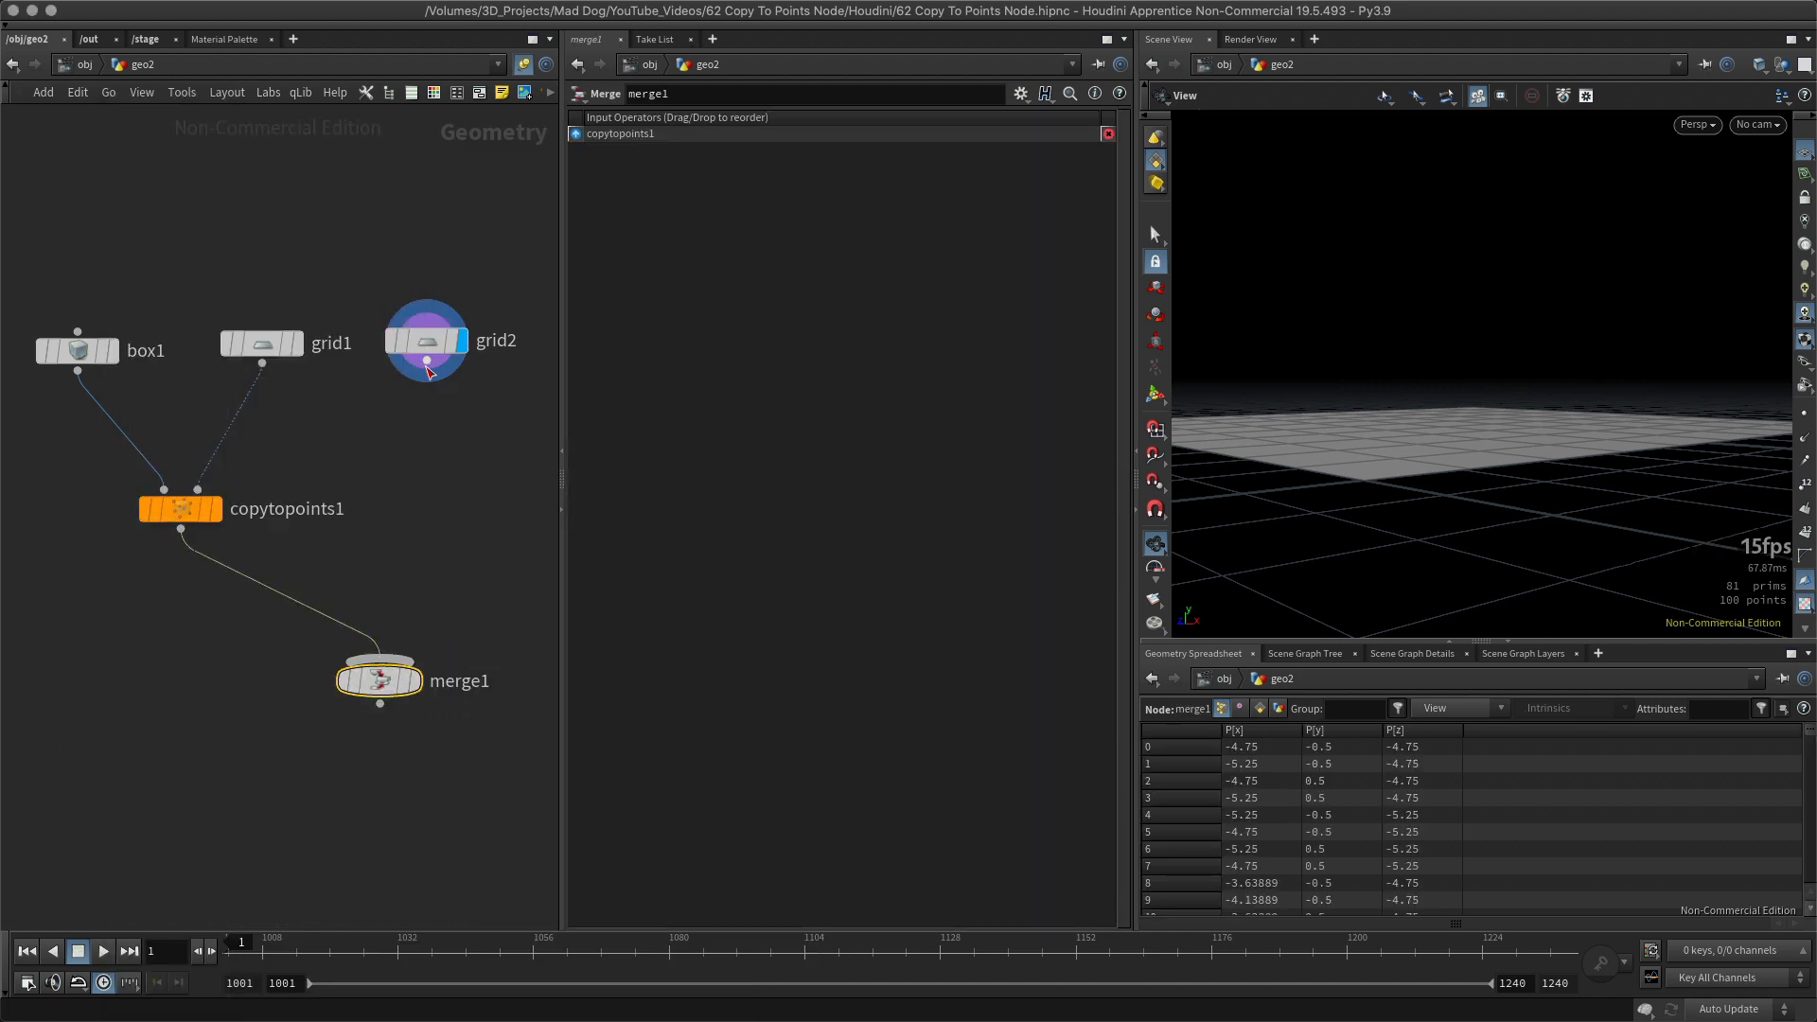
Wire grid2 into merge1, display the merged result, and examine how the boxes intersect the ground grid.
drag(427, 363, 409, 640)
click(386, 663)
click(415, 680)
drag(1637, 435, 1468, 441)
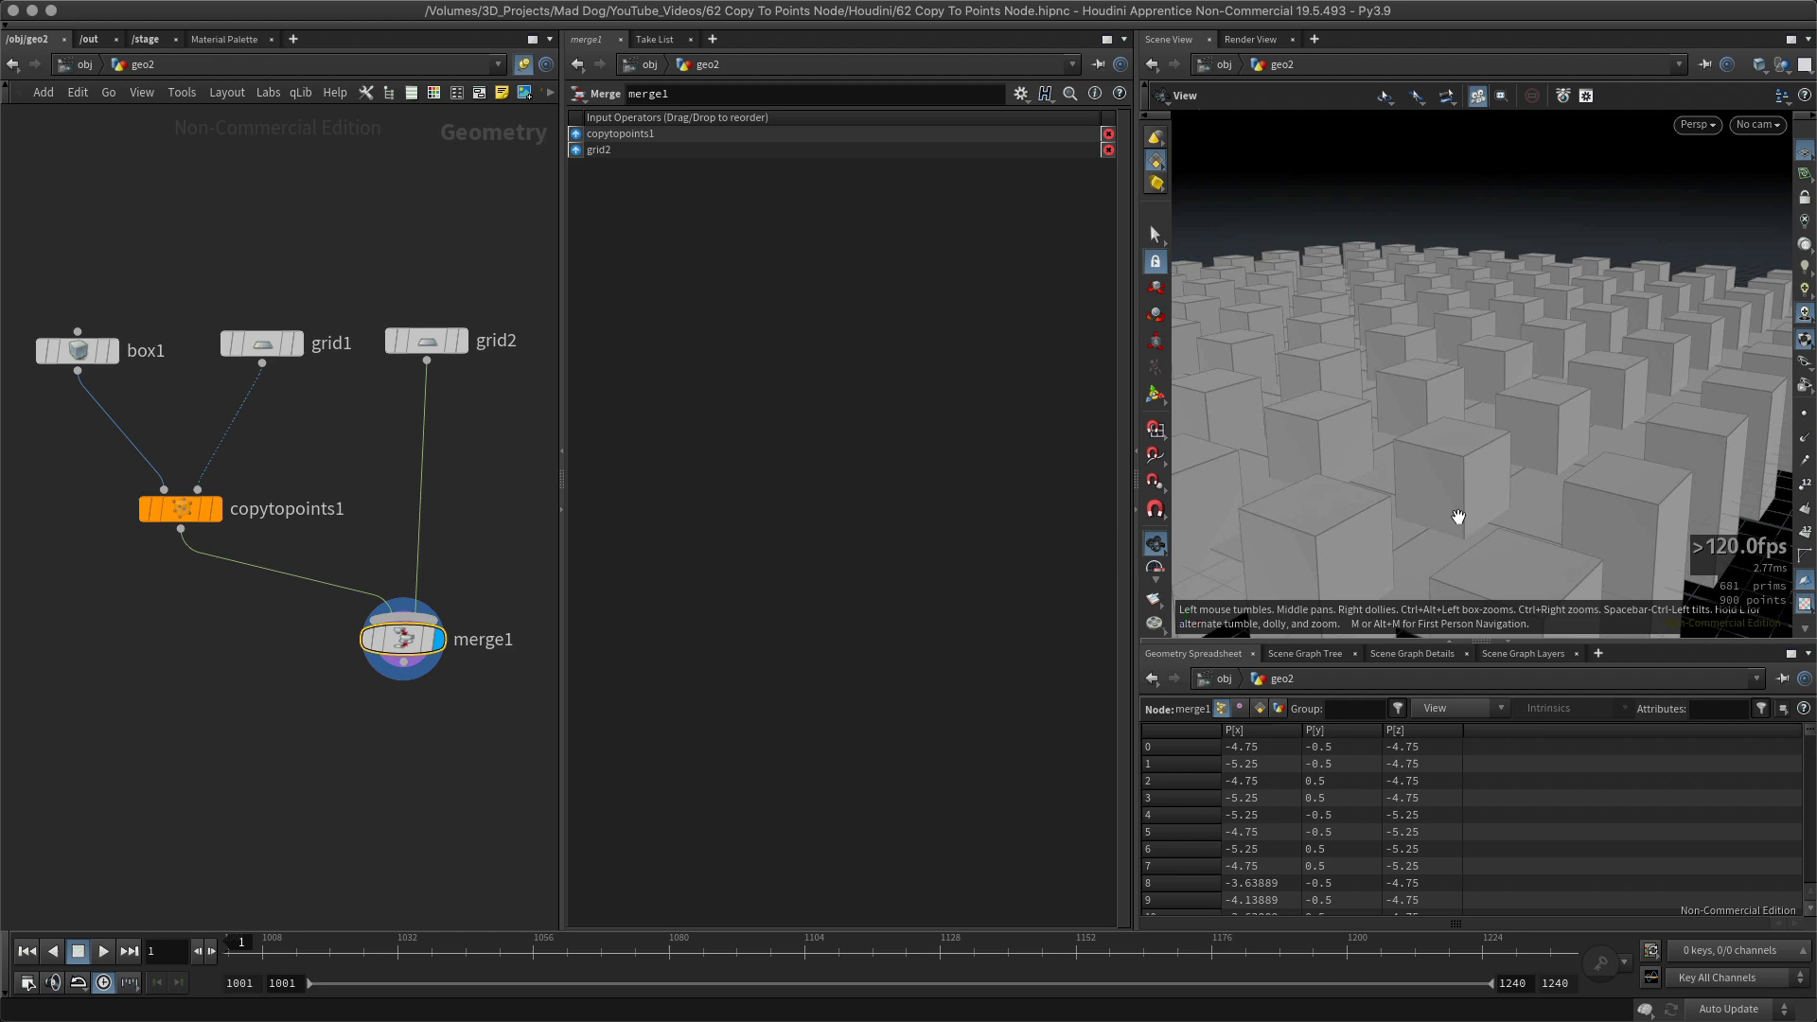
drag(1458, 516, 1363, 460)
drag(1414, 315, 1361, 365)
Move box1 up and insert a Match Size node on the wire between box1 and copytopoints1.
drag(78, 350, 76, 317)
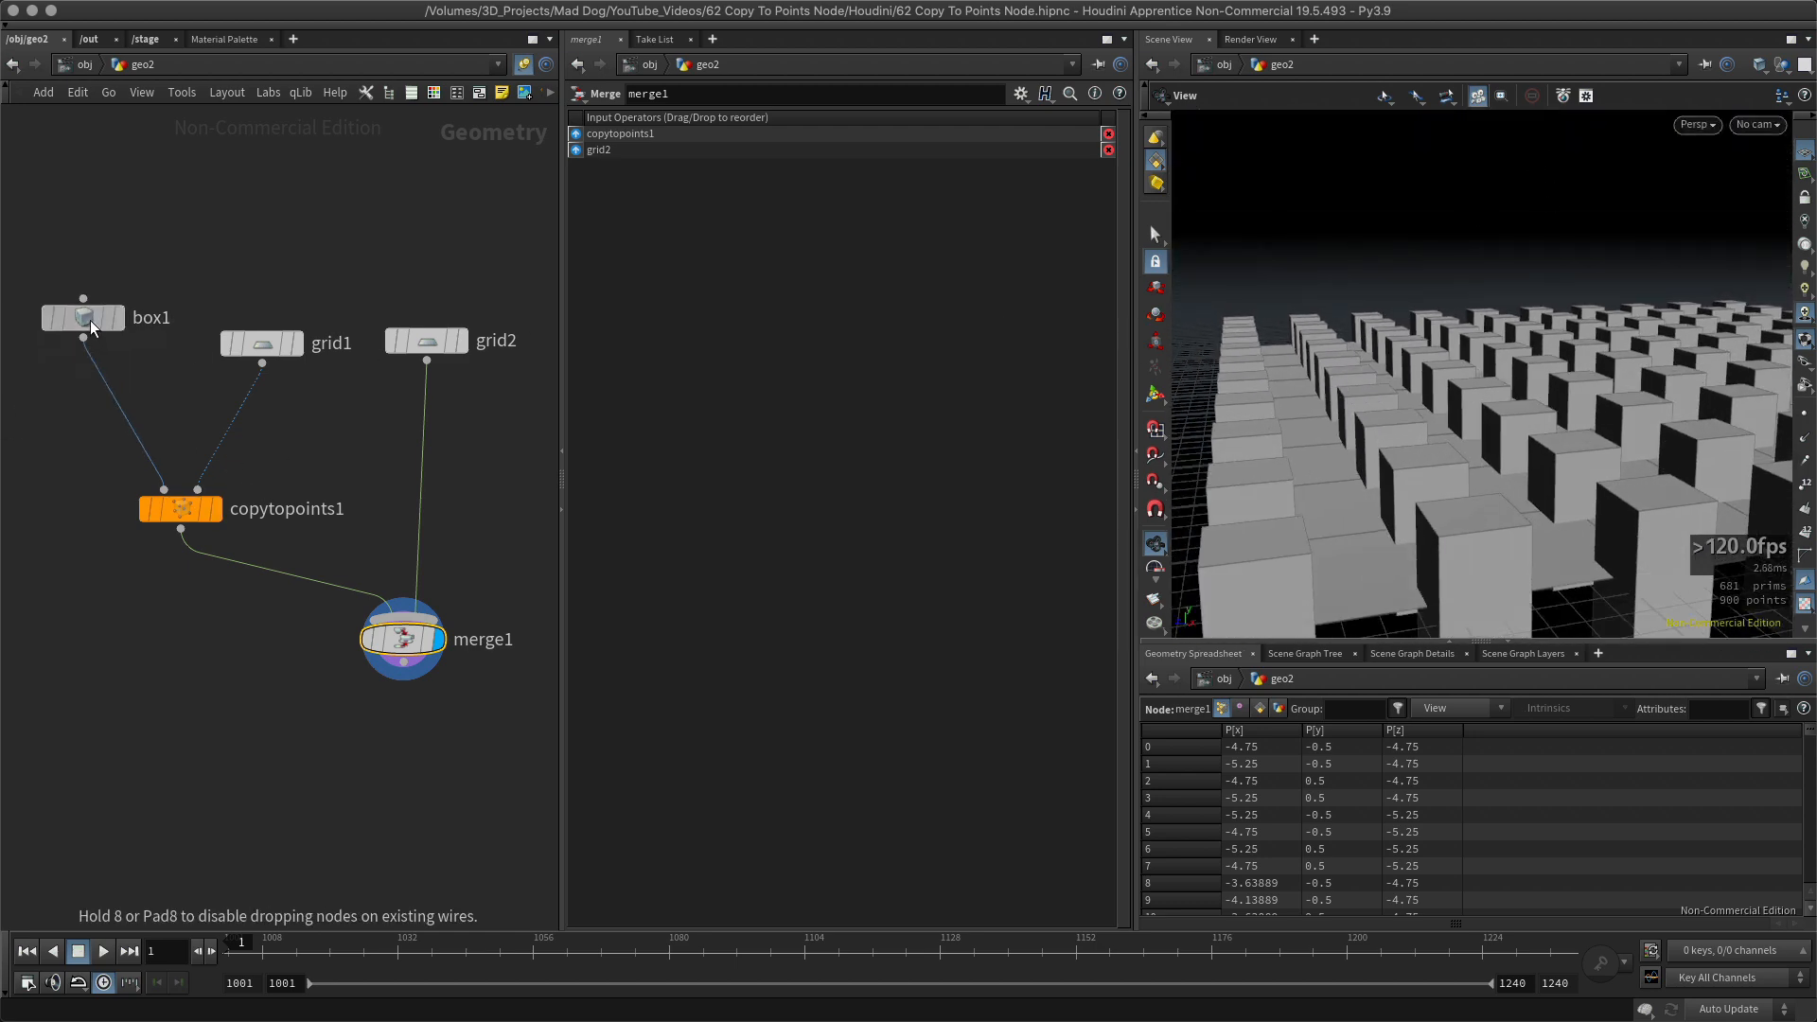
key(Tab)
text(m)
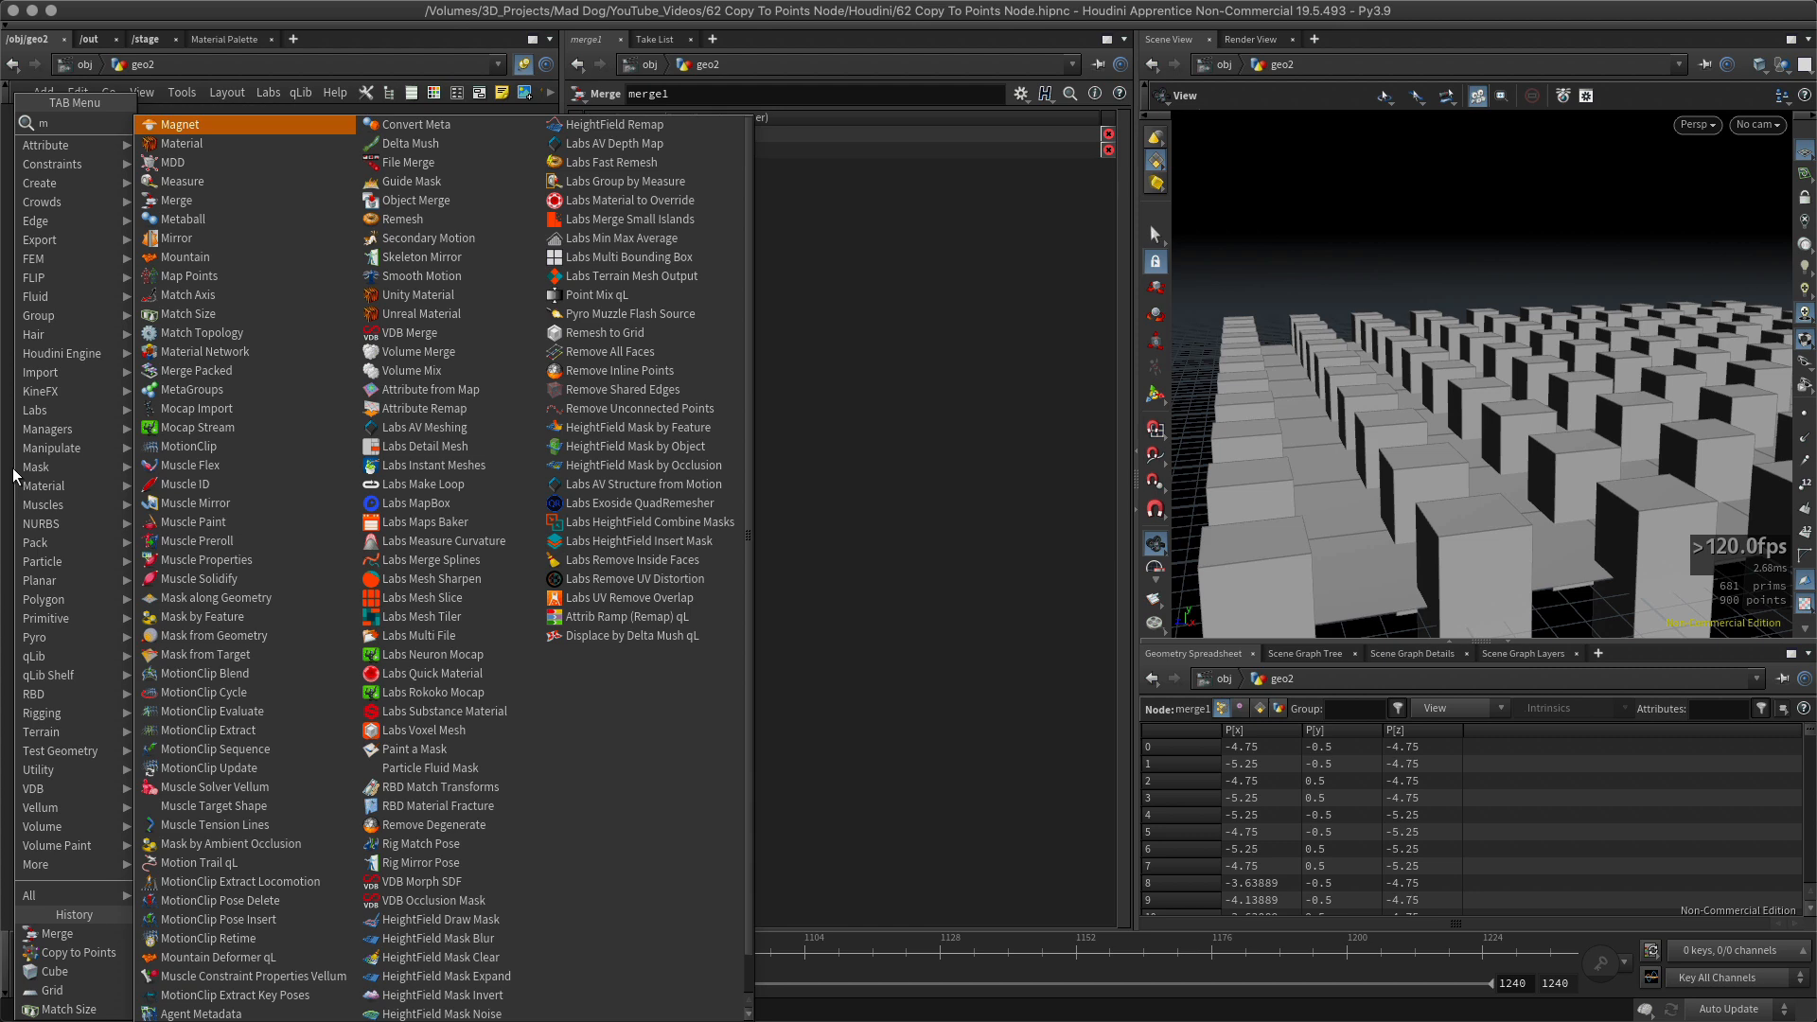
text(atc)
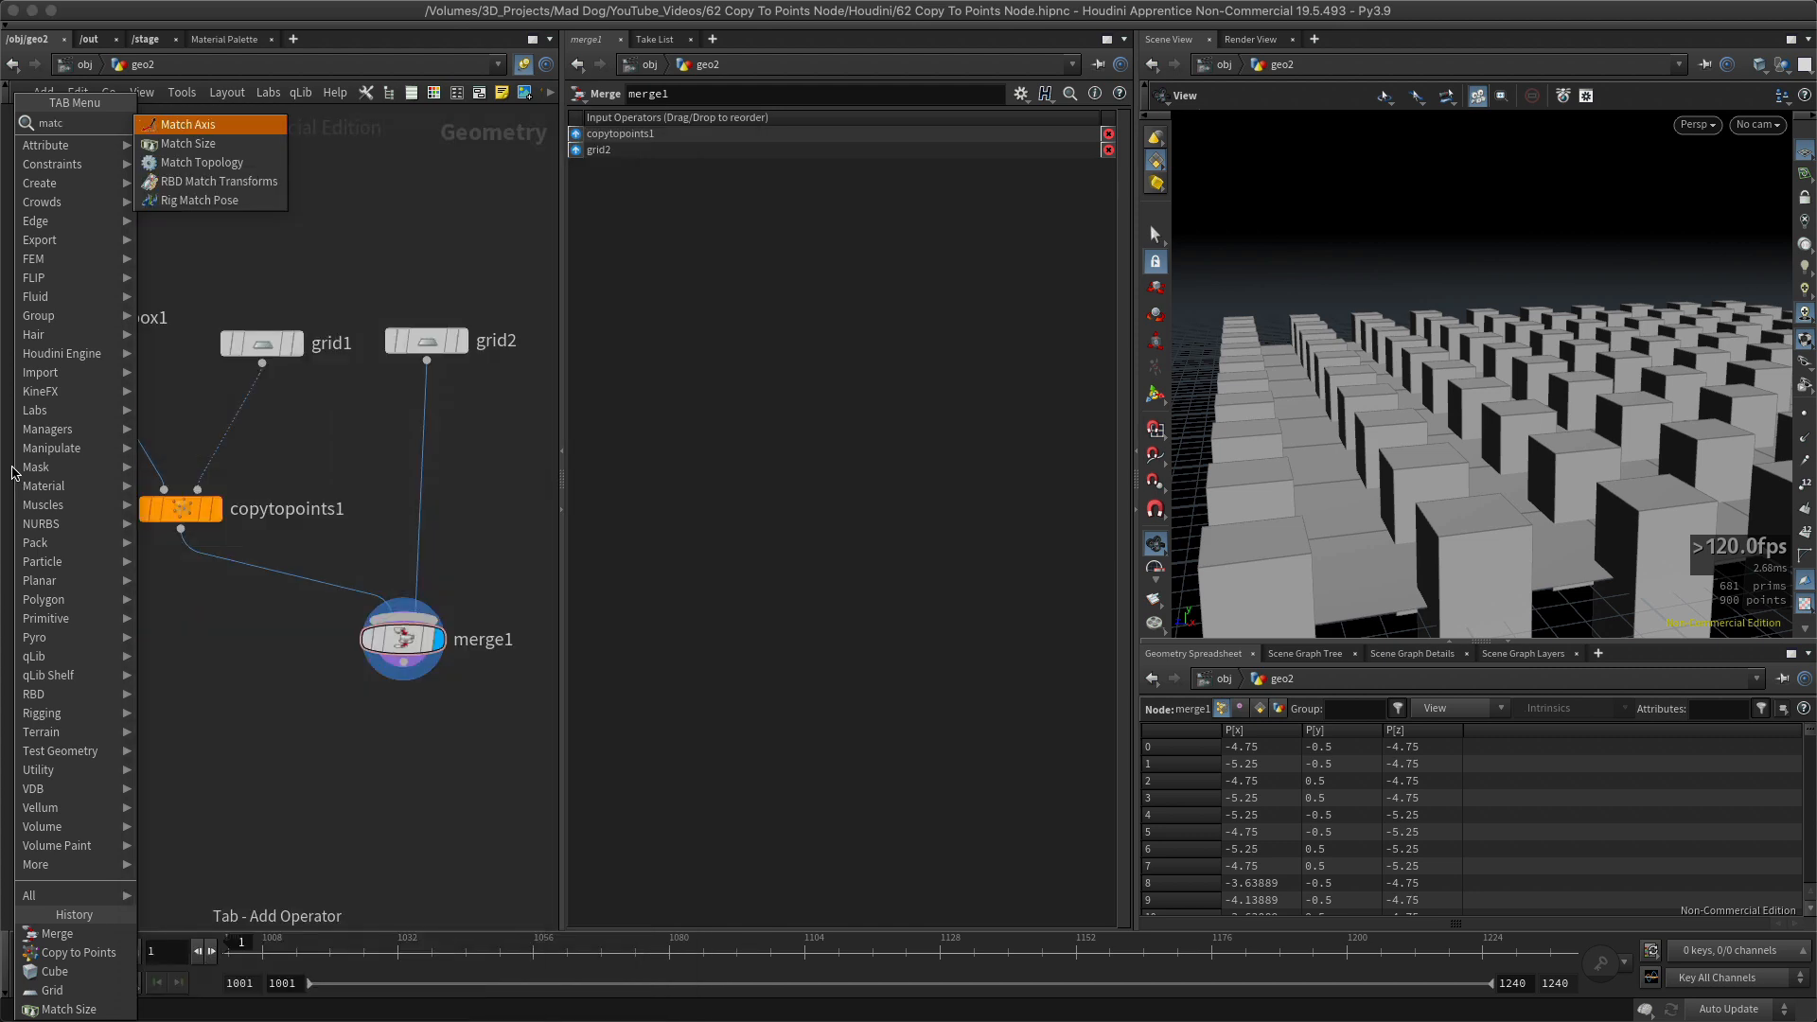
key(Down)
key(Return)
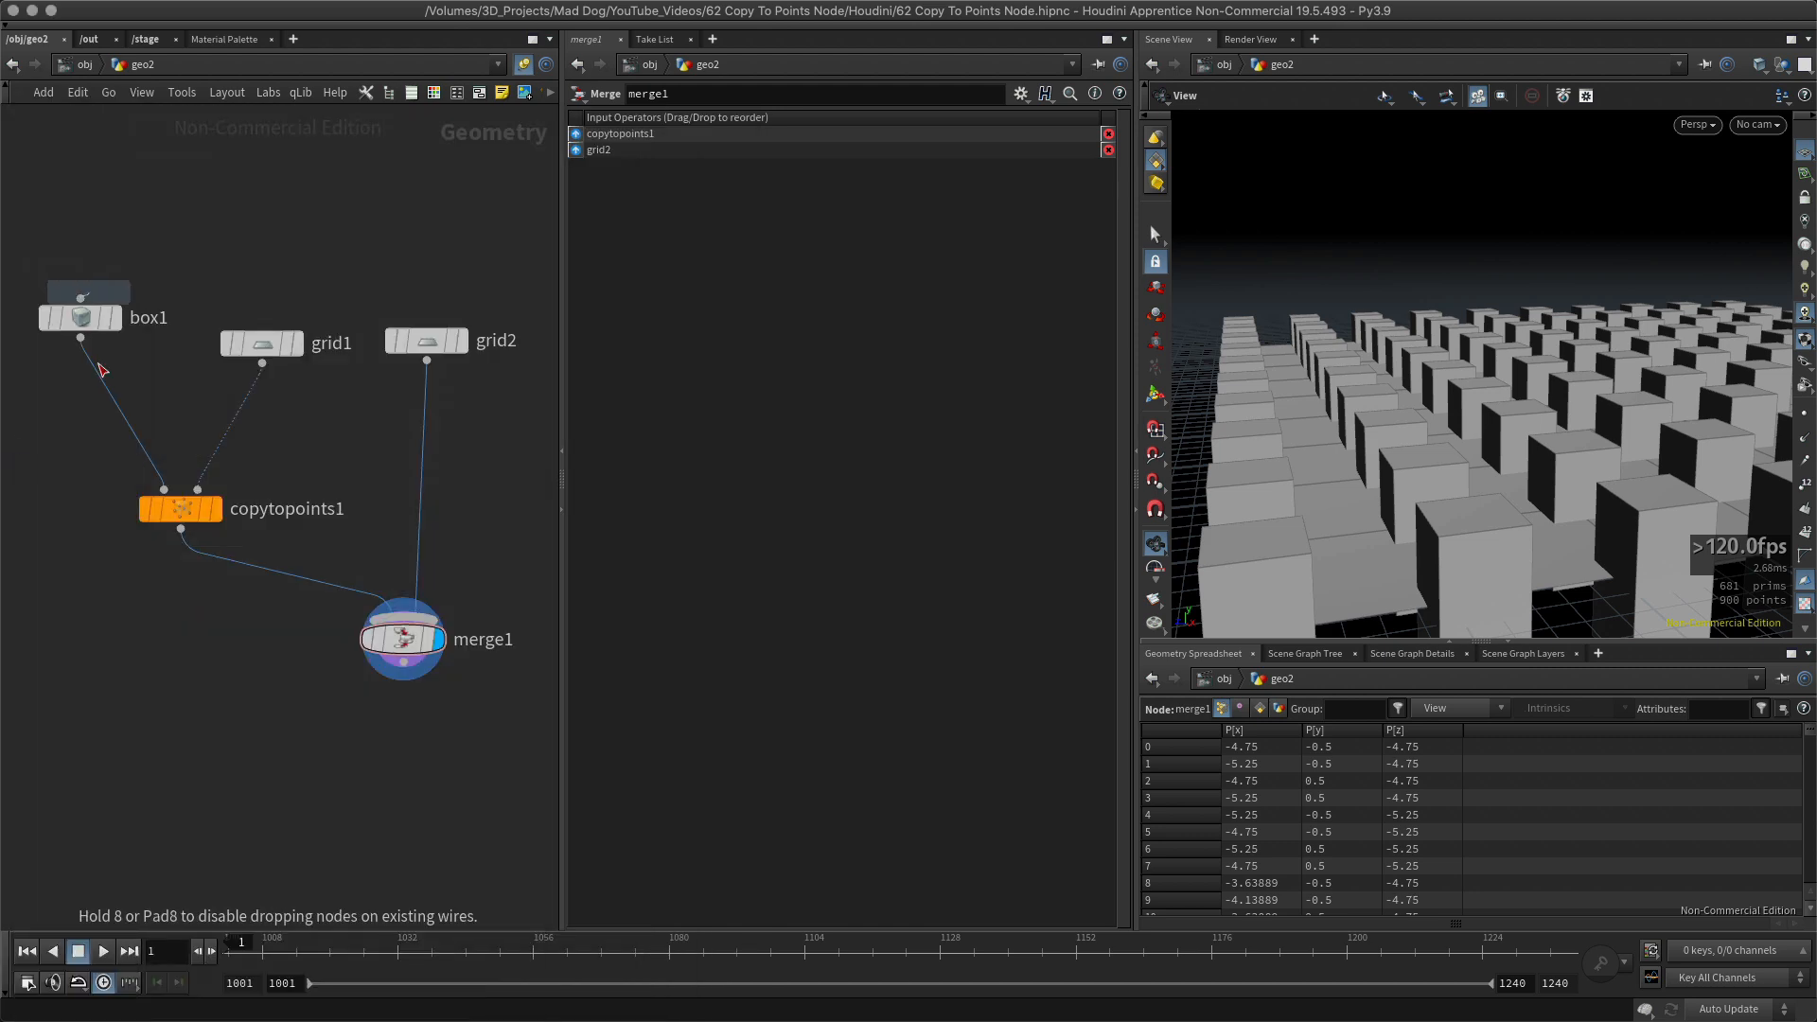
click(126, 394)
drag(126, 394, 92, 405)
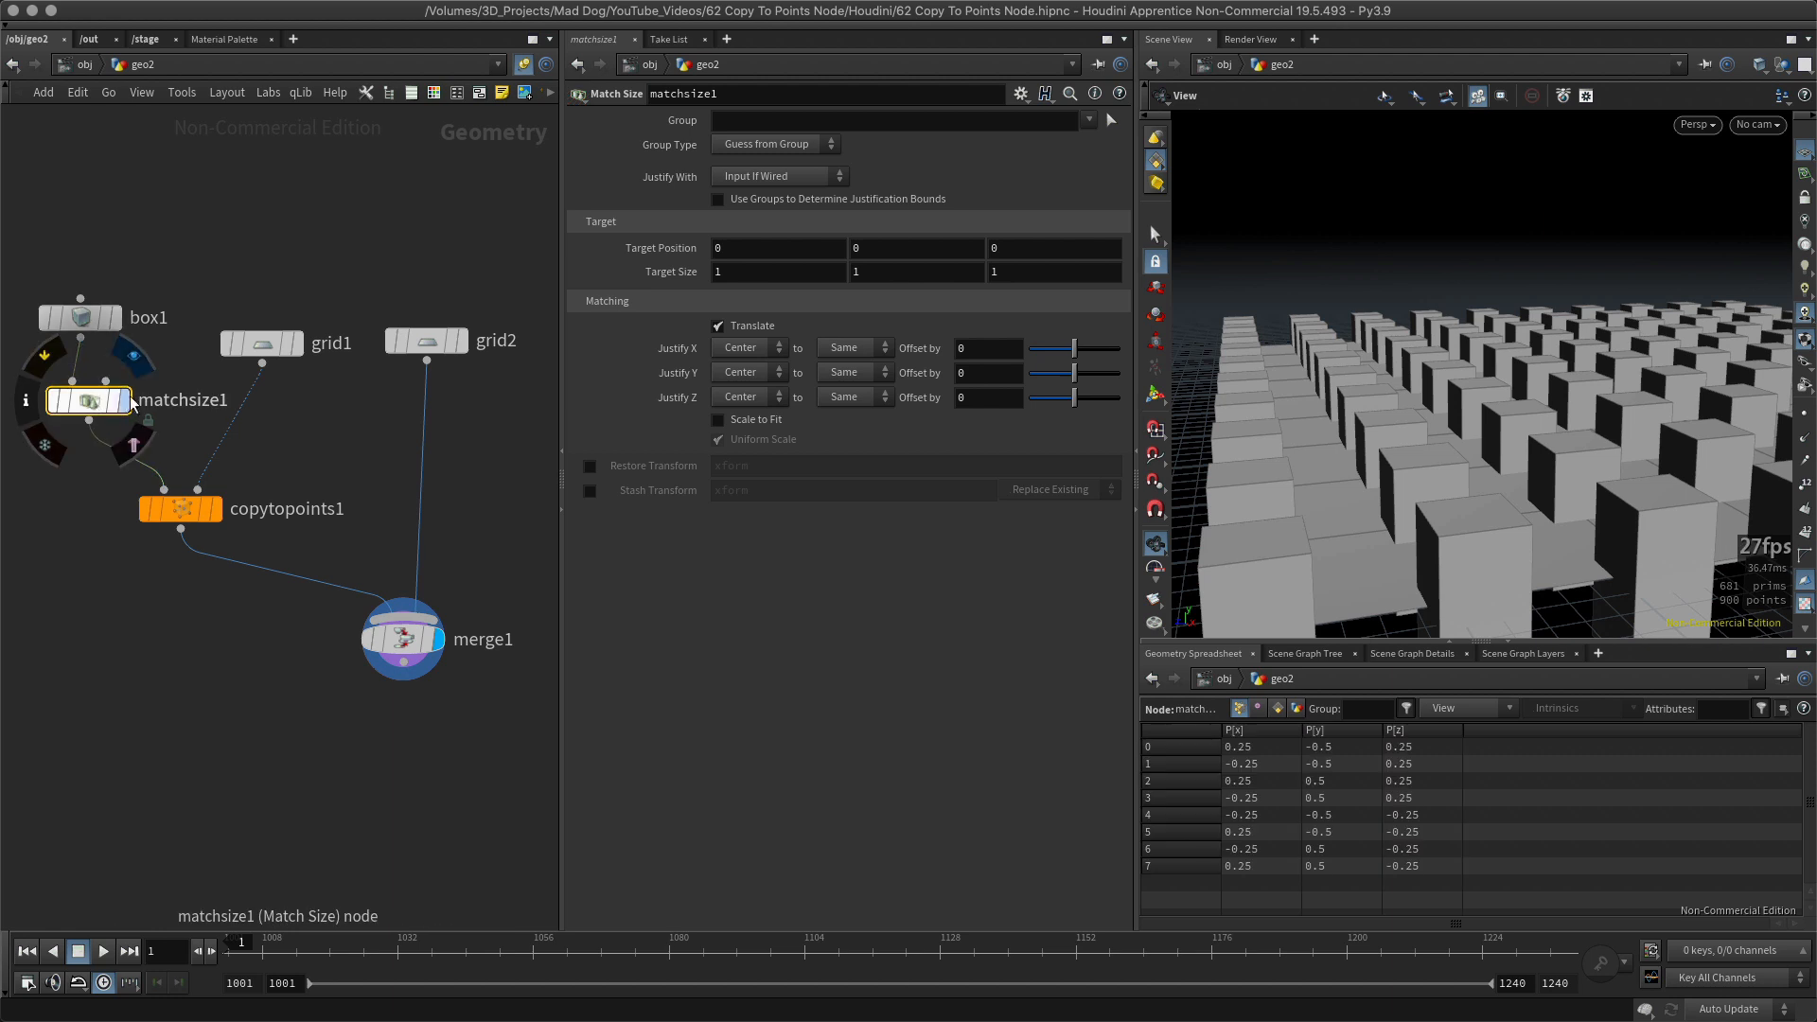
Display matchsize1 and set its Justify Y to Min.
click(121, 402)
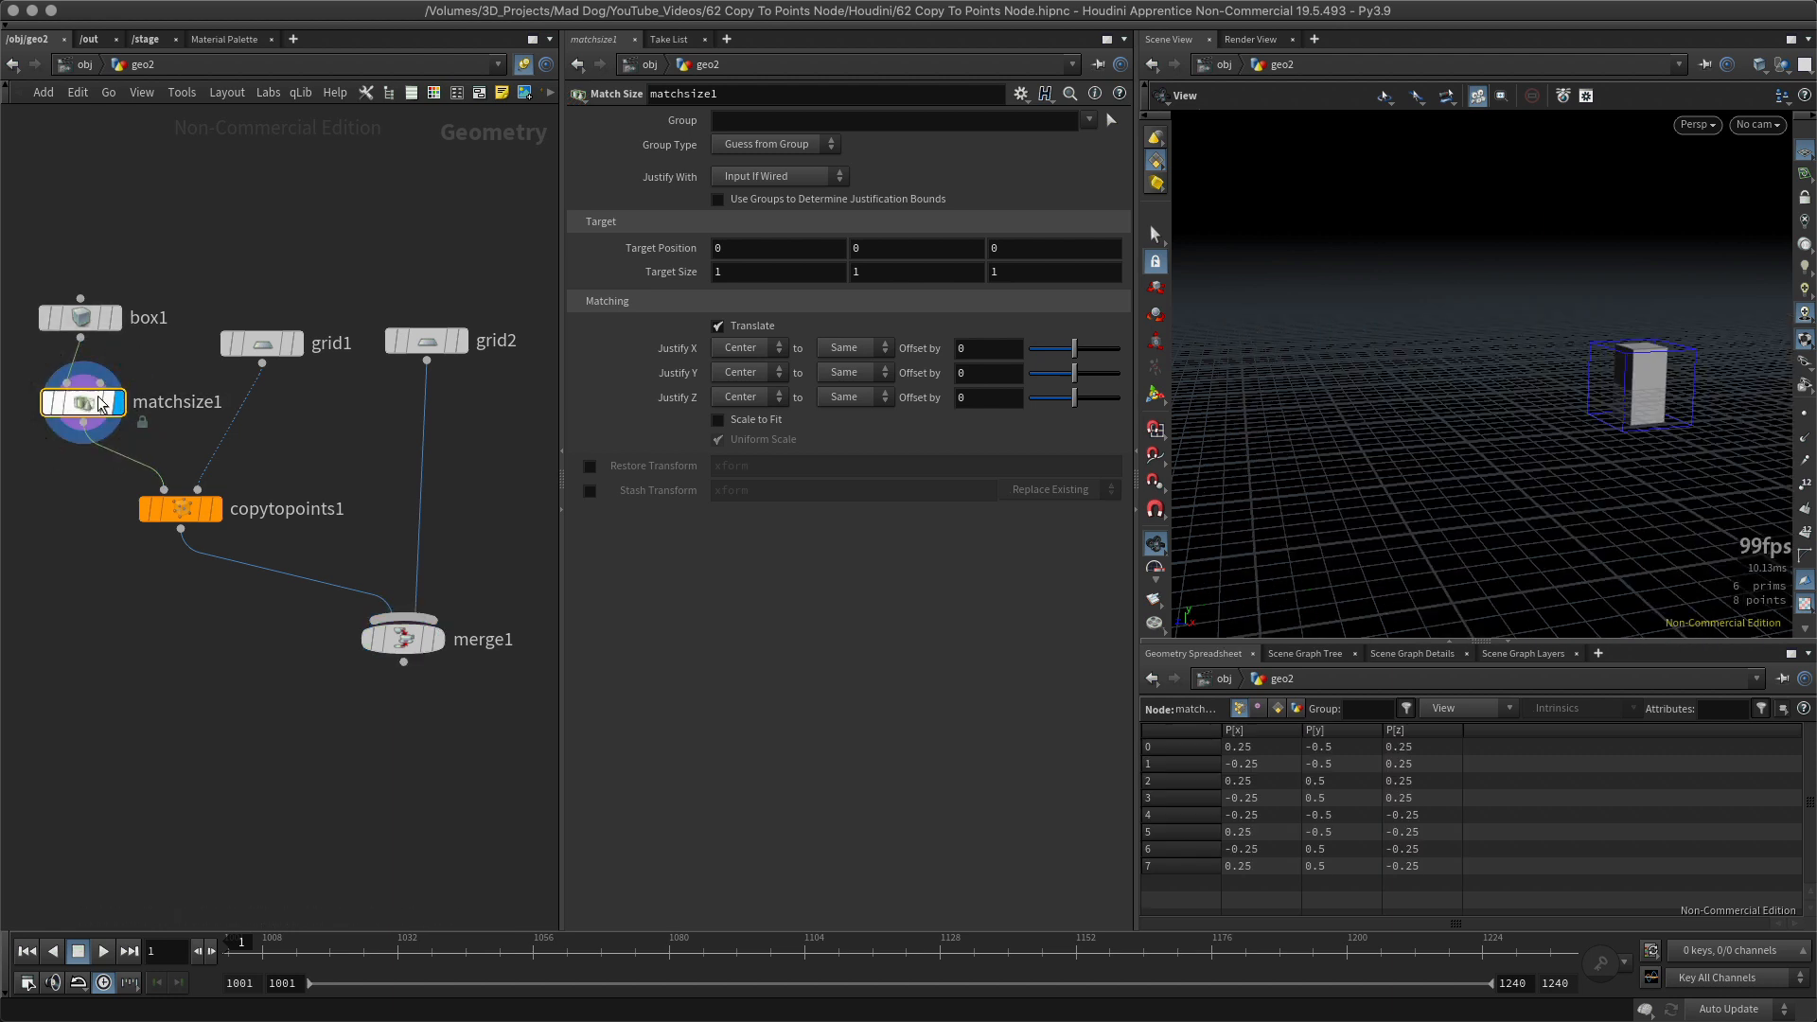
right_drag(1717, 425, 1722, 434)
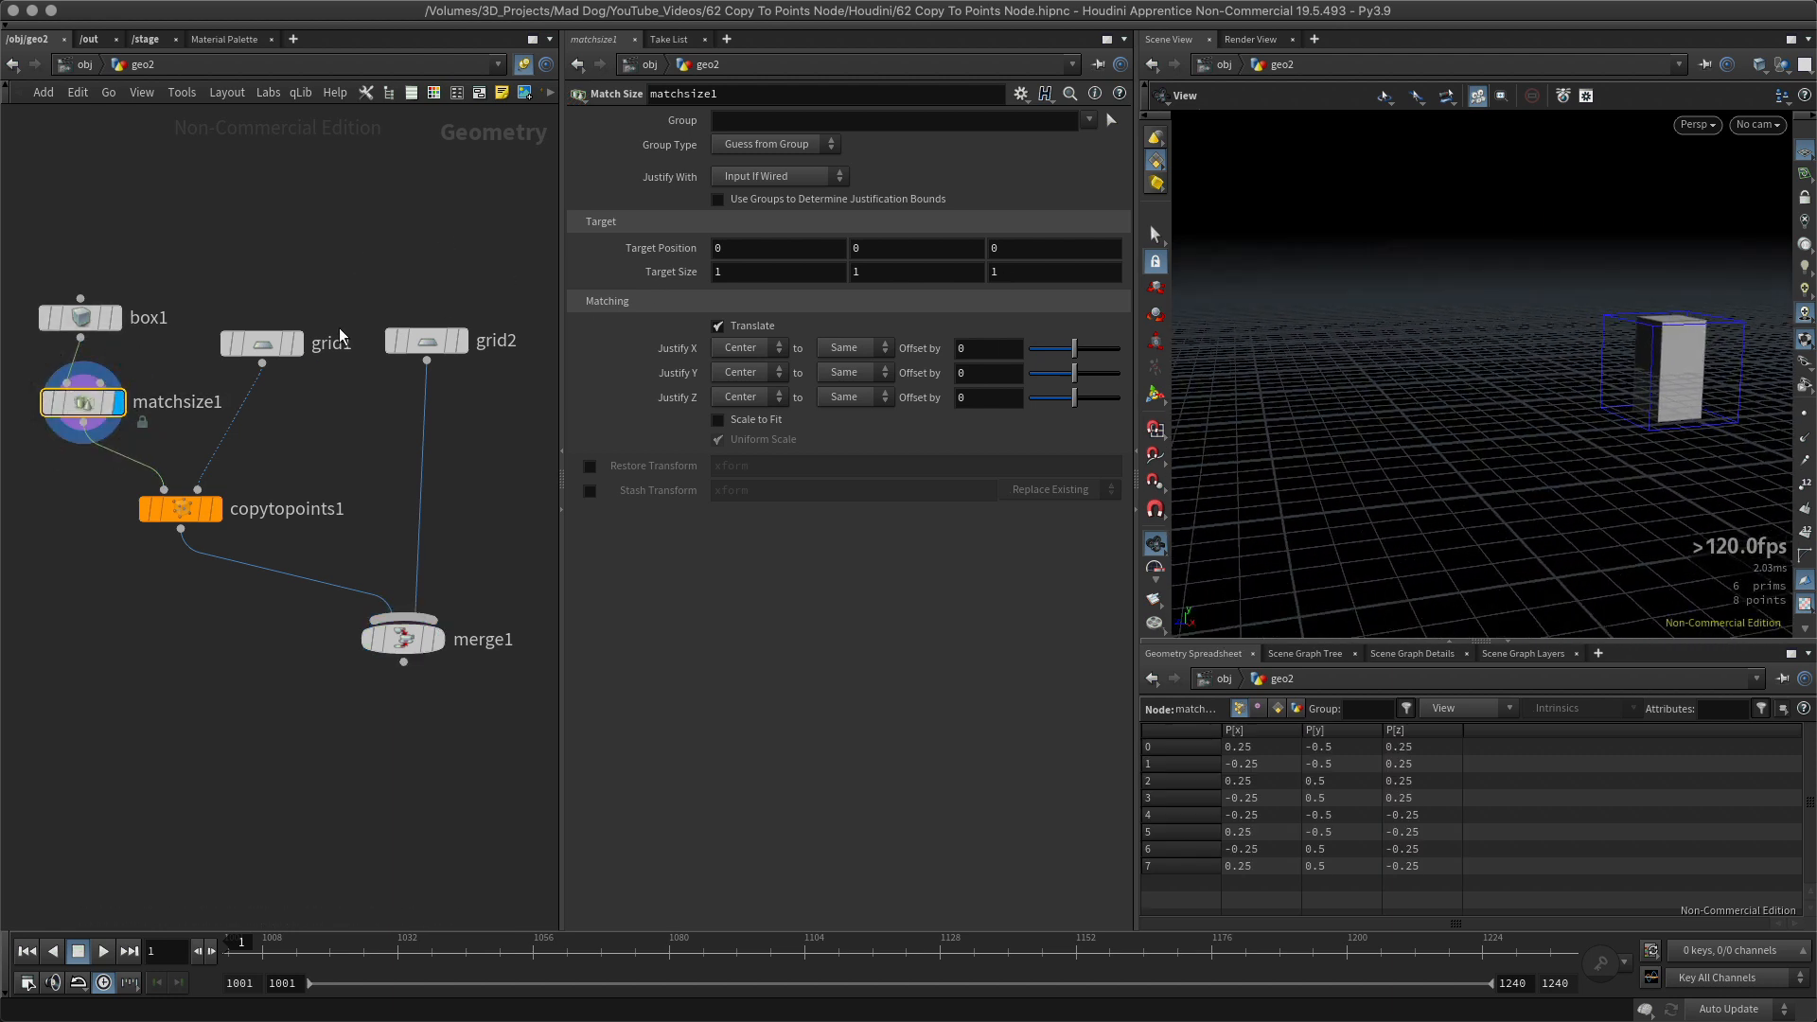
click(755, 374)
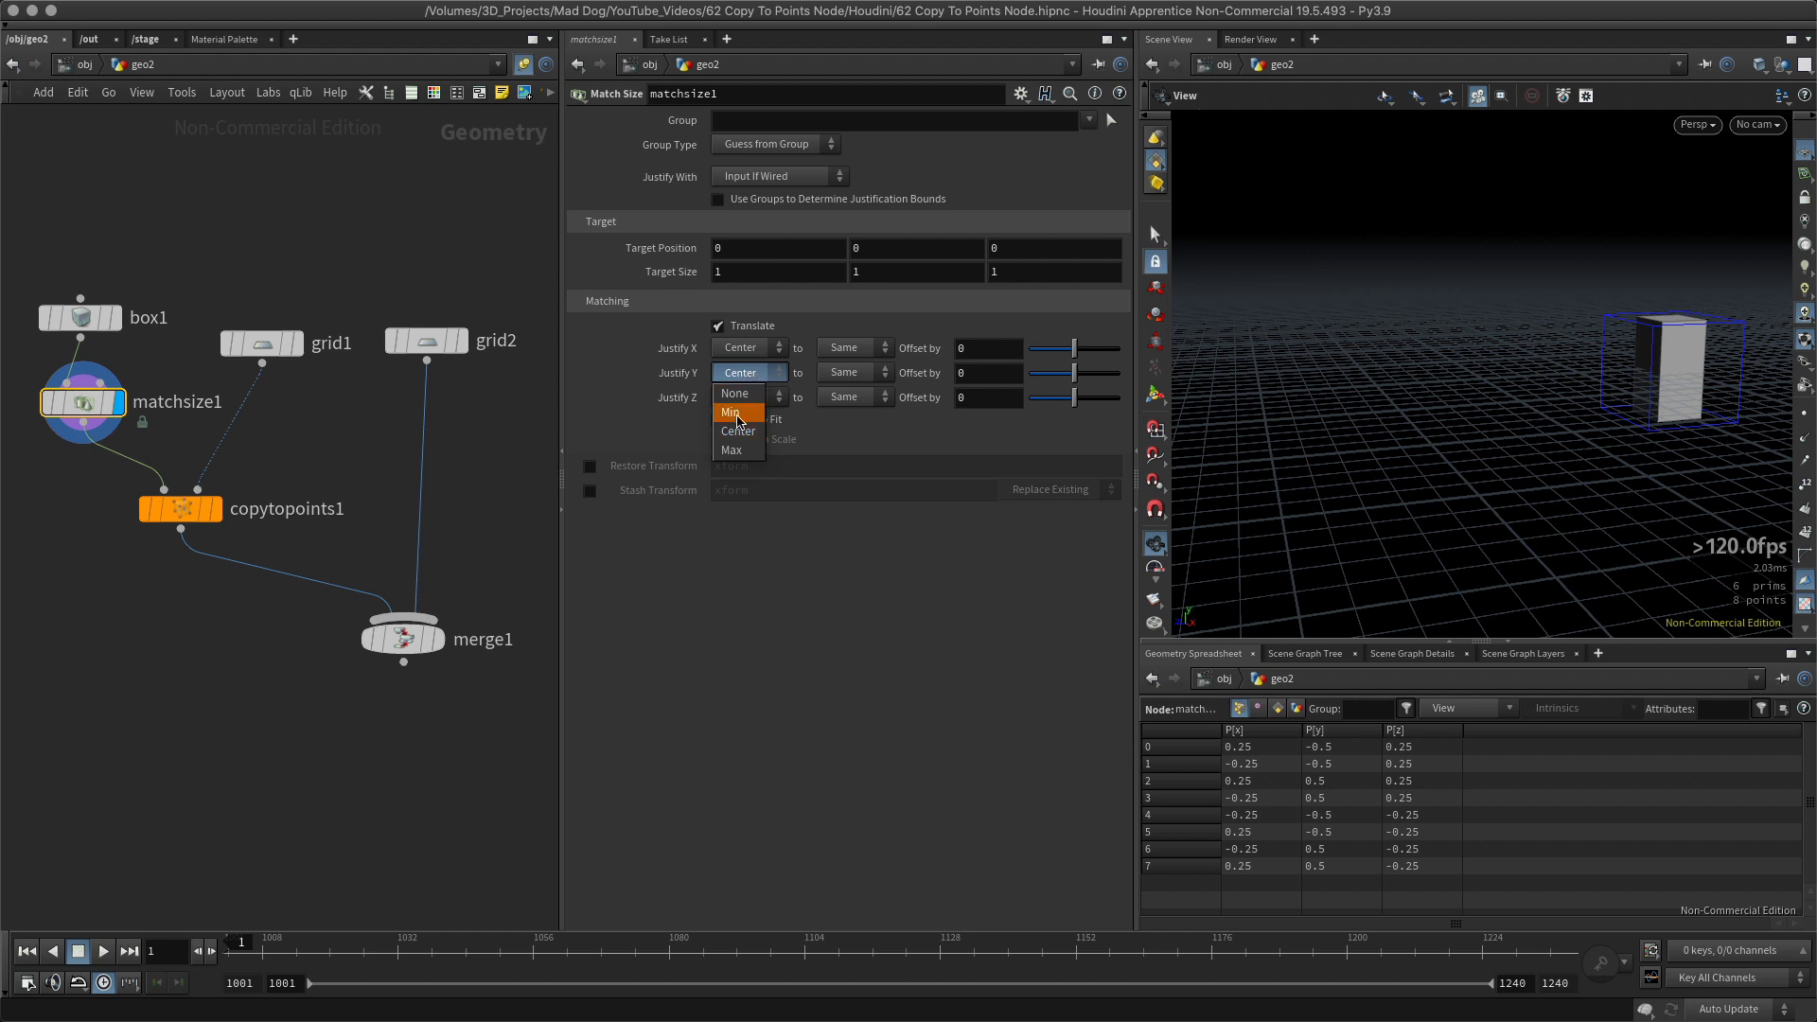
click(740, 417)
drag(1595, 419, 1541, 433)
Display merge1 and examine how the copied boxes sit on the ground grid.
click(437, 638)
drag(1431, 493, 1498, 483)
right_drag(1582, 463, 1515, 492)
drag(1525, 507, 1520, 576)
drag(1500, 275, 1420, 441)
Space out grid1, box1 and matchsize1 above copytopoints1, and open the Copy to Points parameters.
drag(256, 344, 261, 302)
drag(64, 303, 61, 287)
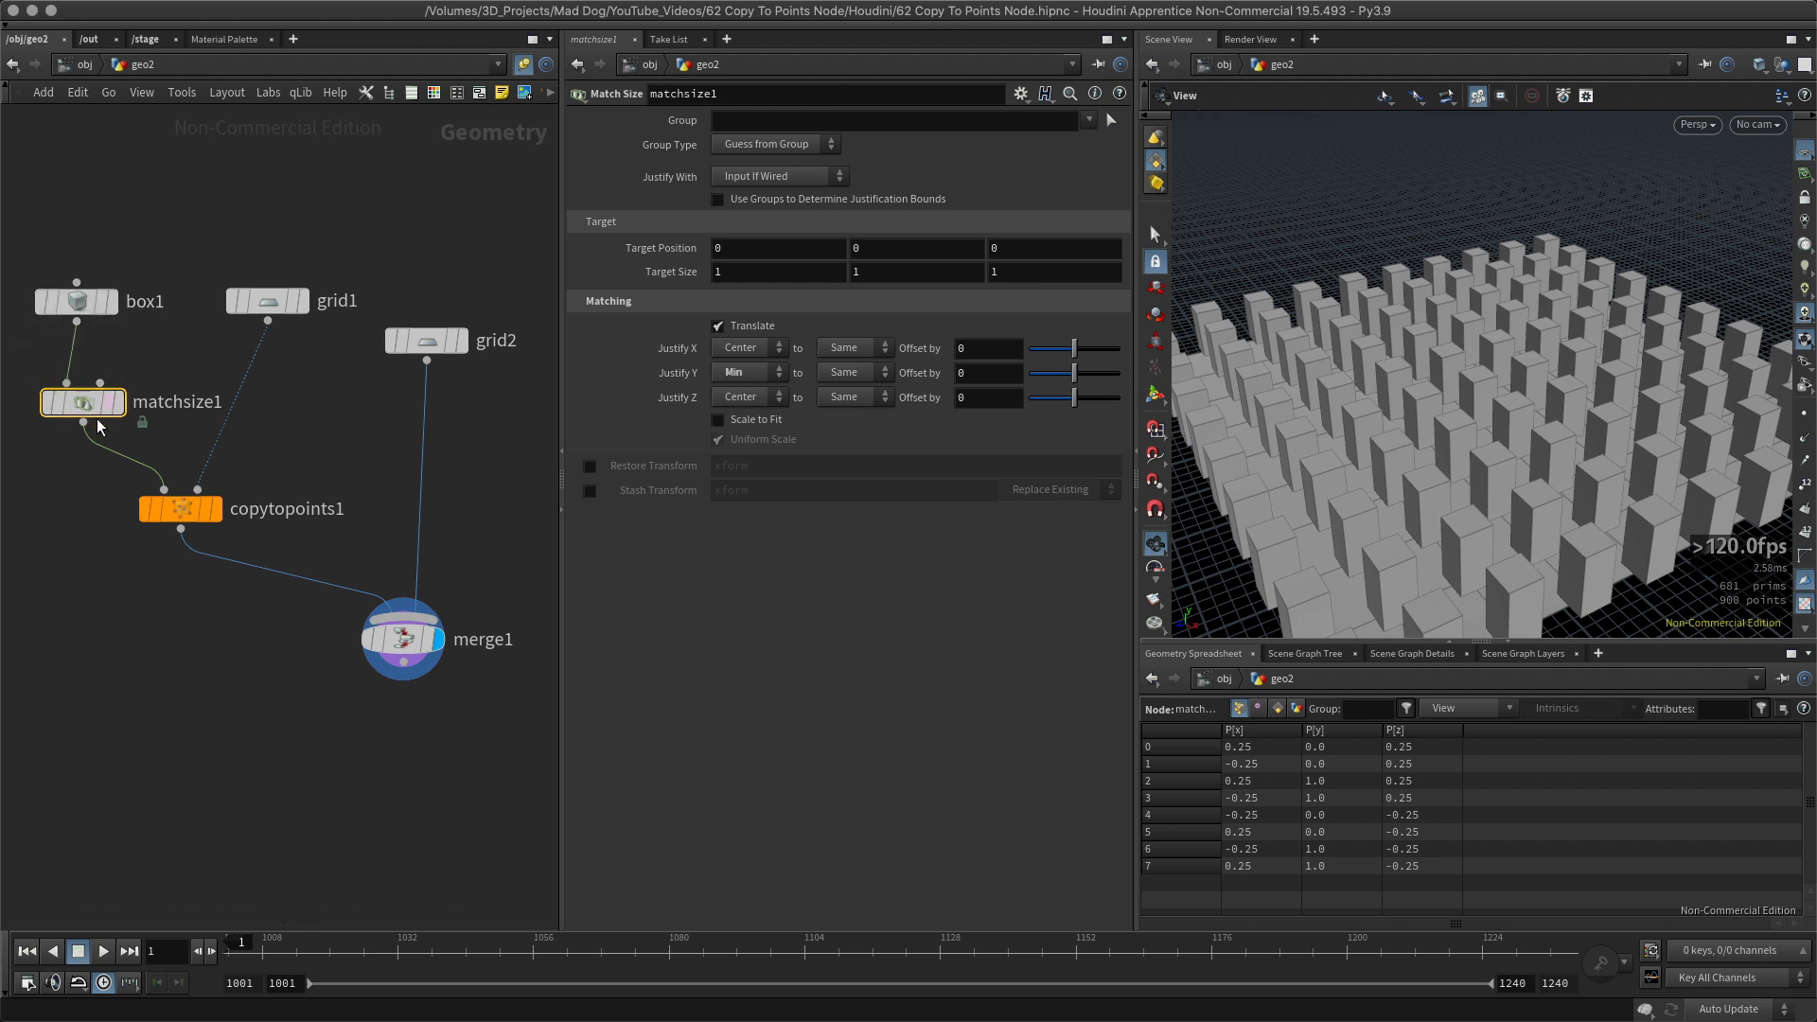
drag(94, 402, 93, 395)
click(172, 509)
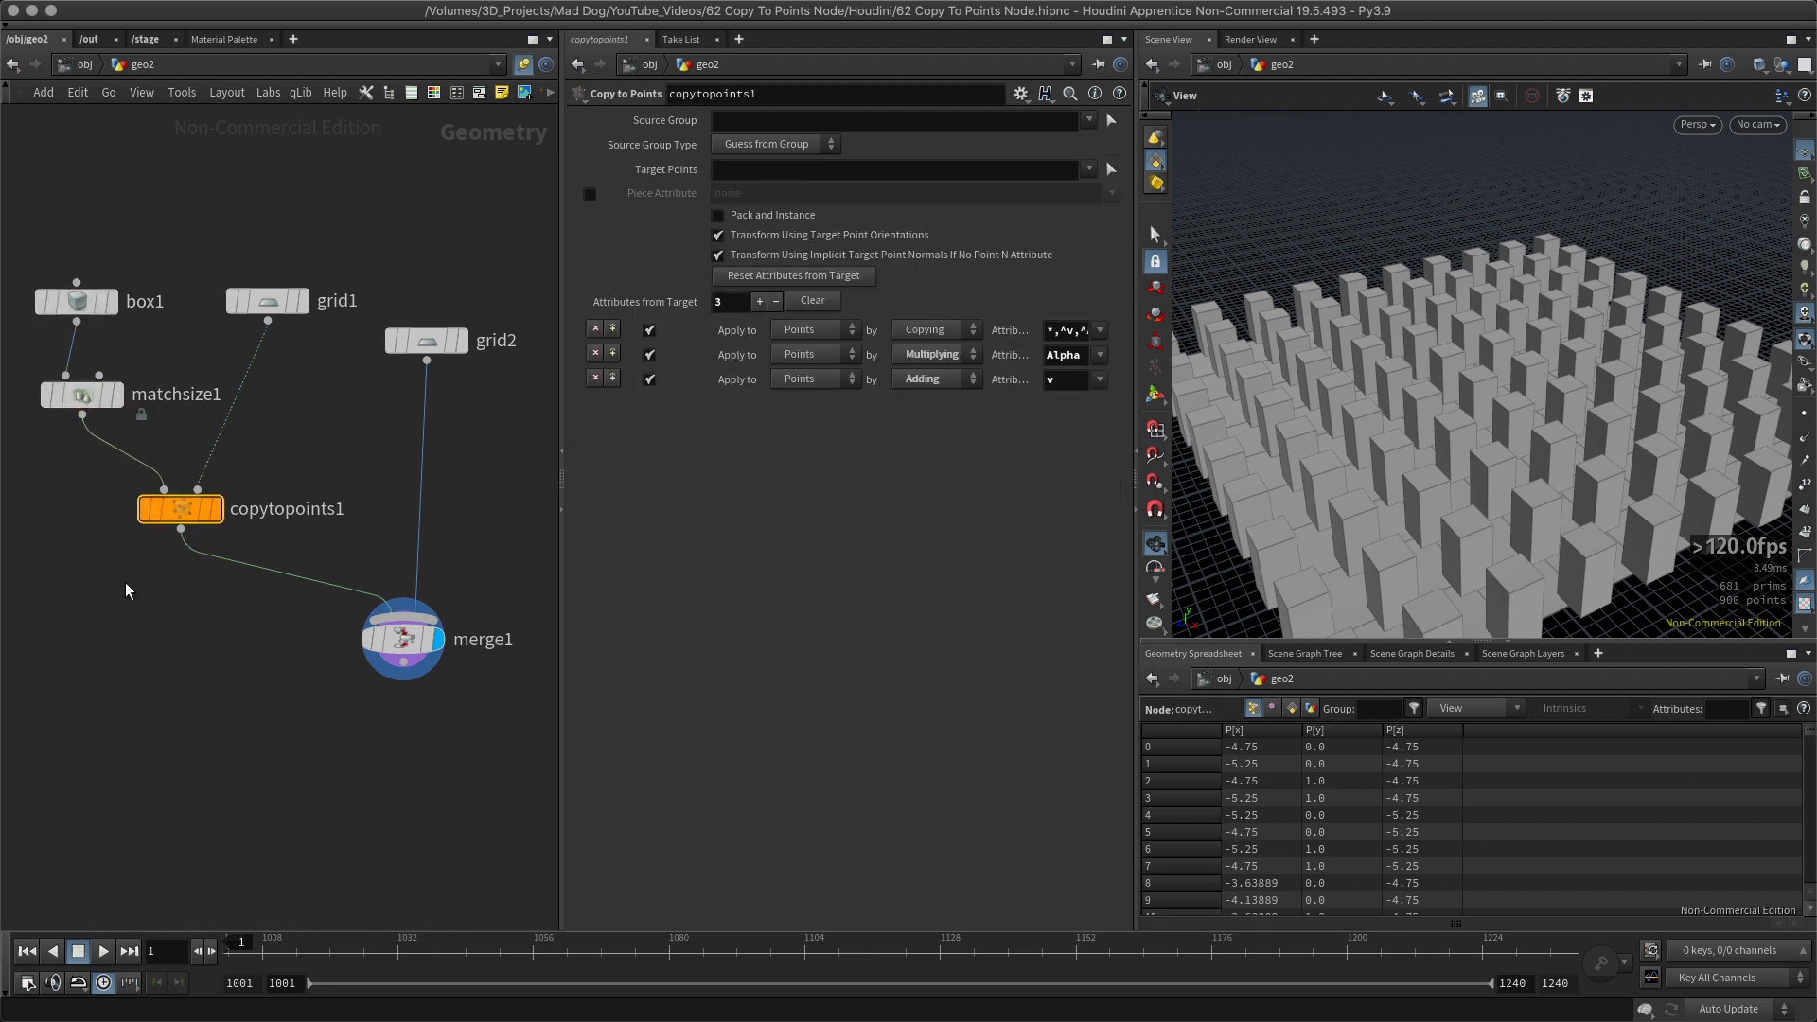
Set grid1's Primitive Type to Polygon, and preview first grid1 and then the Copy to Points result.
click(267, 301)
click(781, 120)
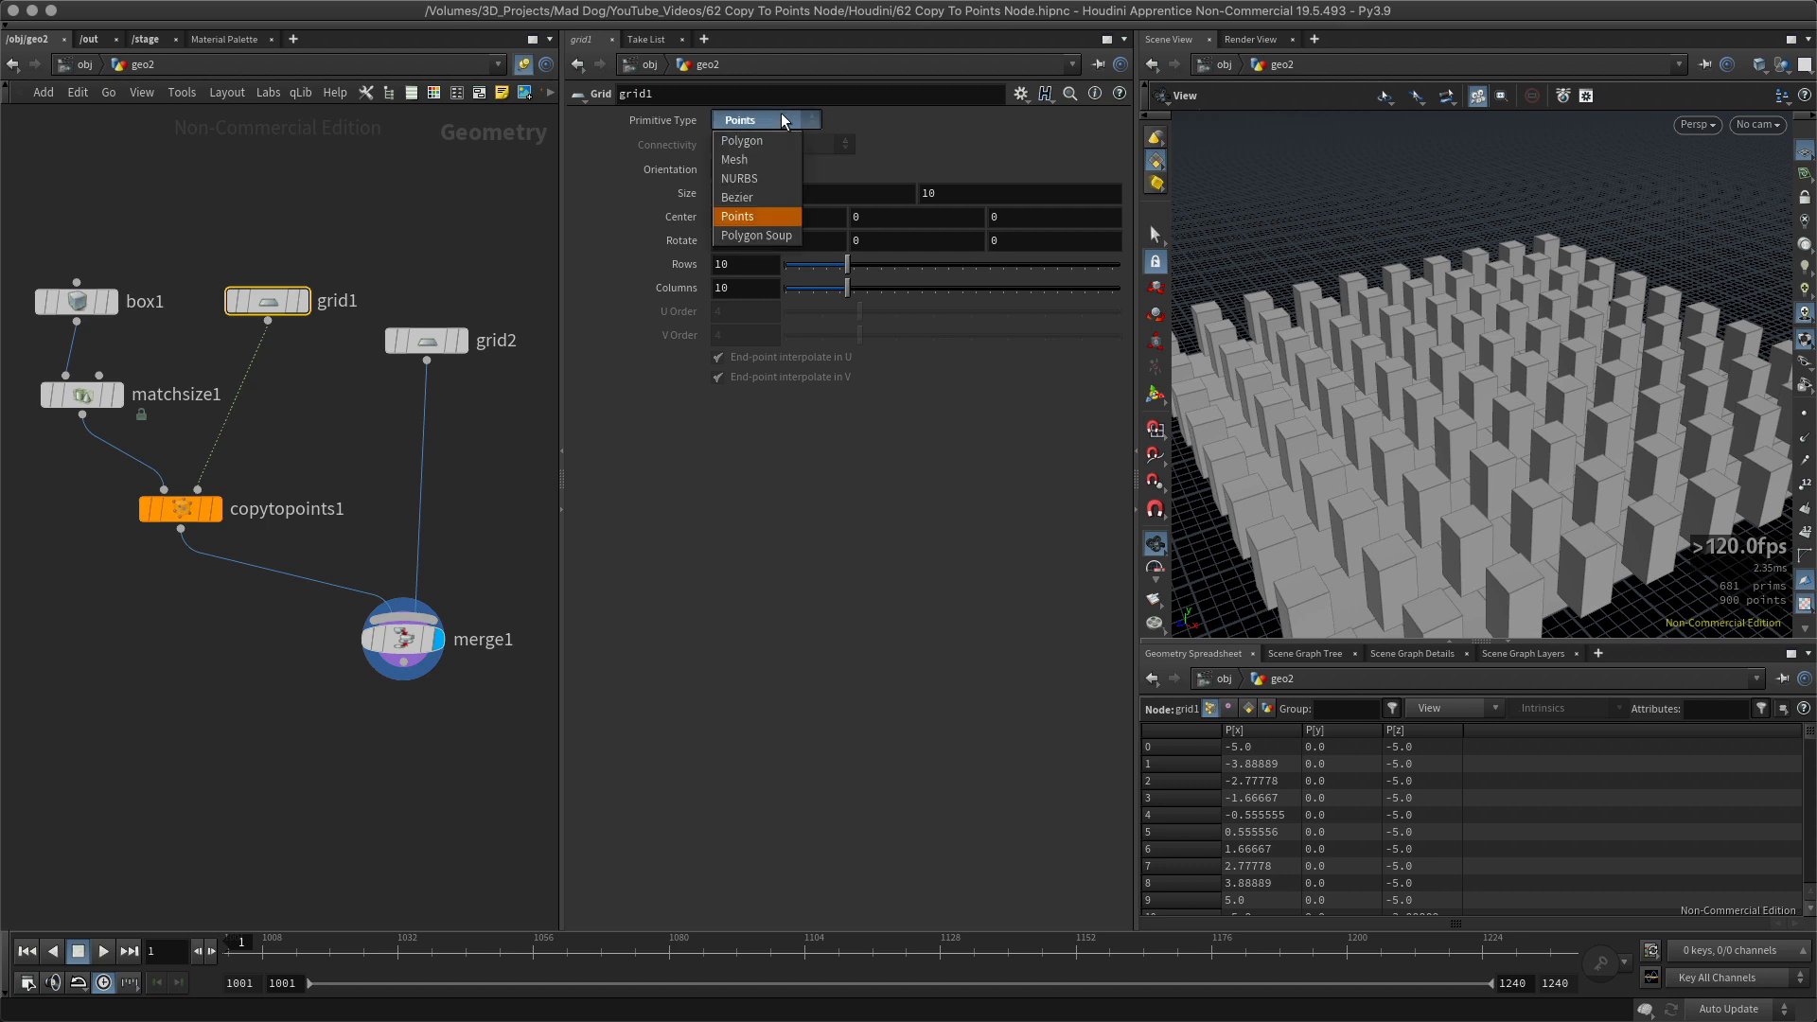
click(770, 141)
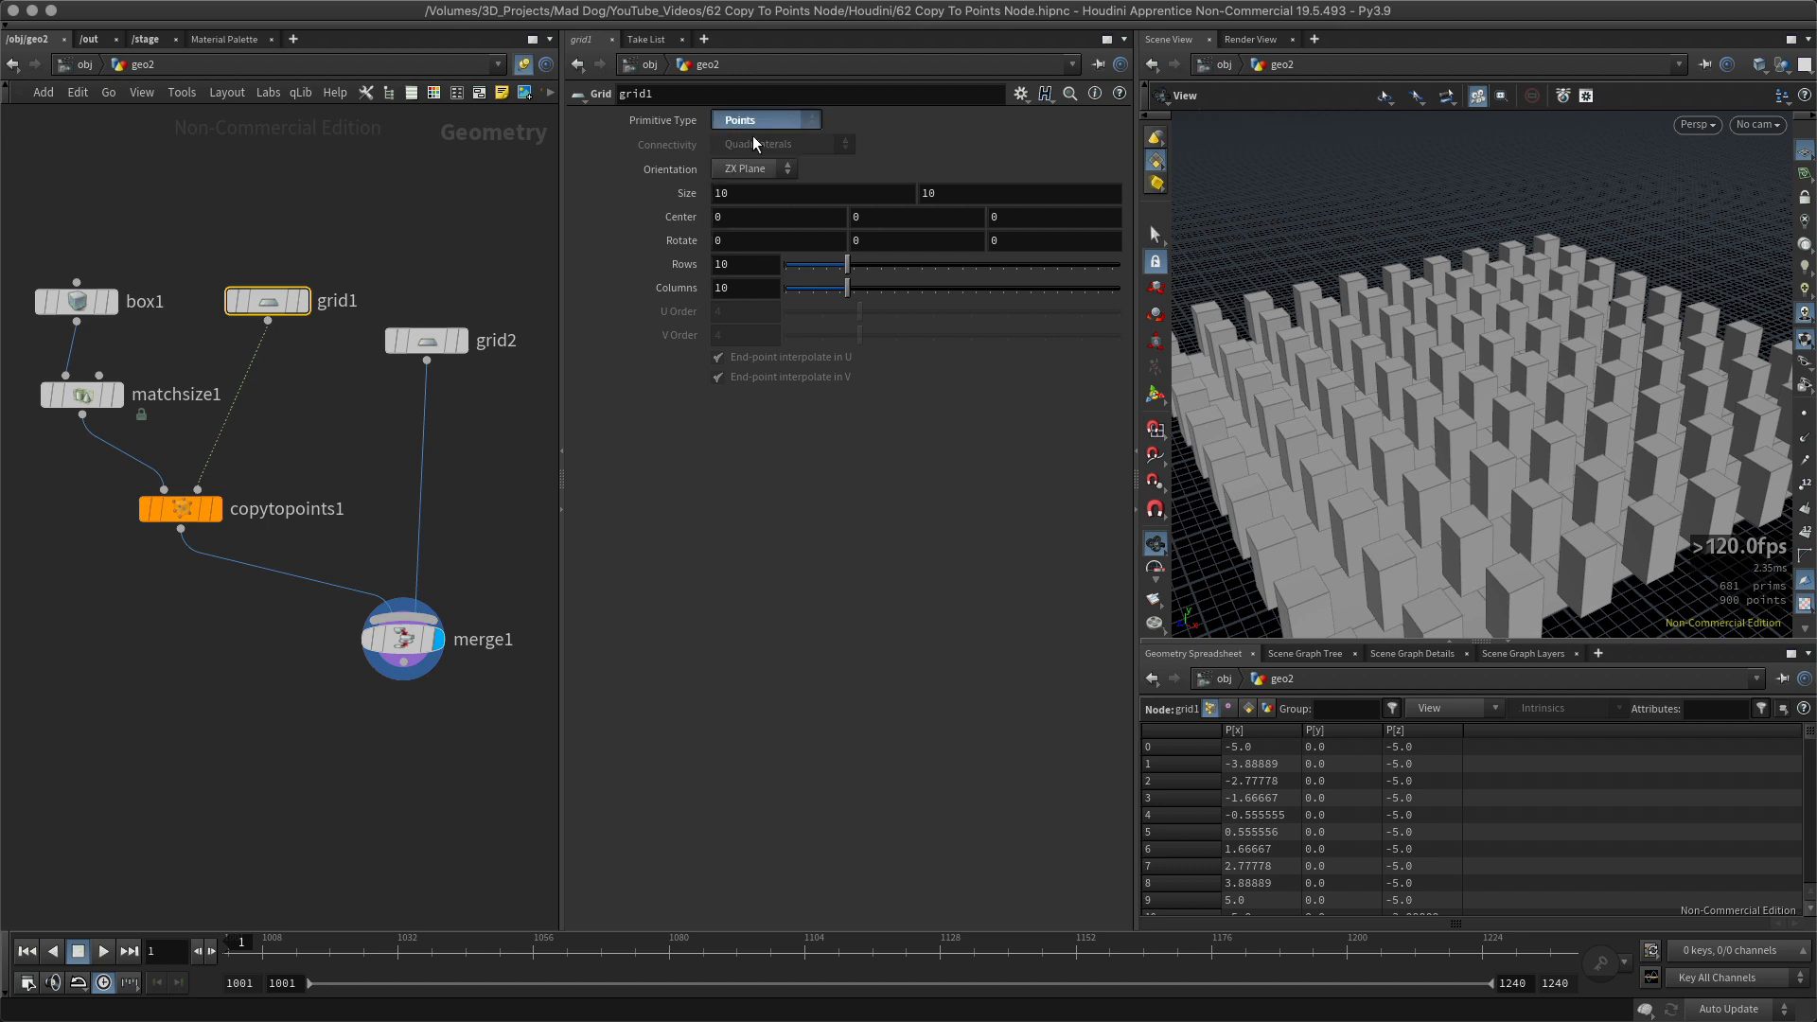
click(304, 301)
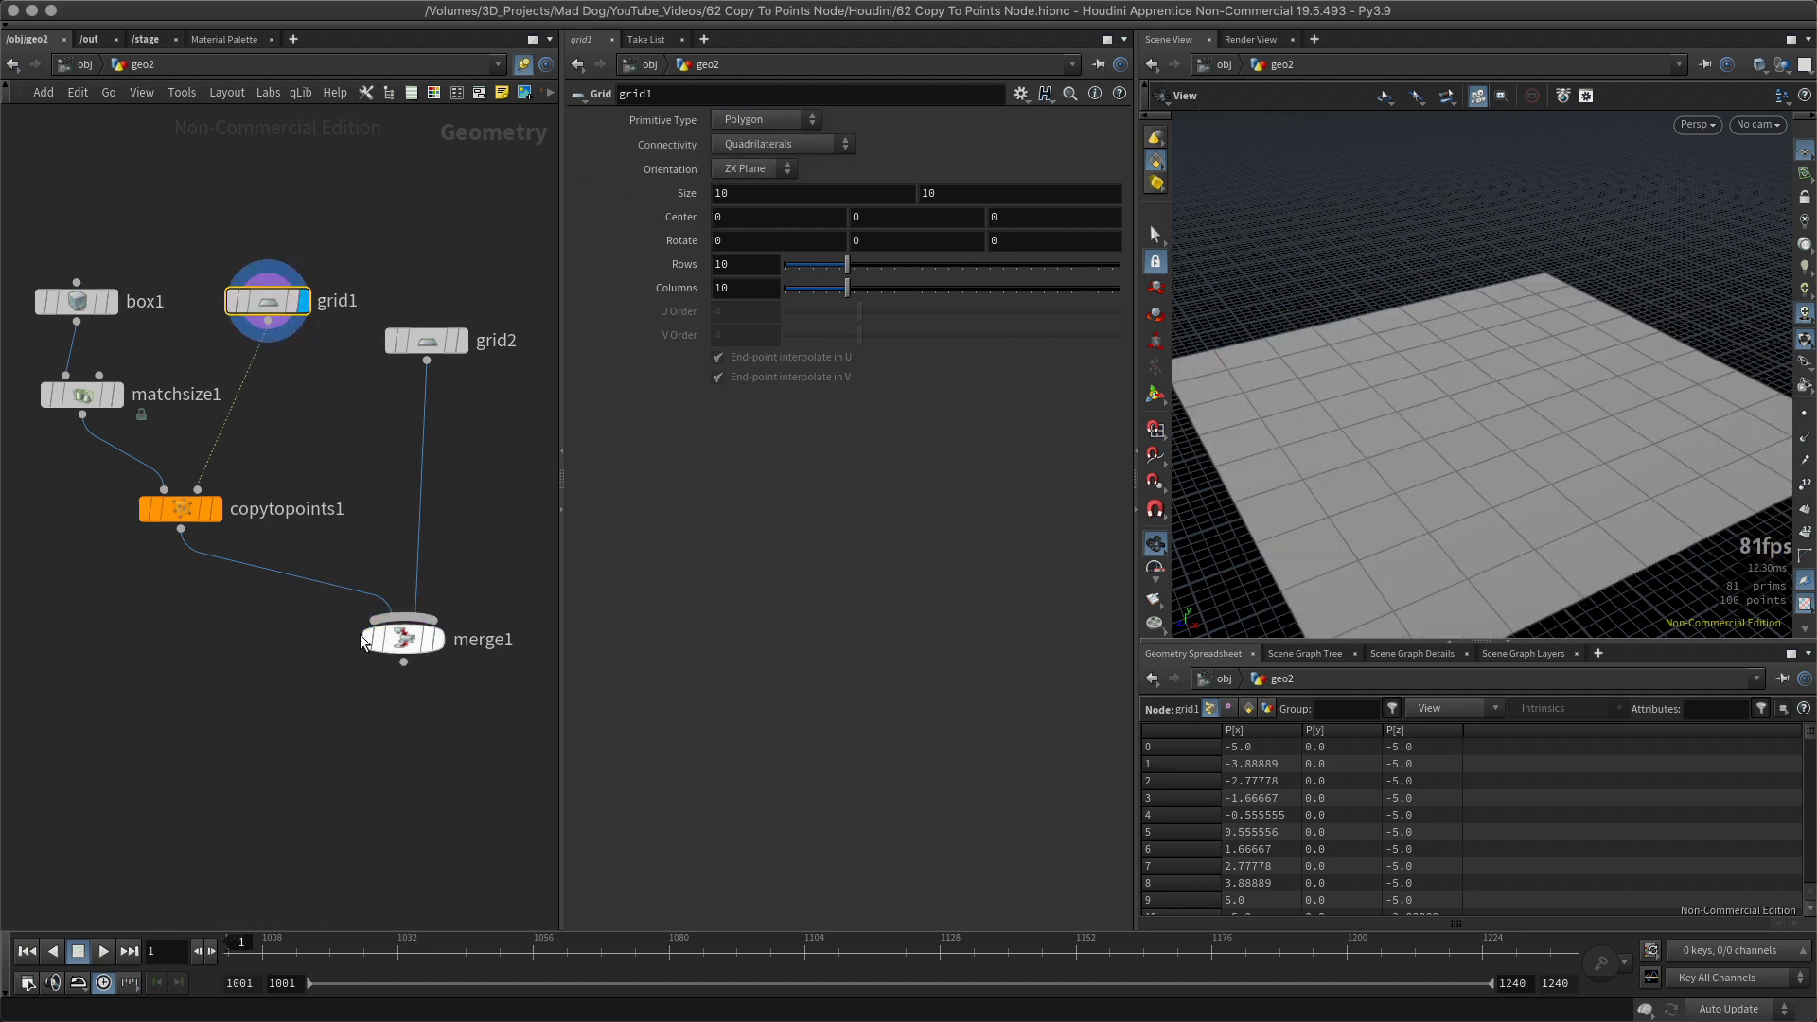
click(219, 509)
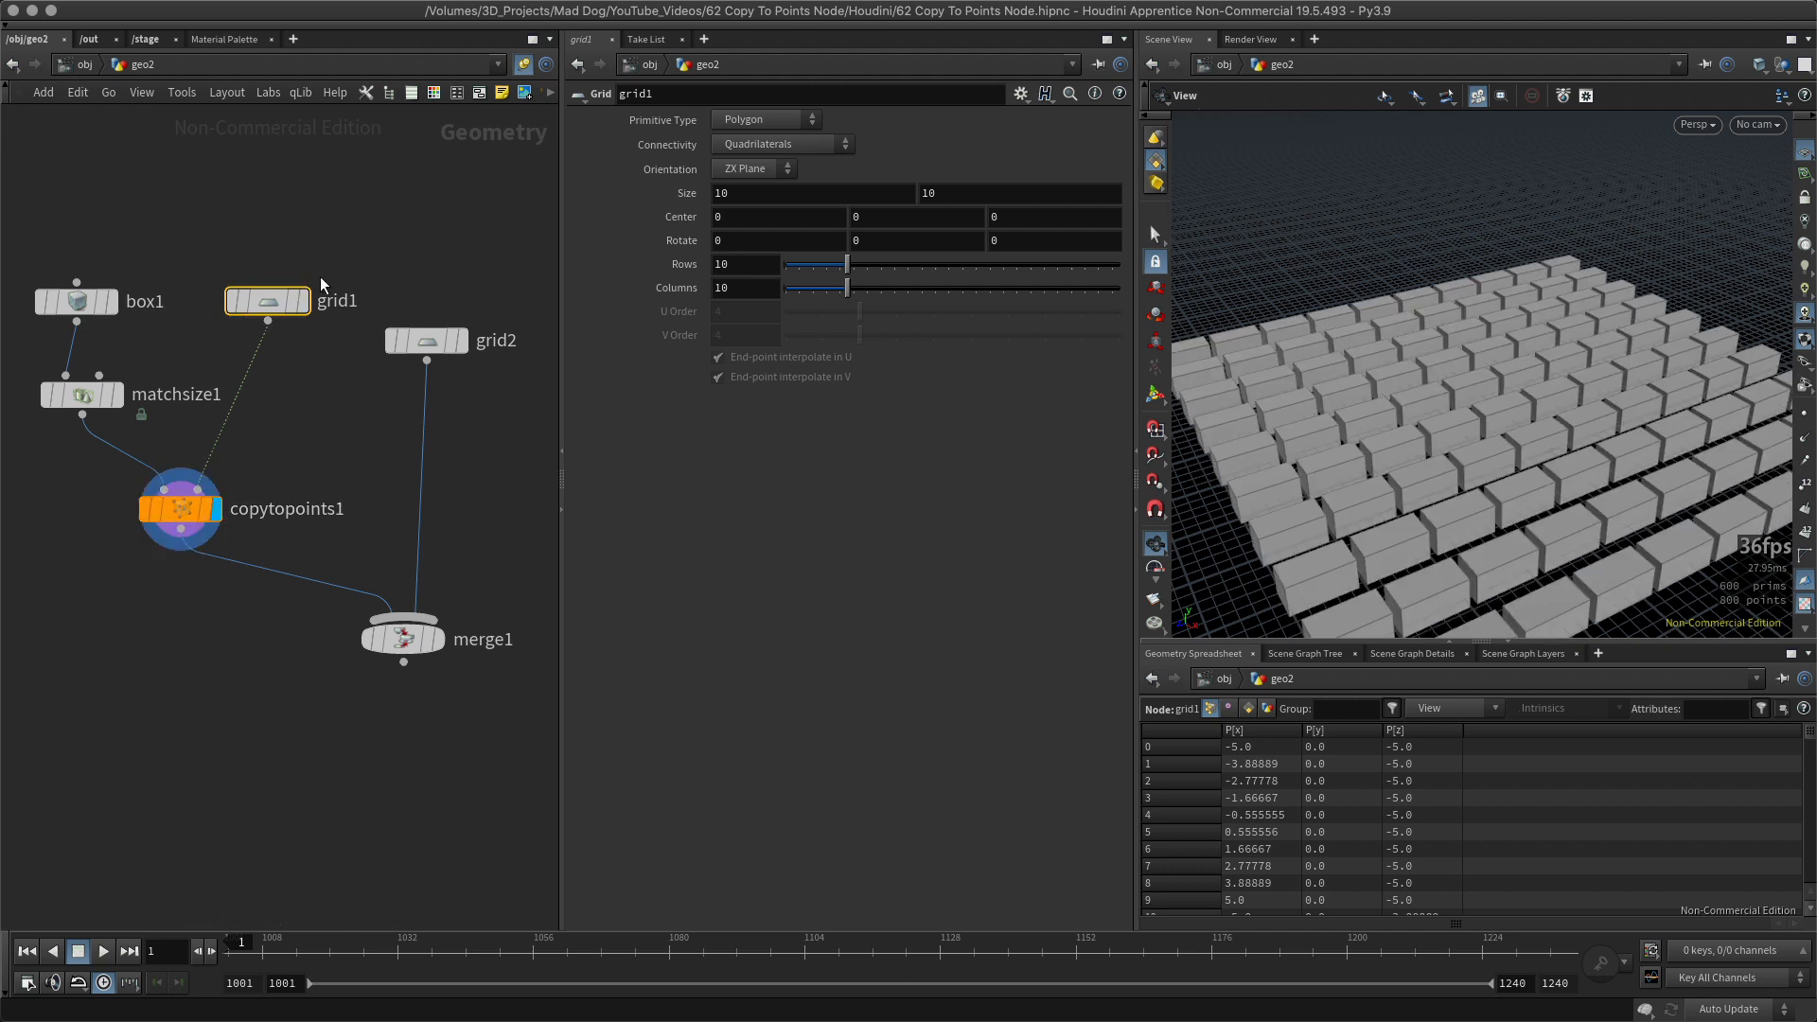
Display grid1 and set its Primitive Type back to Points.
click(302, 301)
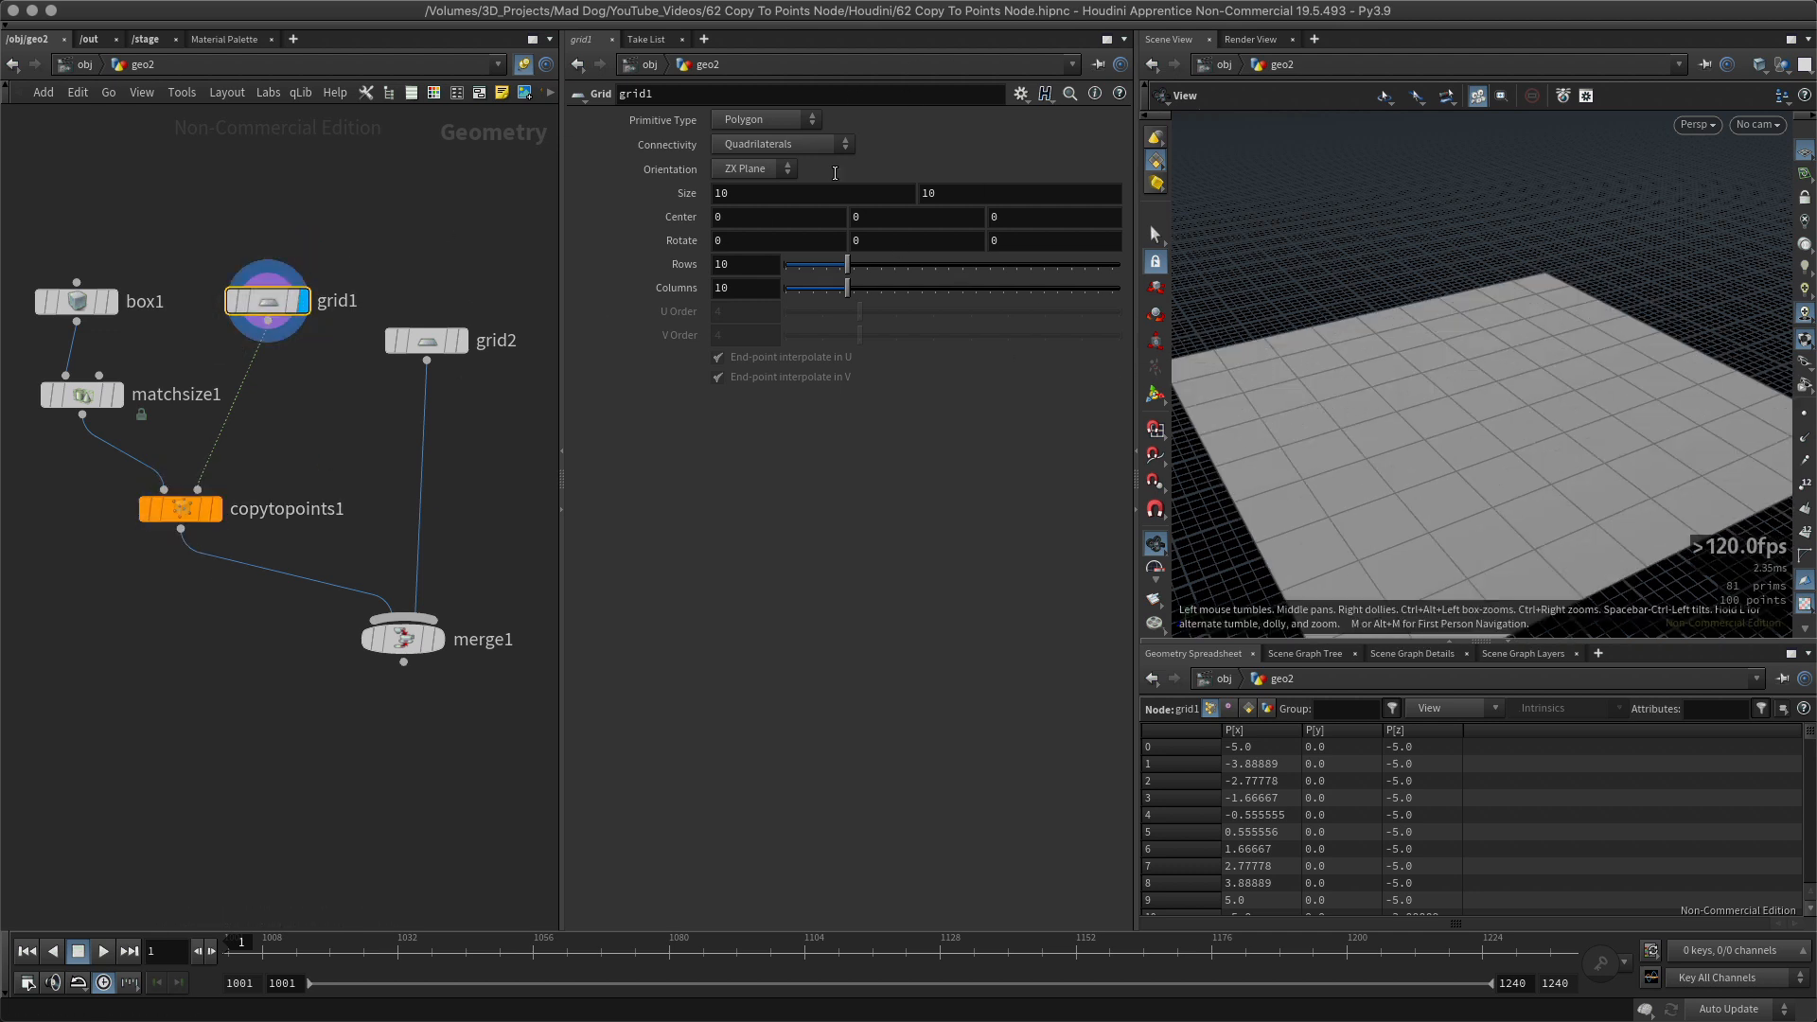
click(771, 120)
click(765, 217)
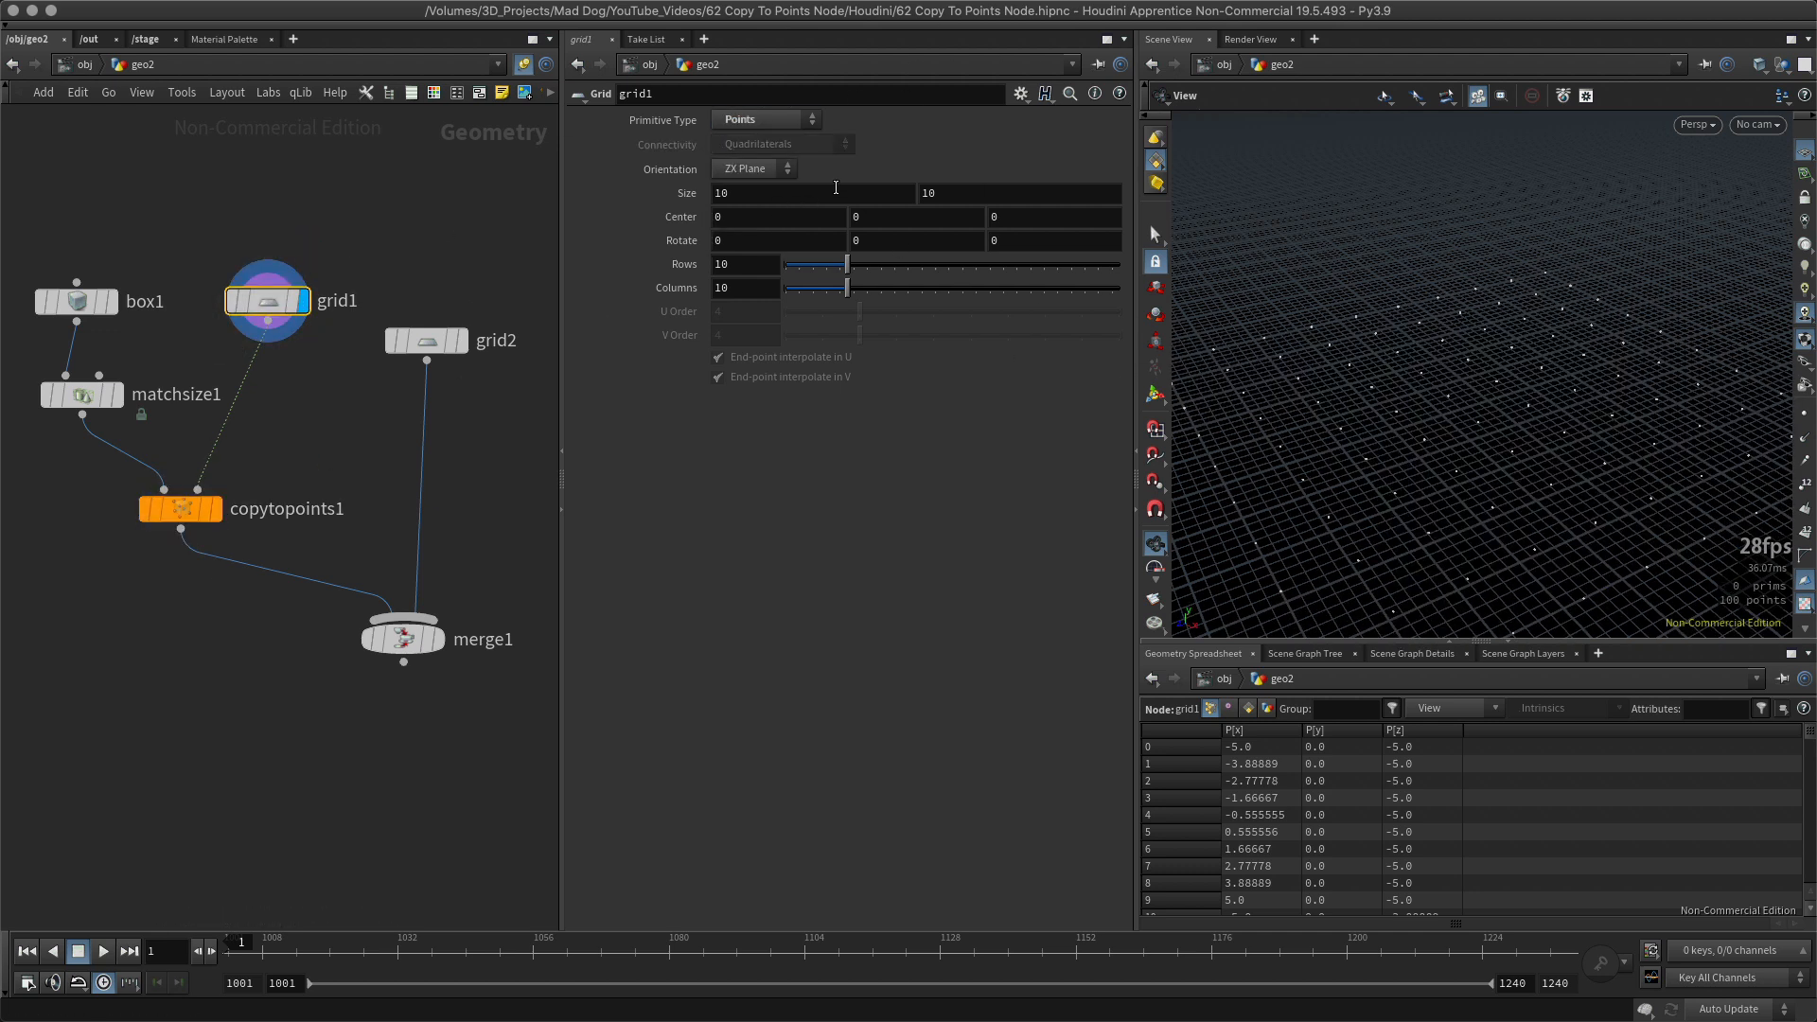
Switch grid1's Primitive Type to Polygon again and examine the orientation of the boxes copied by copytopoints1.
click(760, 120)
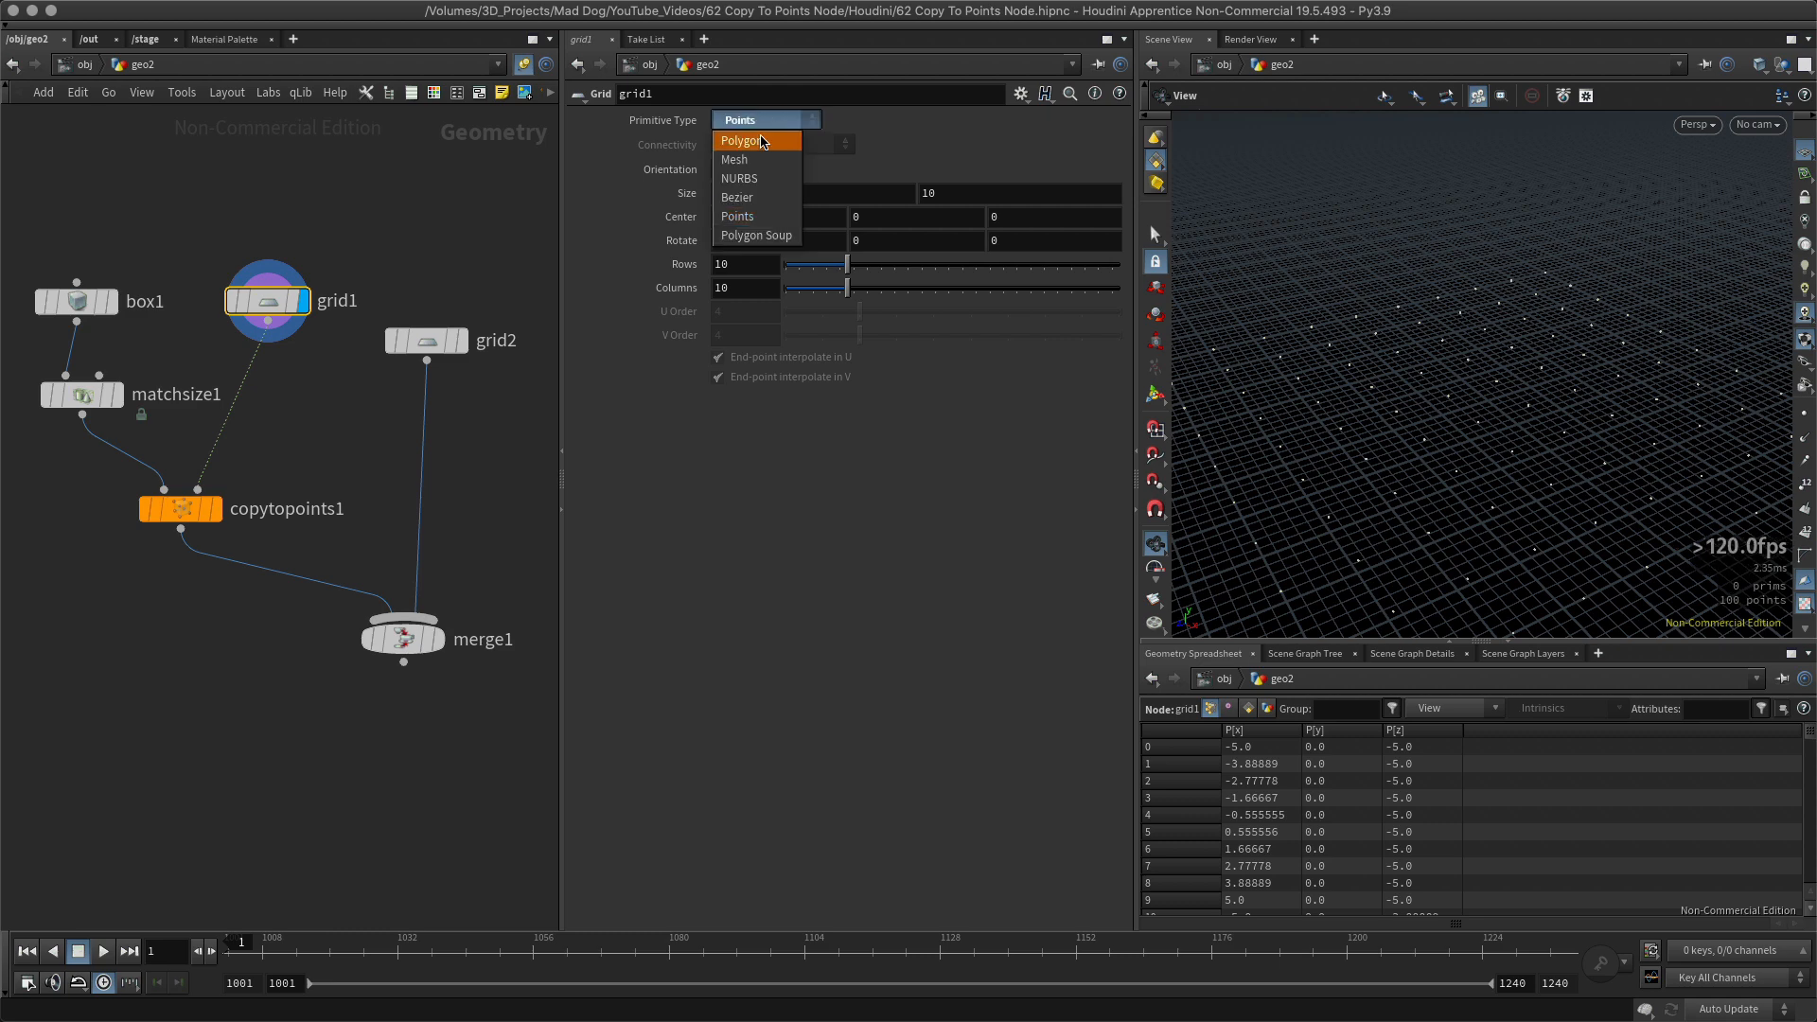
click(748, 141)
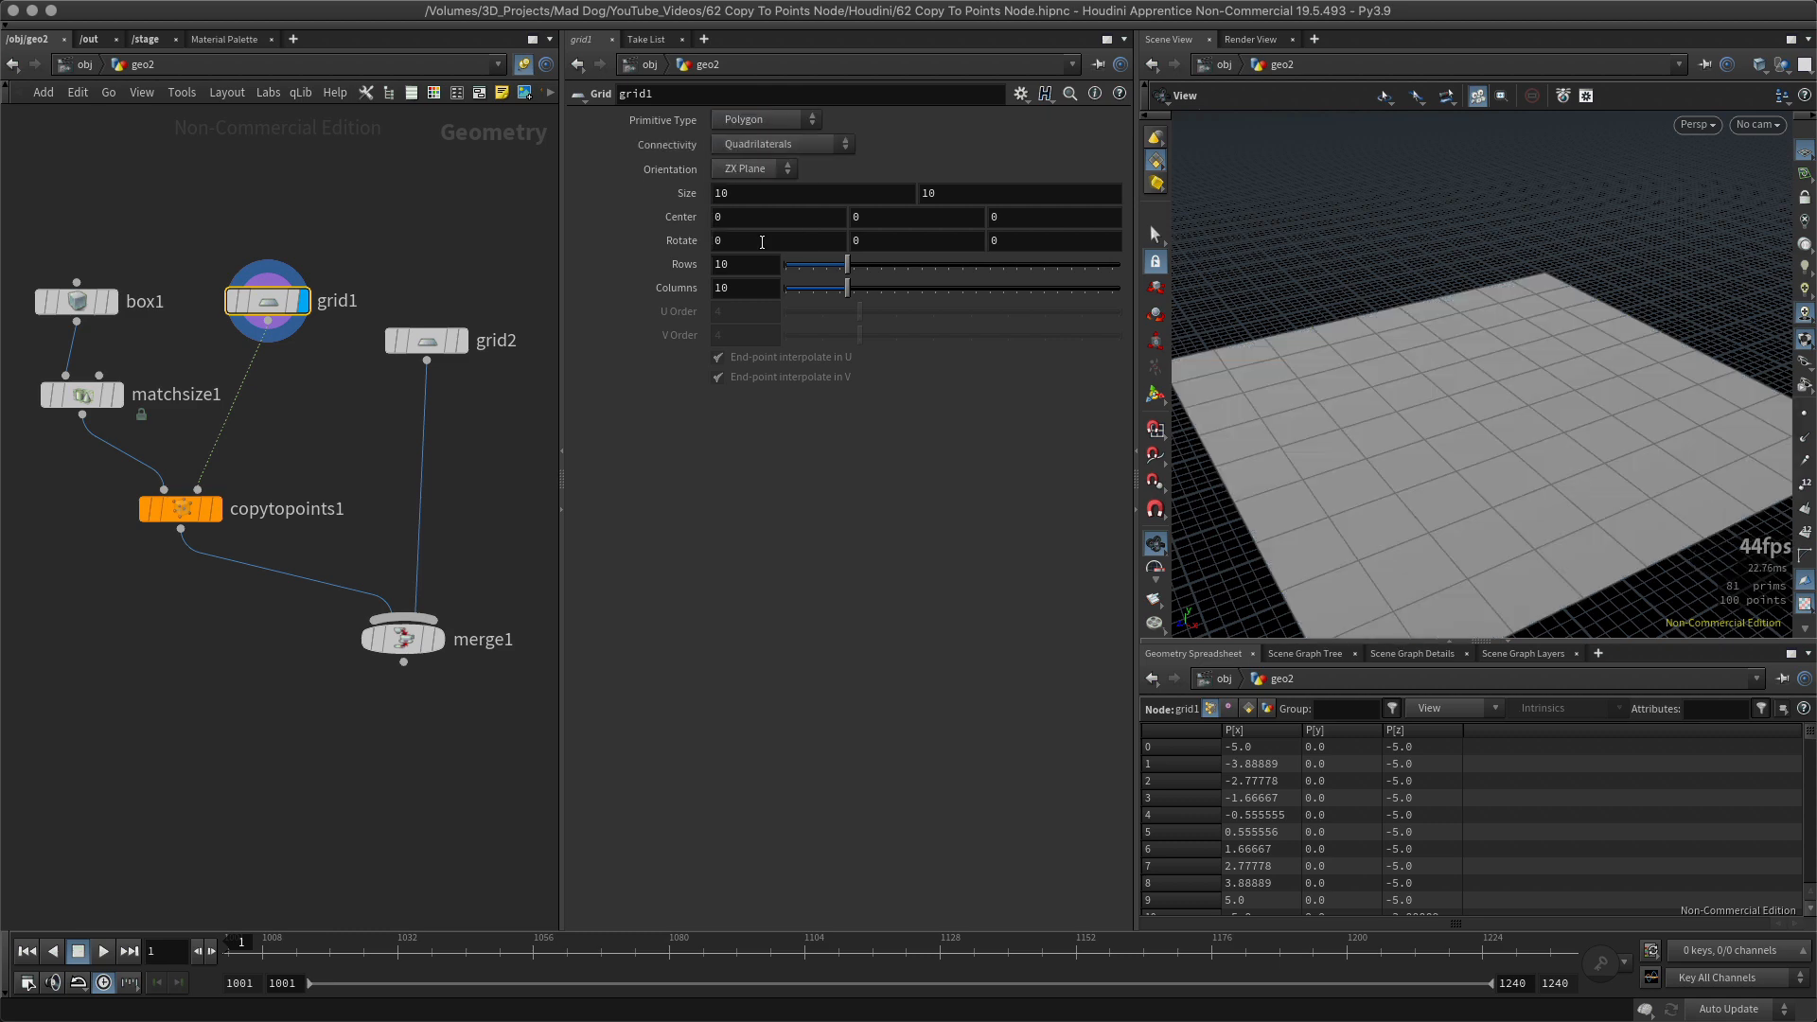
click(218, 509)
drag(1378, 447, 1442, 389)
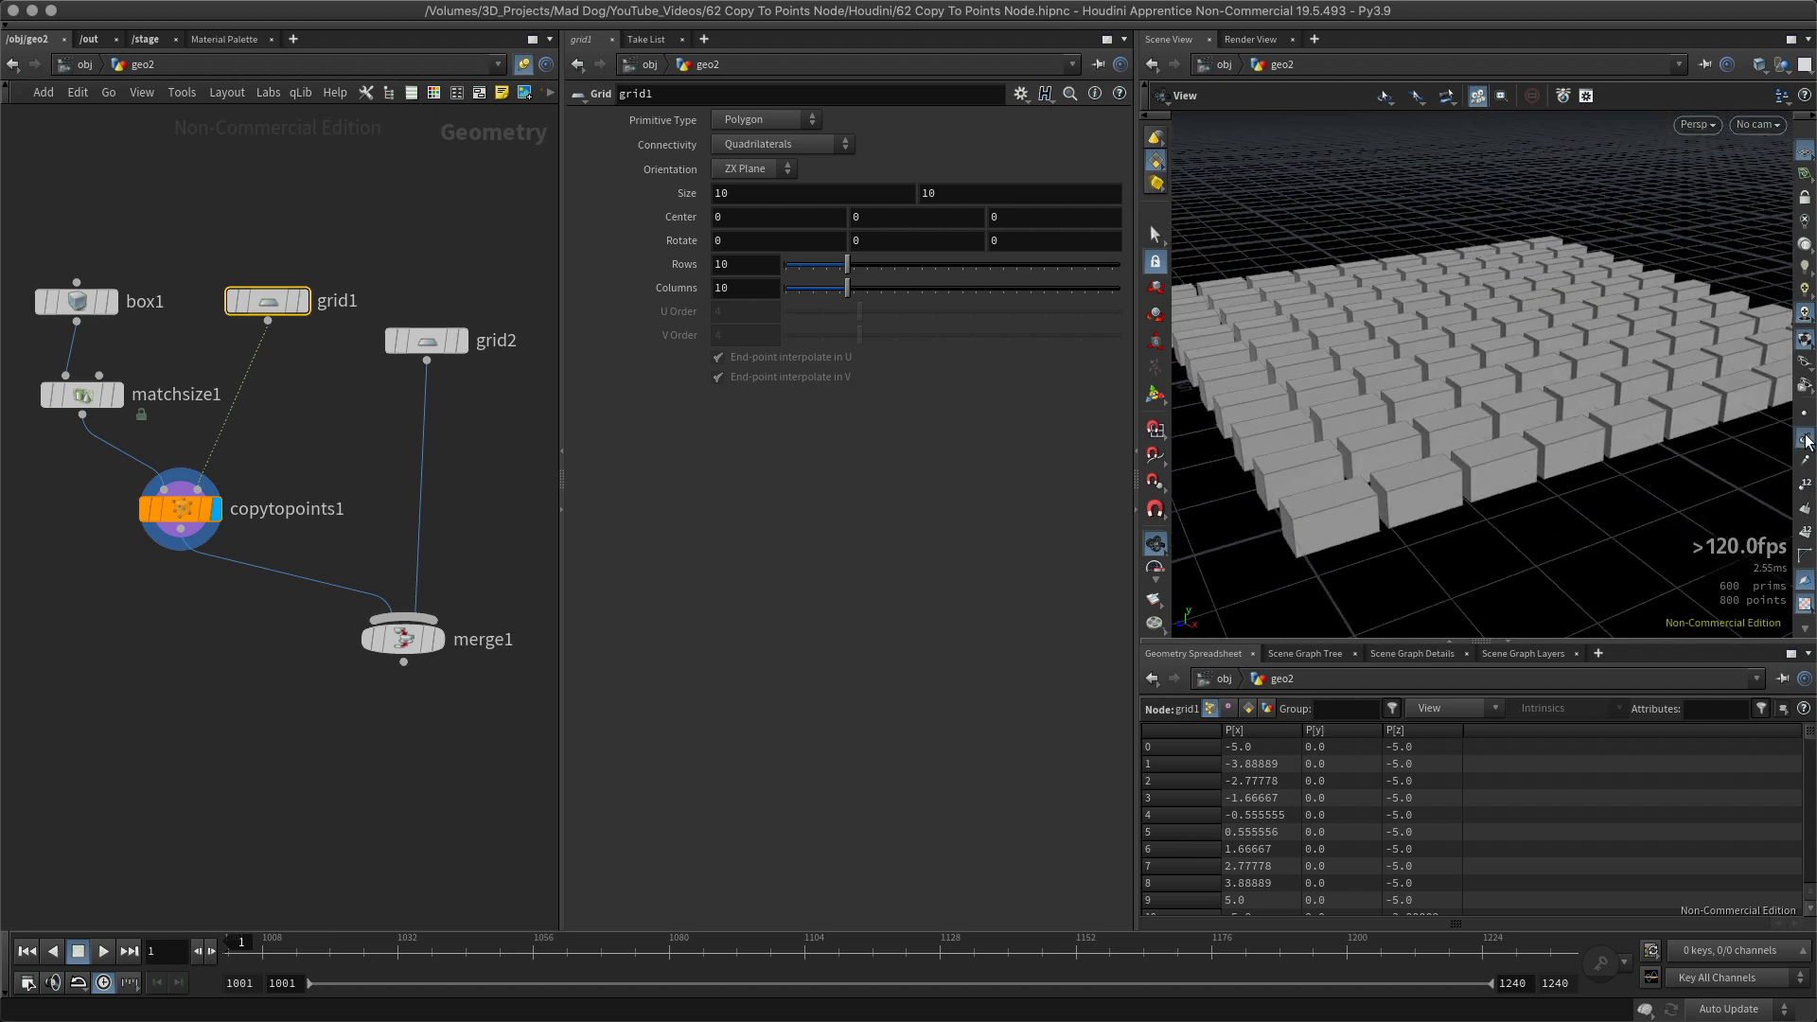
Turn on point normals and compare them on grid1 and the Copy to Points result, then open the copytopoints1 parameters.
click(1806, 439)
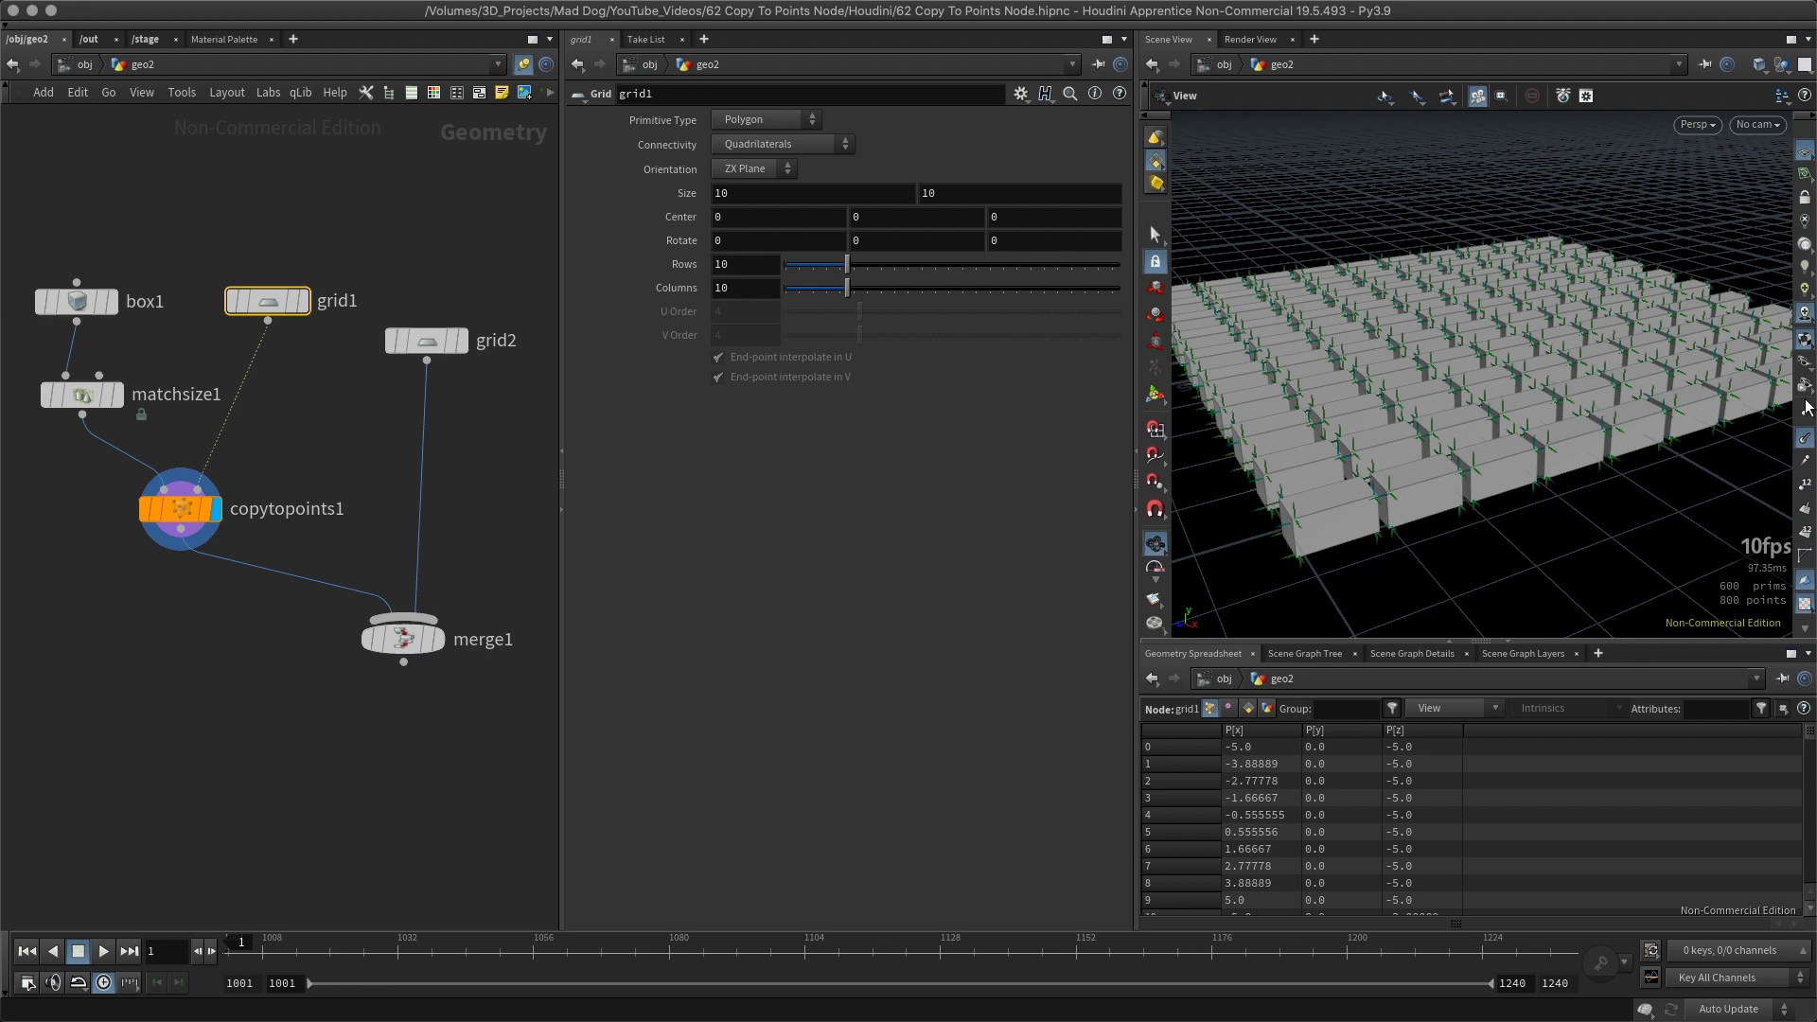
click(306, 301)
drag(1353, 484, 1396, 440)
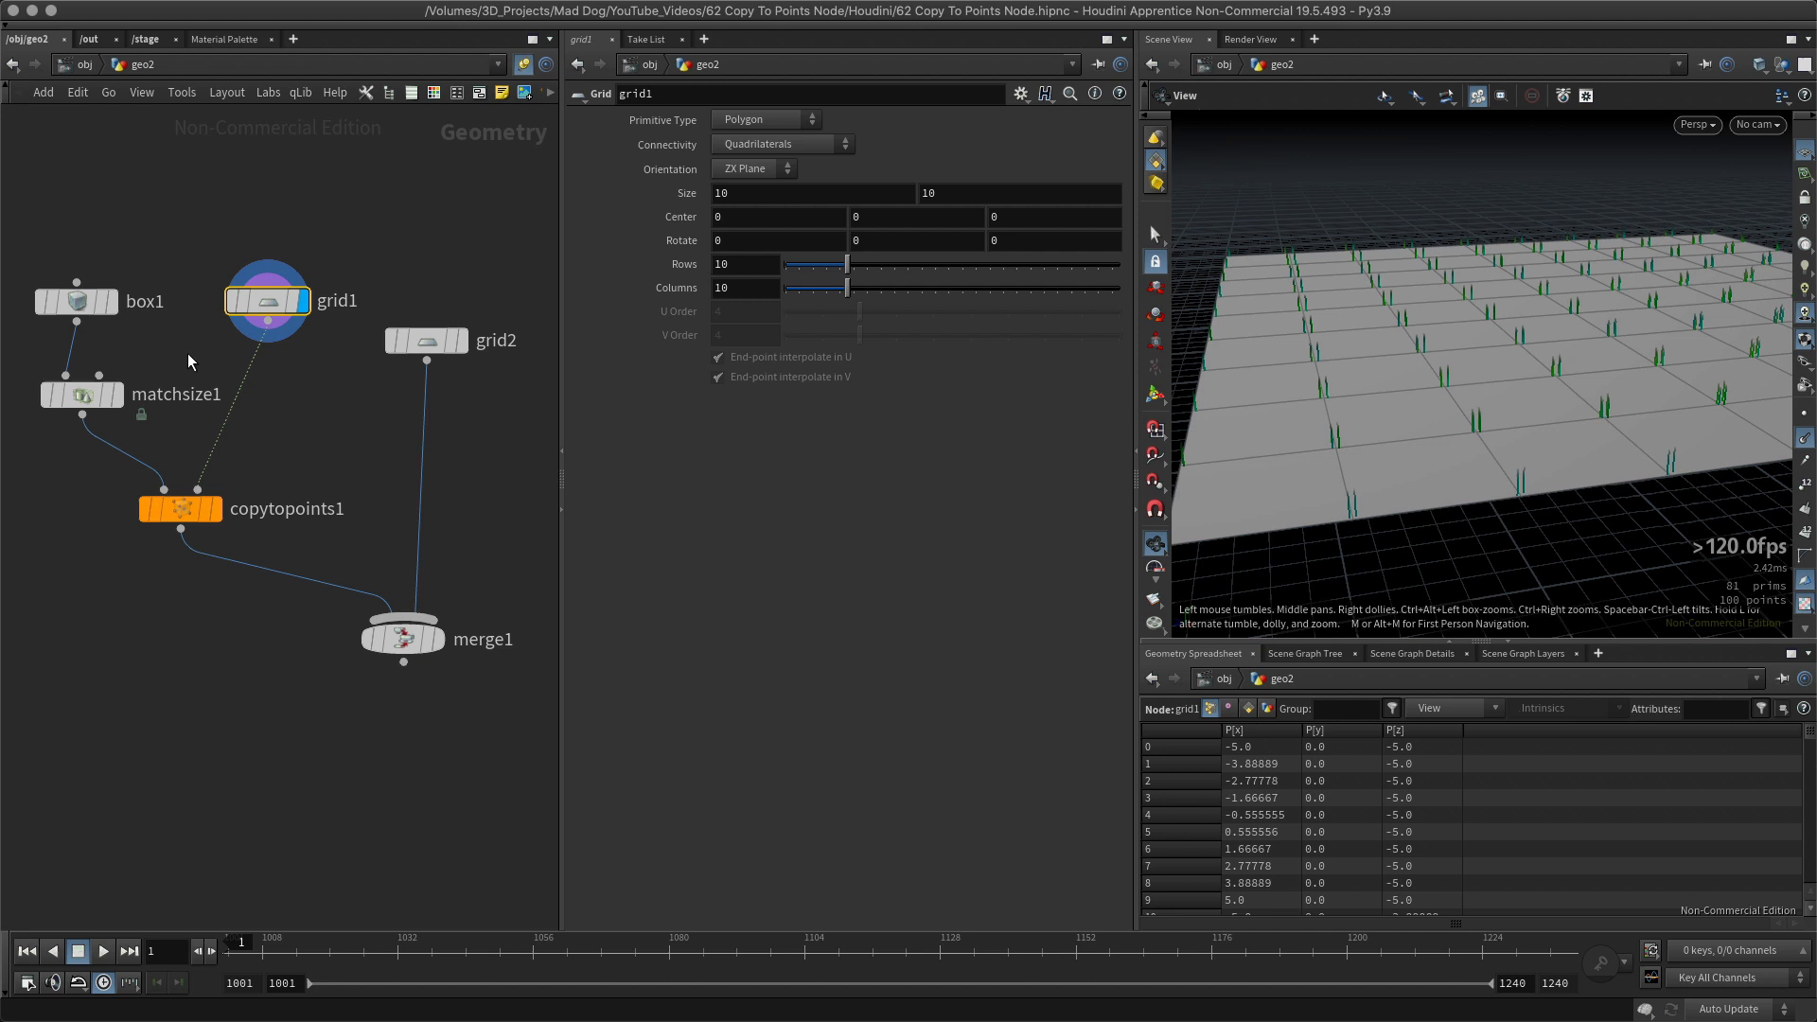
click(216, 510)
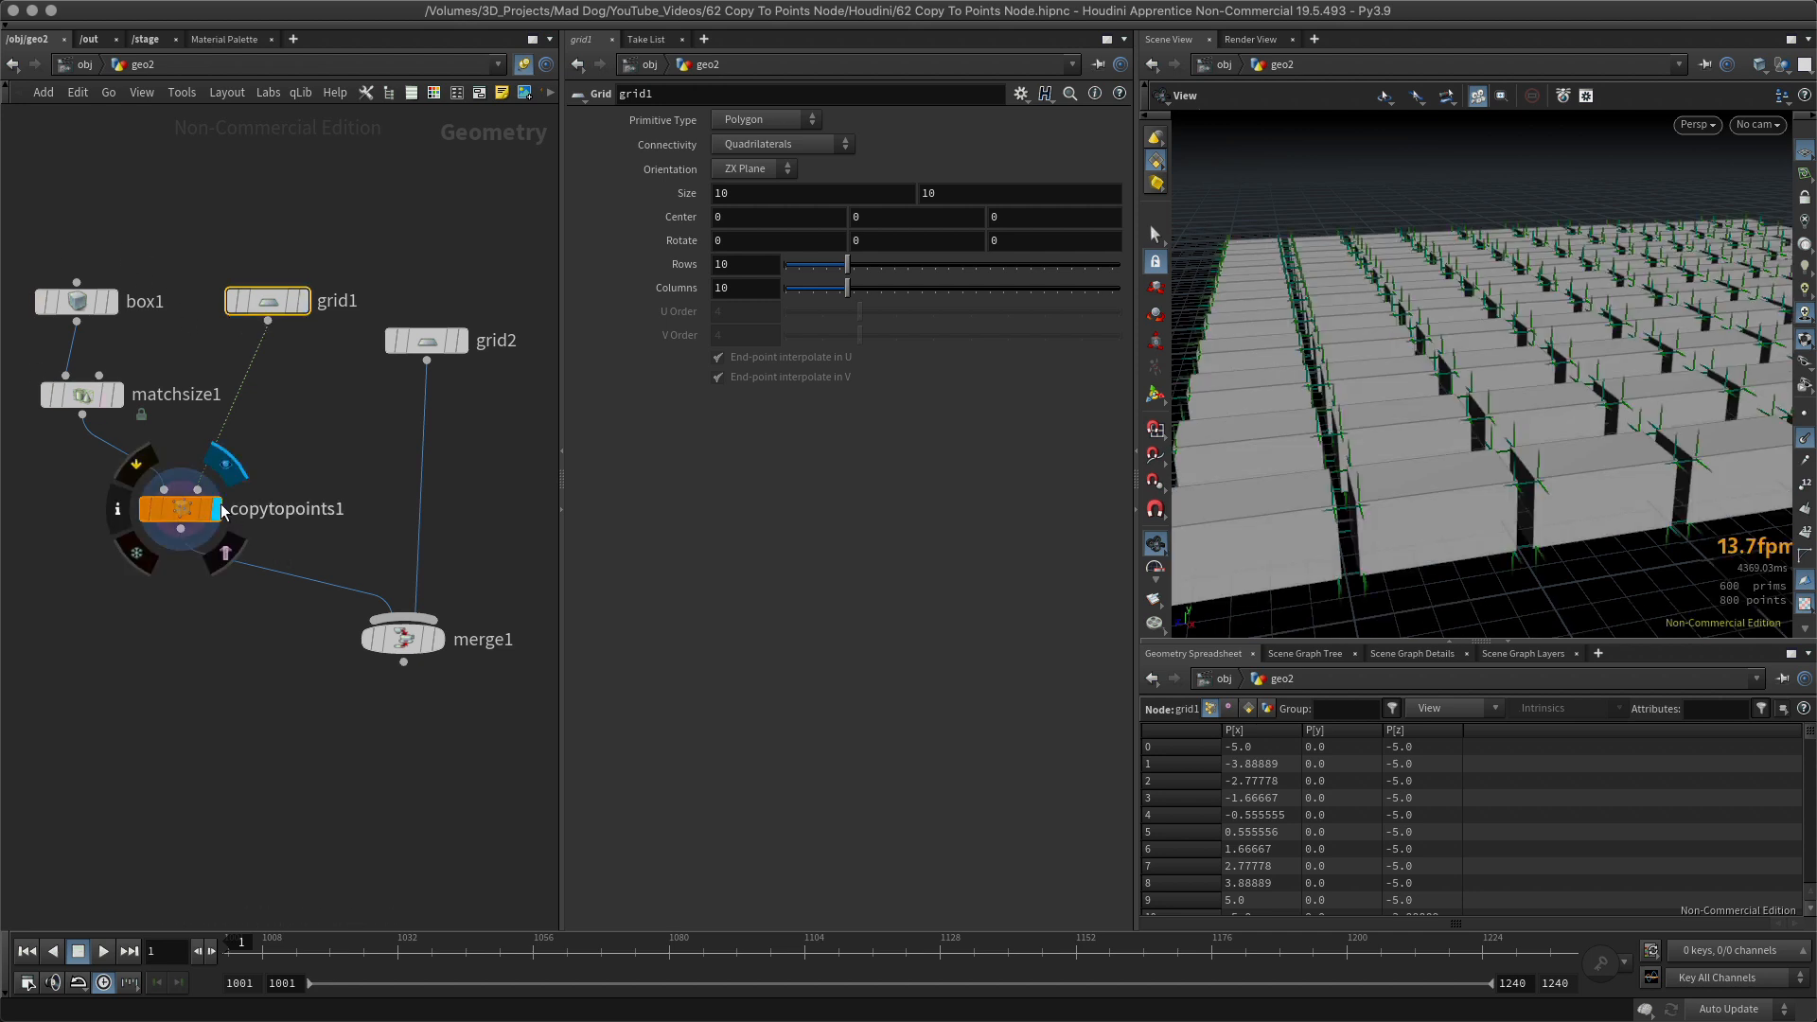
click(178, 510)
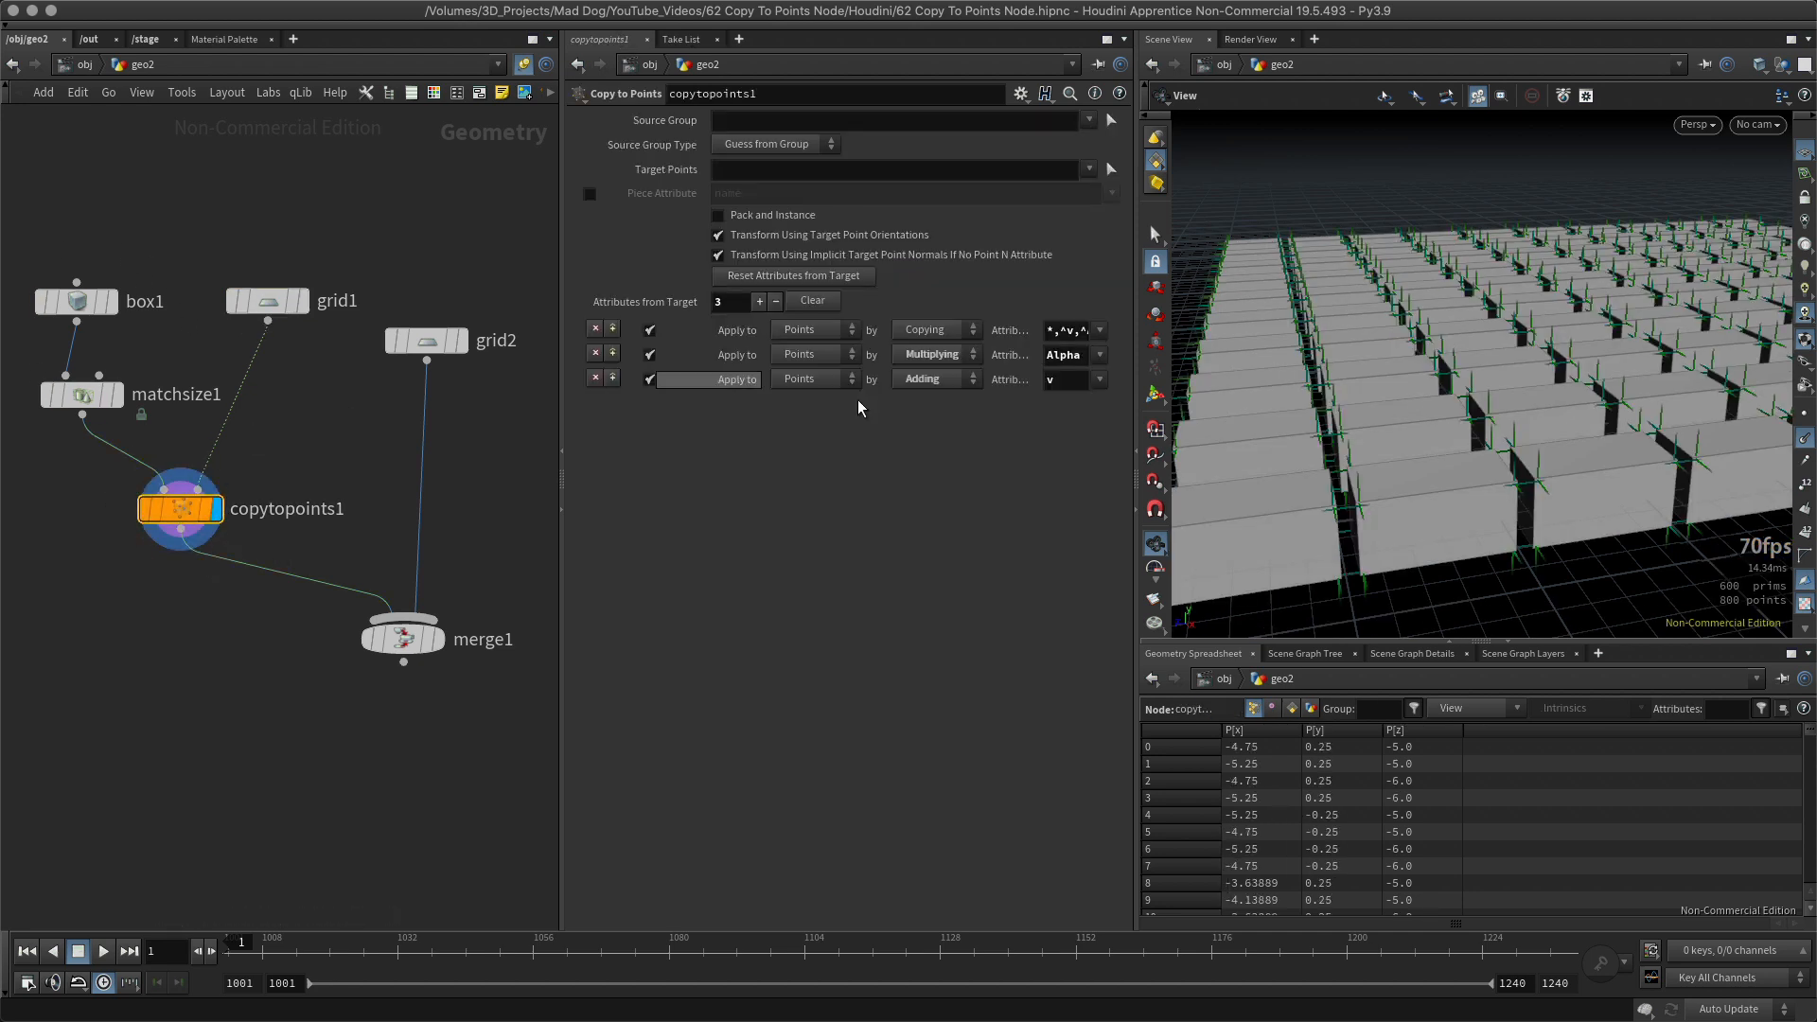
Set grid1's Primitive Type to Points, check the copied boxes, and turn off the point normals display.
click(268, 301)
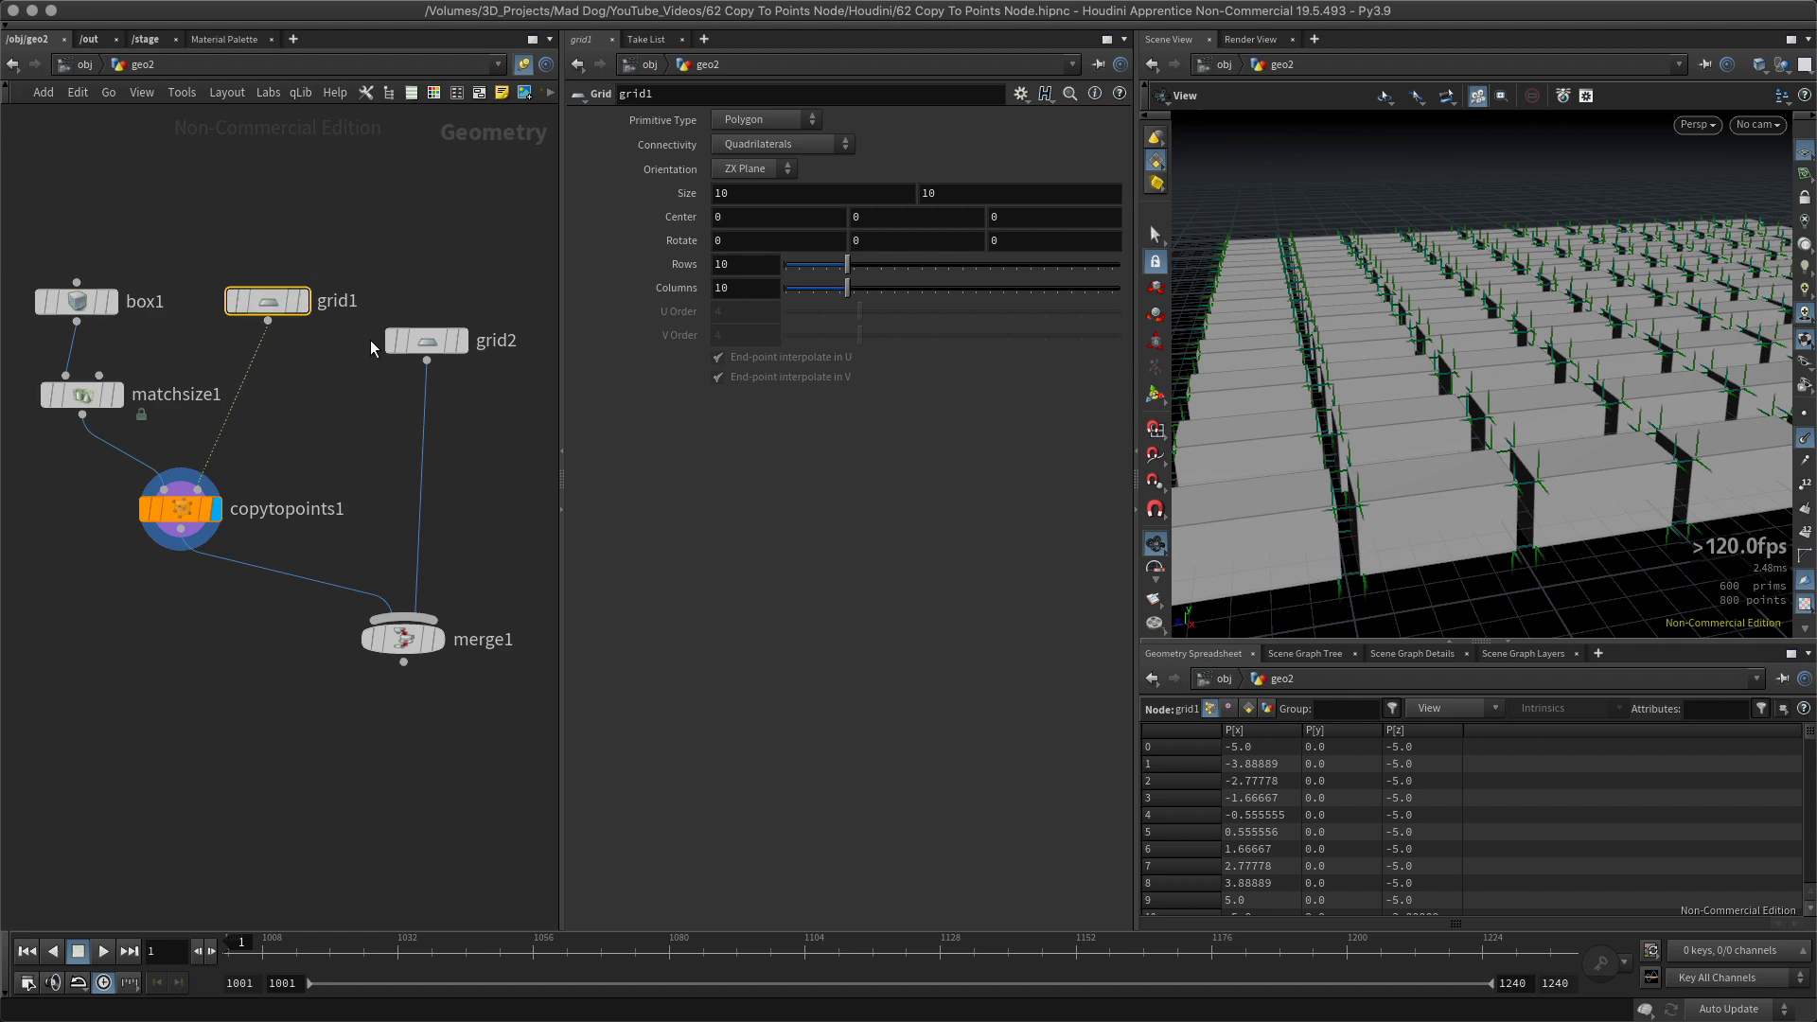
click(773, 119)
click(748, 216)
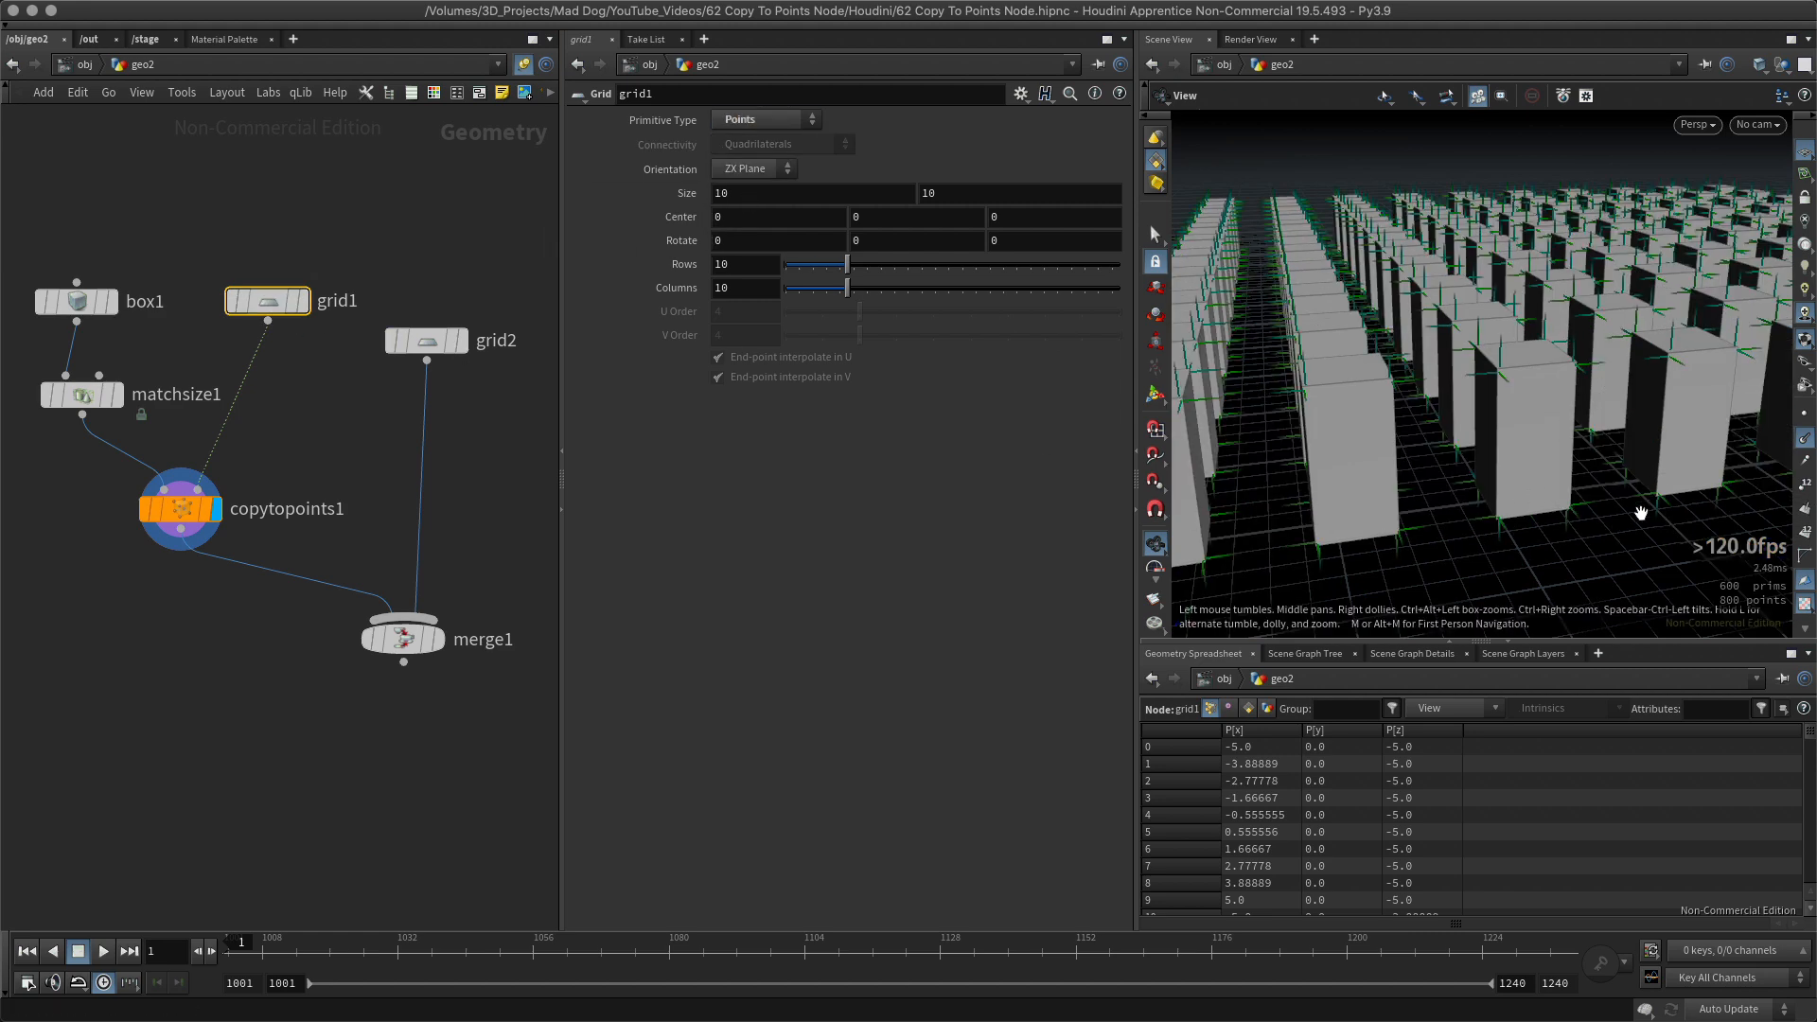
drag(1590, 412, 1451, 454)
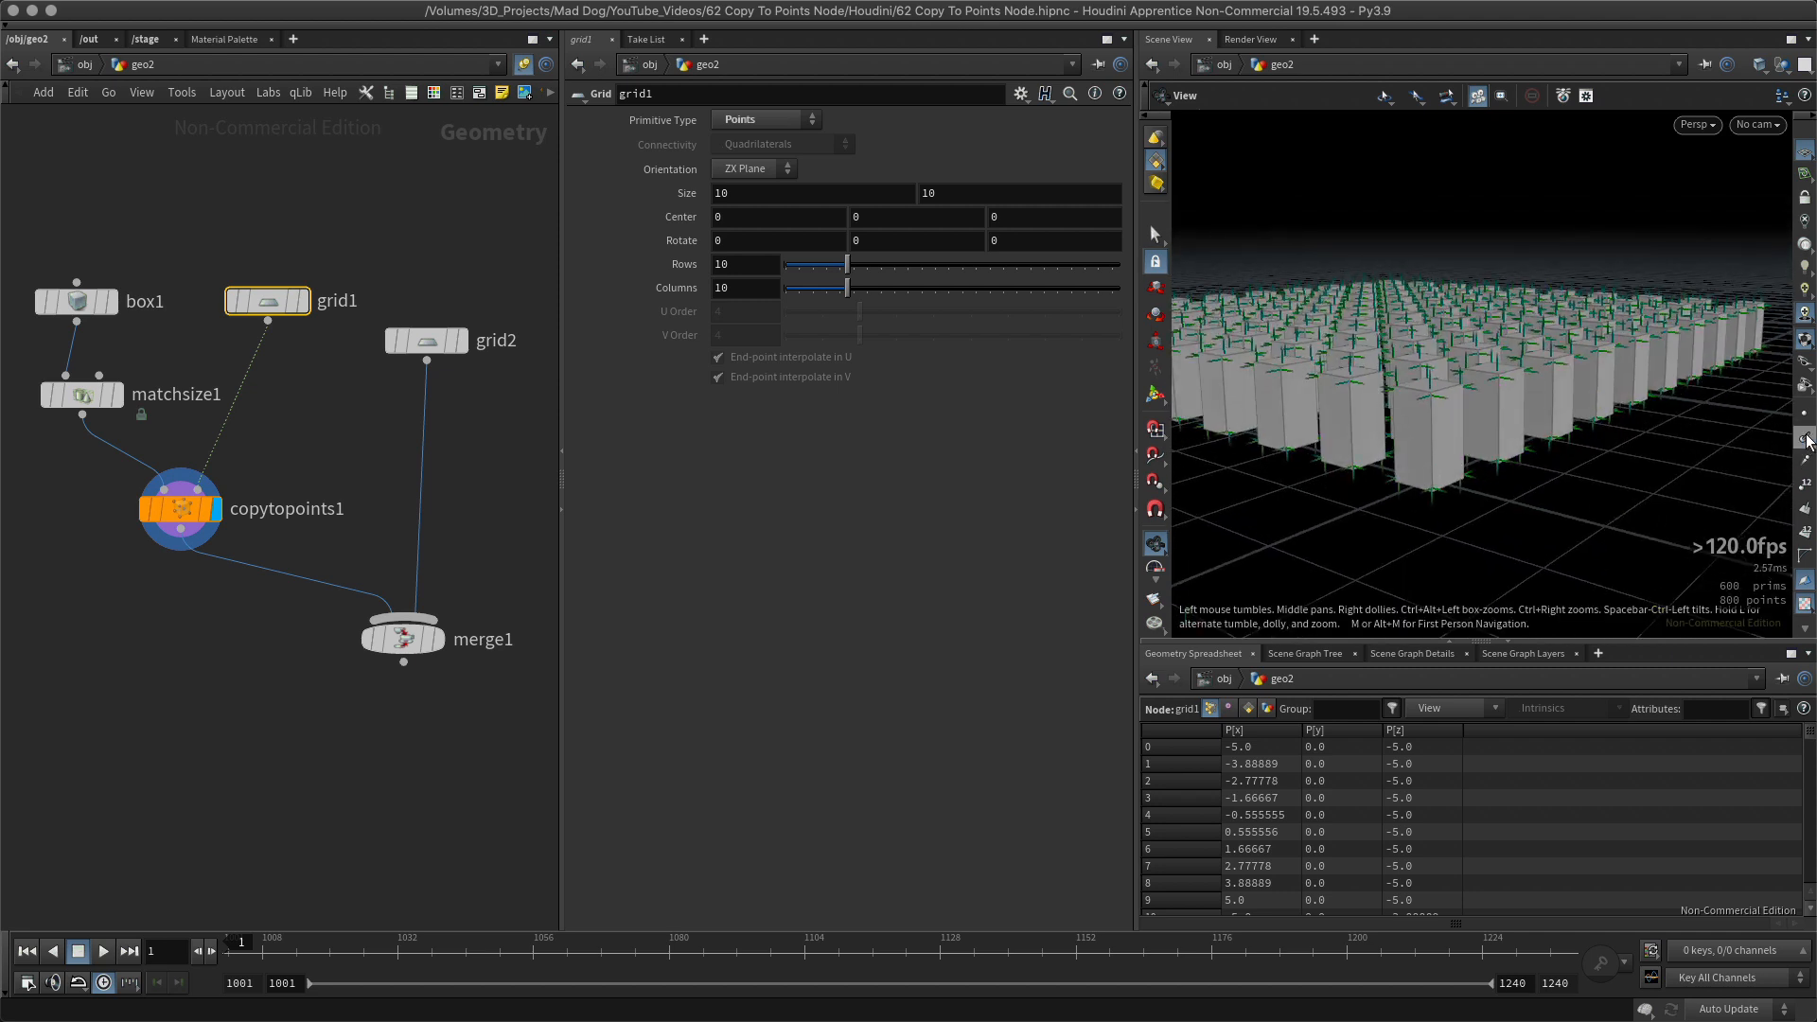
click(1804, 439)
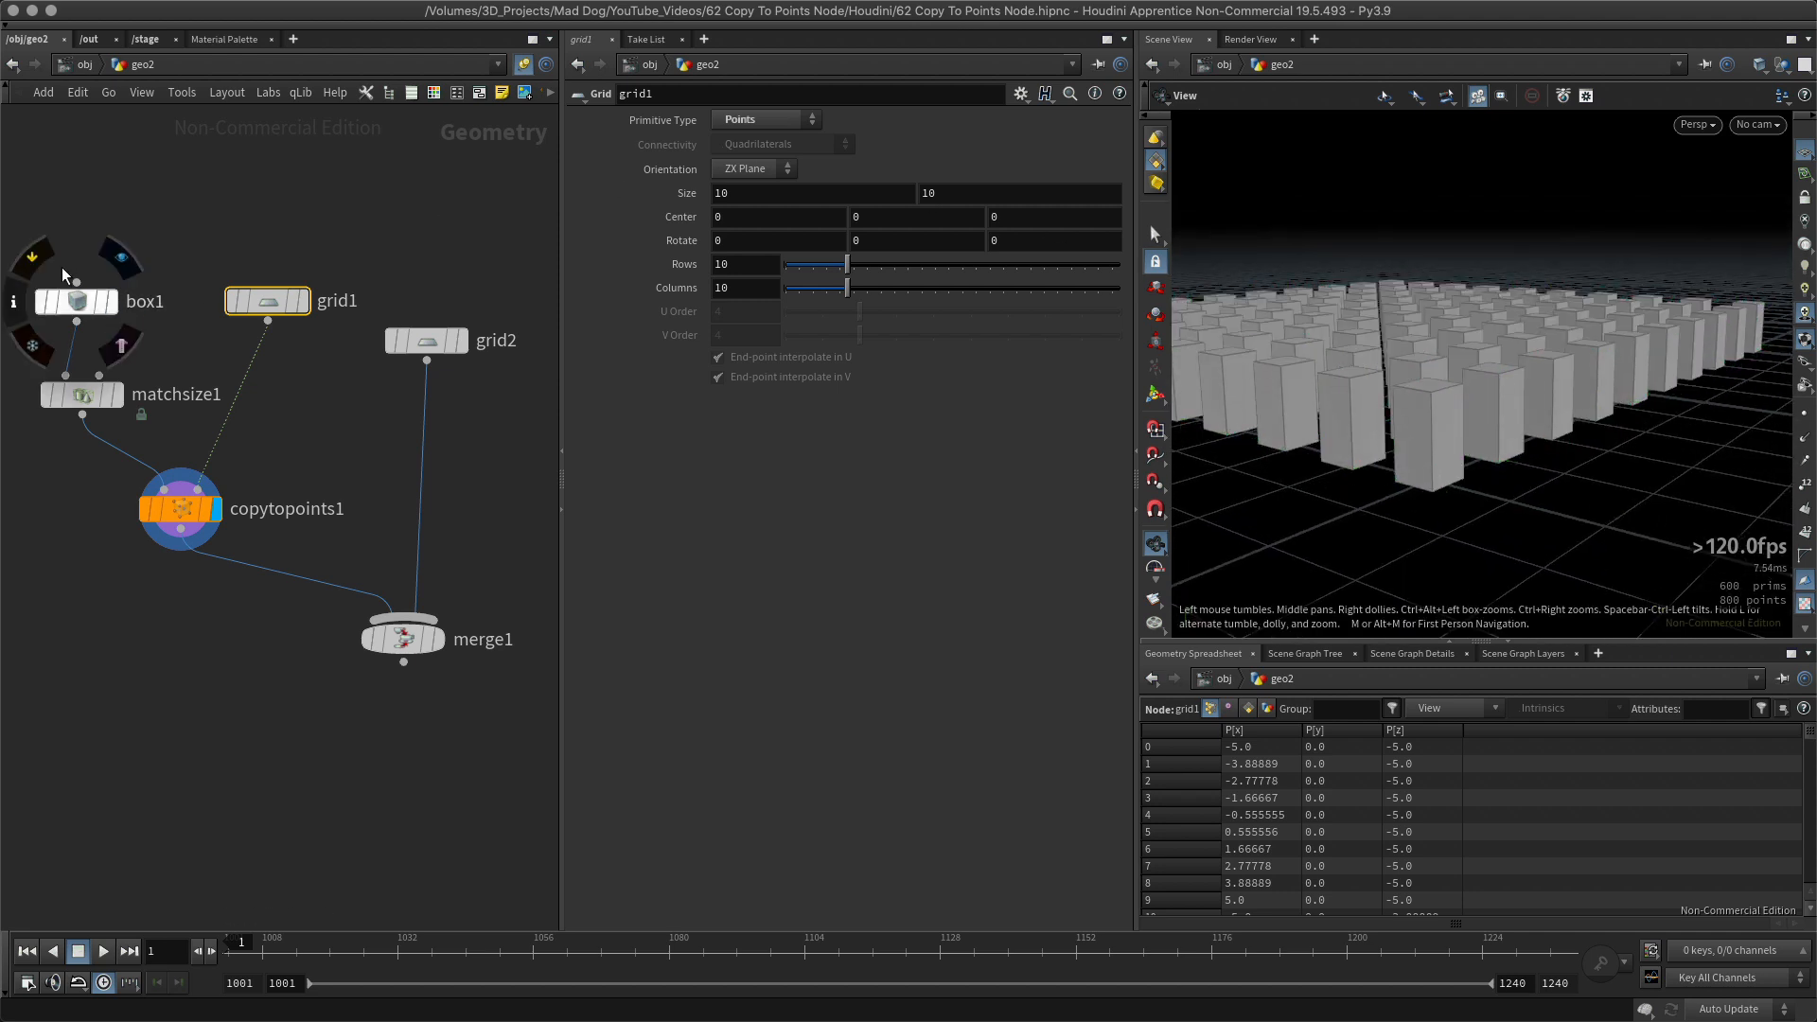
Move grid1, box1 and matchsize1 farther up to leave more room above copytopoints1.
drag(264, 304, 272, 293)
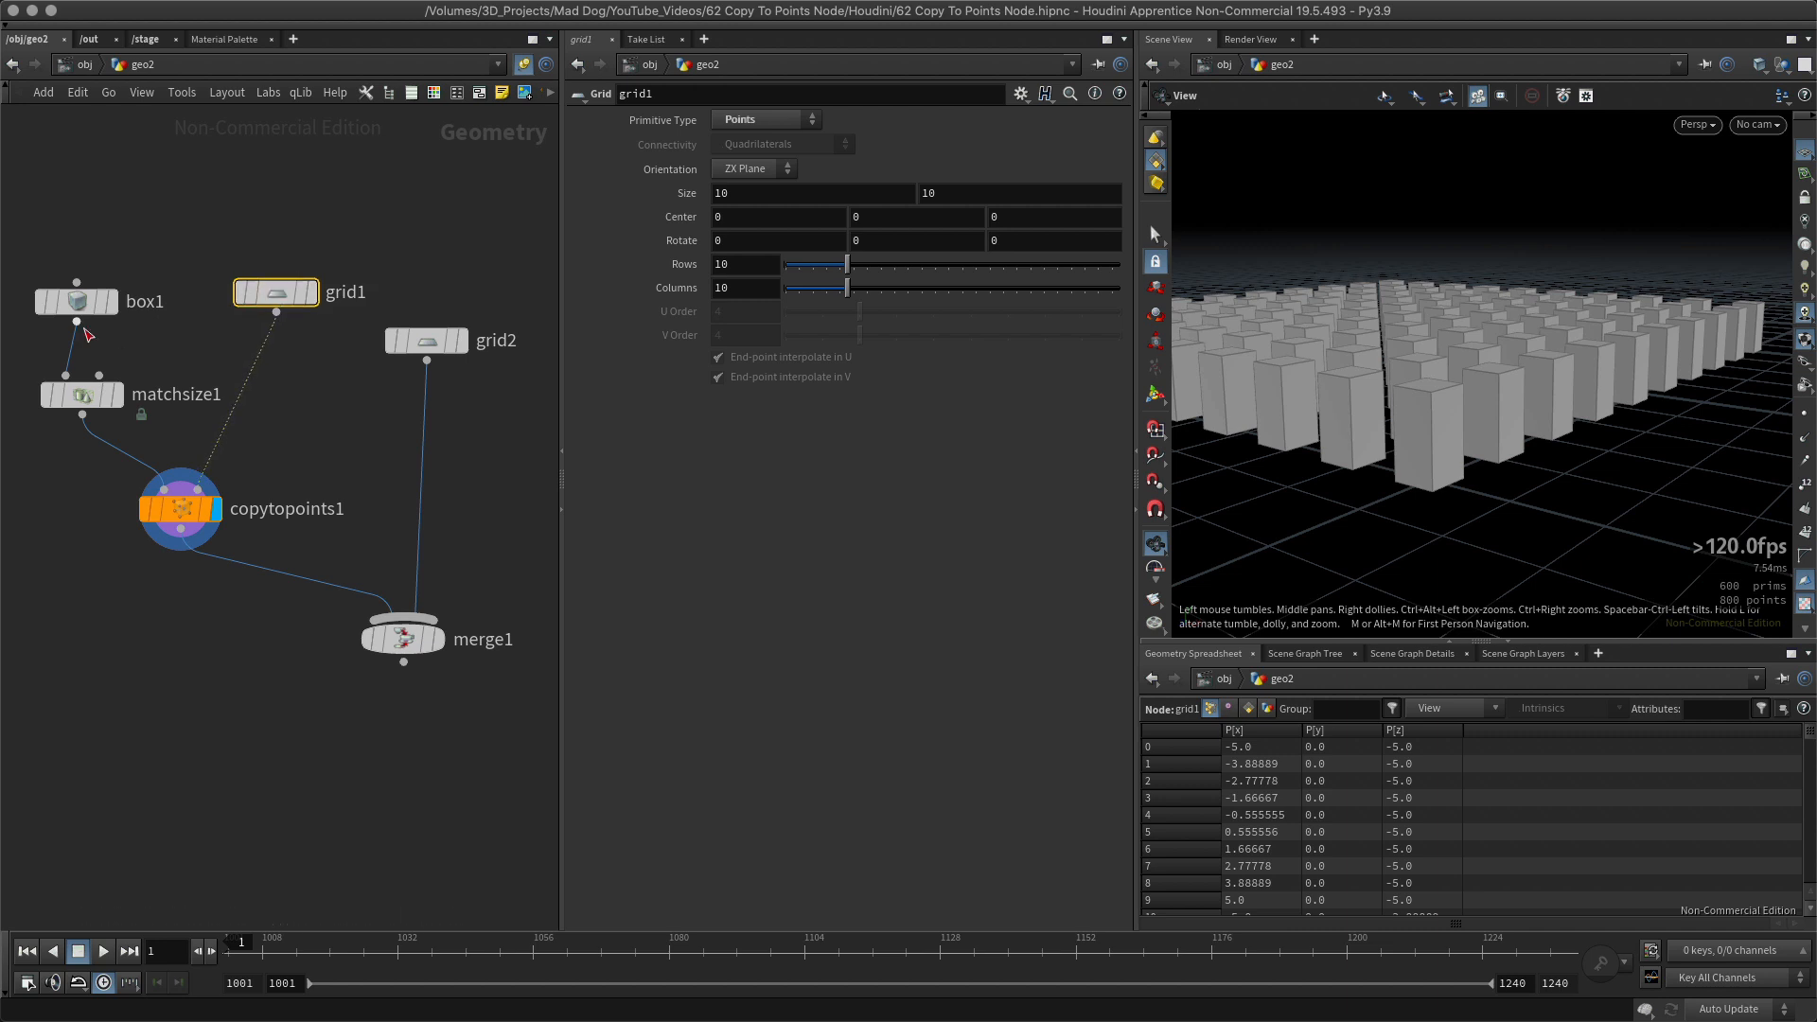
drag(159, 414, 91, 250)
drag(284, 277, 282, 261)
Try grid1's Primitive Type as Polygon and review the box1 and matchsize1 nodes feeding copytopoints1.
click(765, 117)
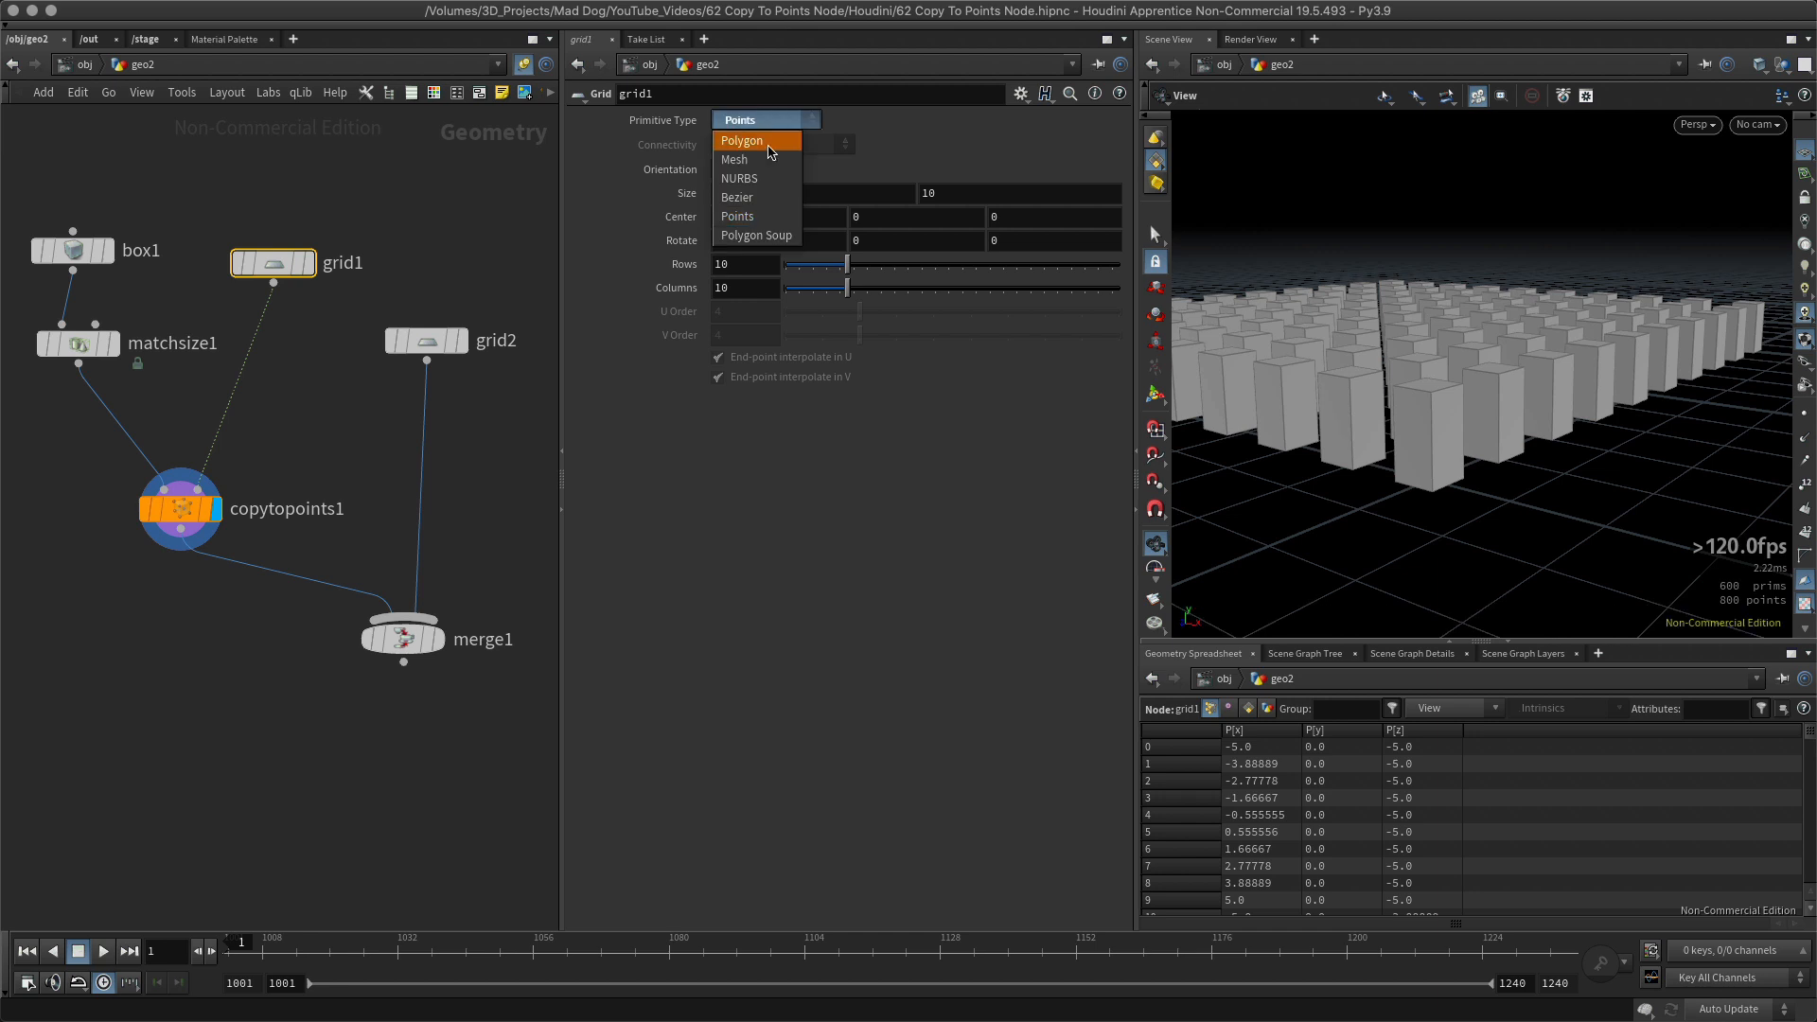
click(769, 141)
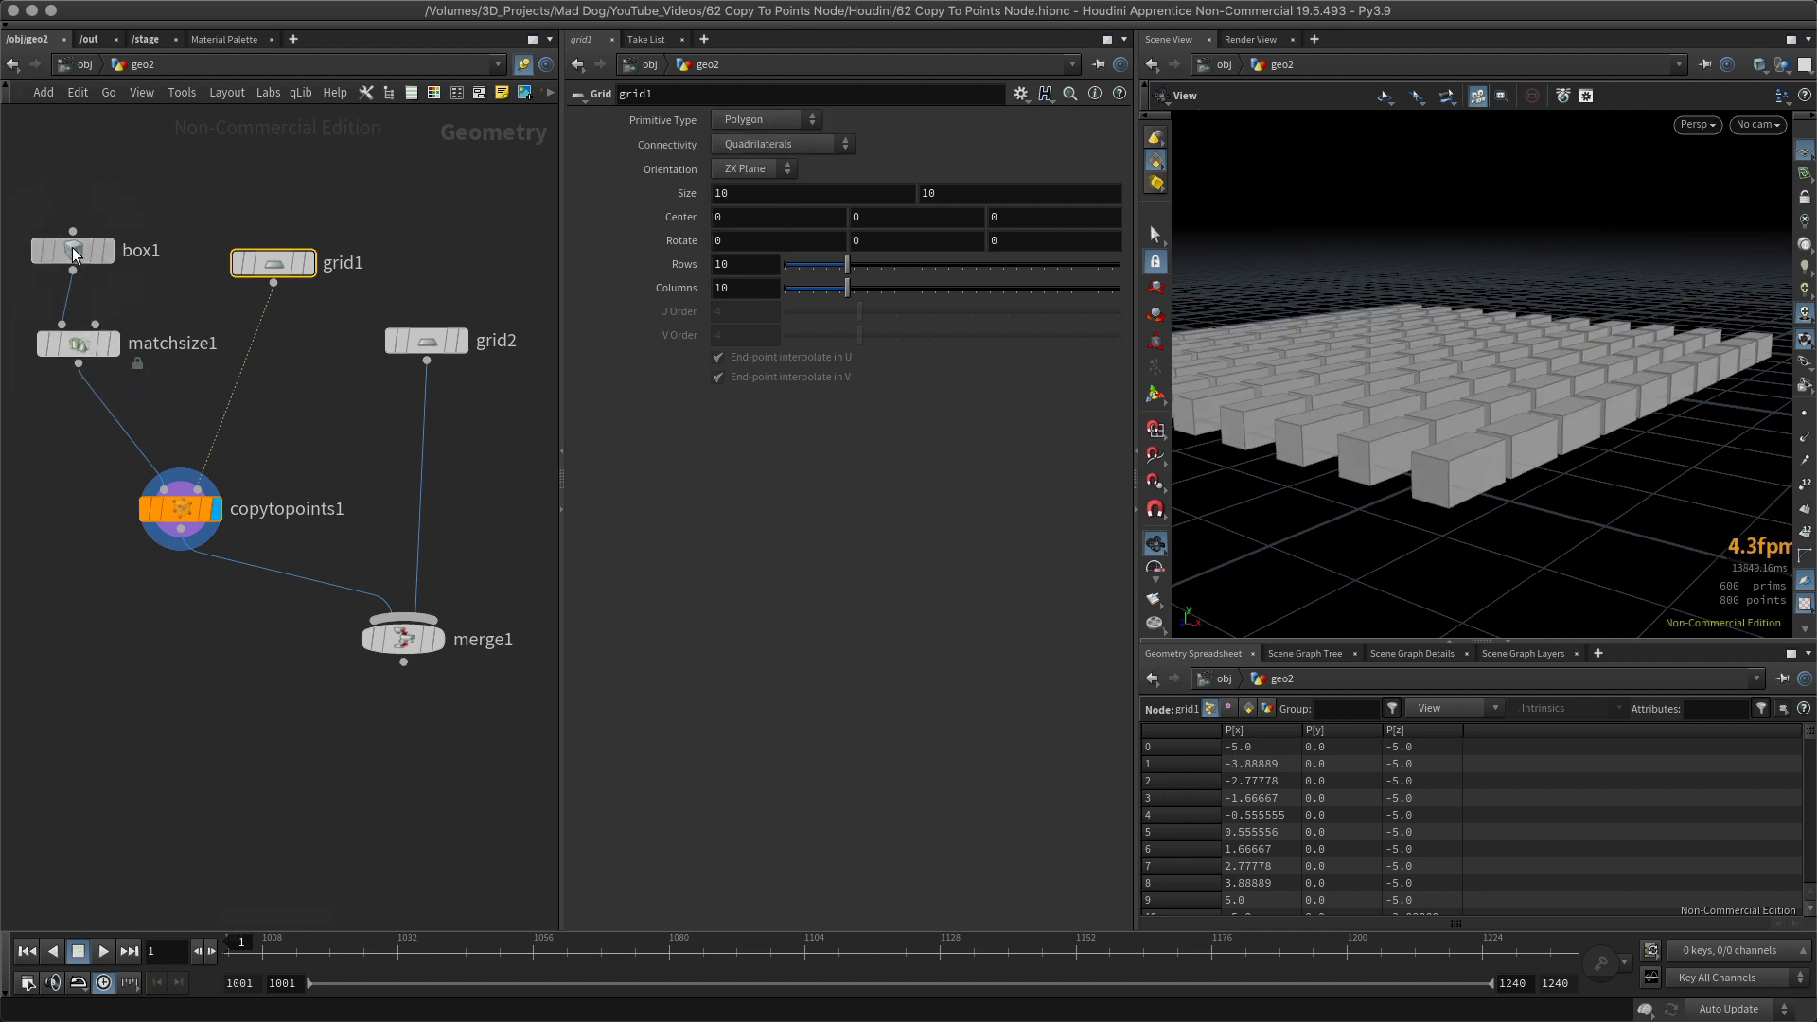
click(72, 248)
click(80, 342)
click(70, 255)
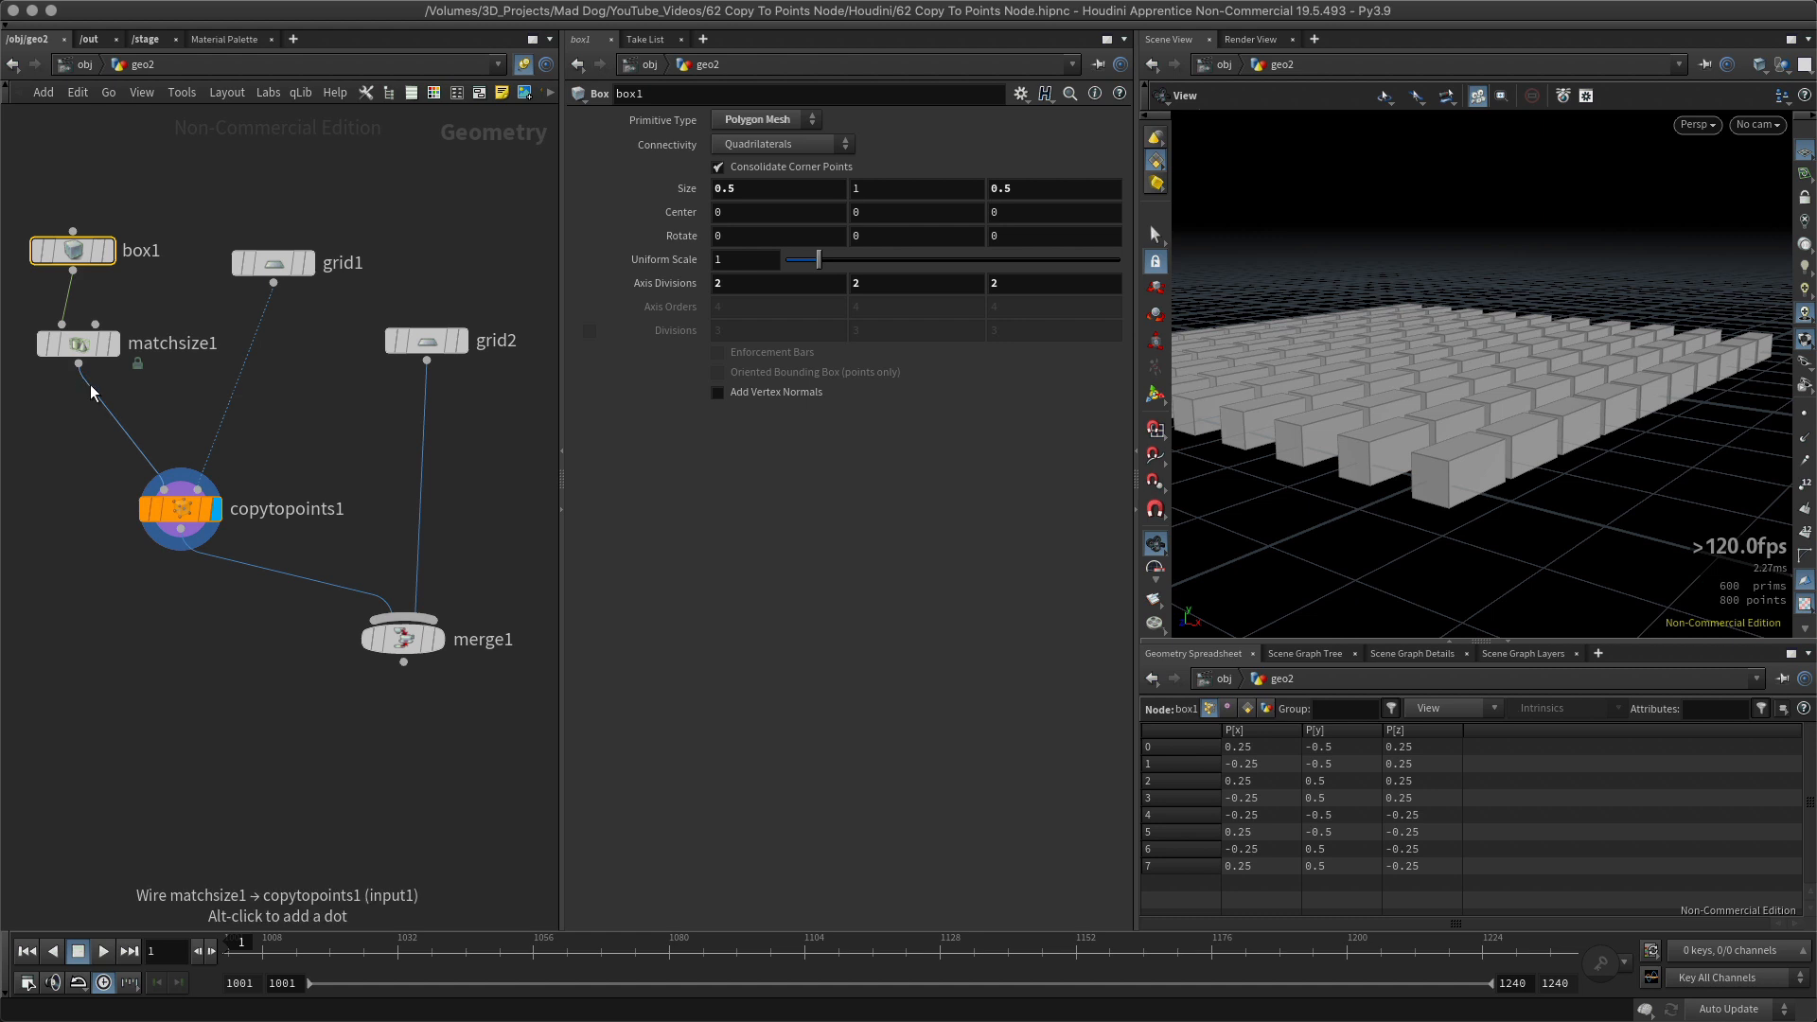
Move grid1 level with box1, set its Primitive Type to Points, and examine the copied boxes from several angles.
mouse_move(277, 265)
drag(277, 263, 282, 247)
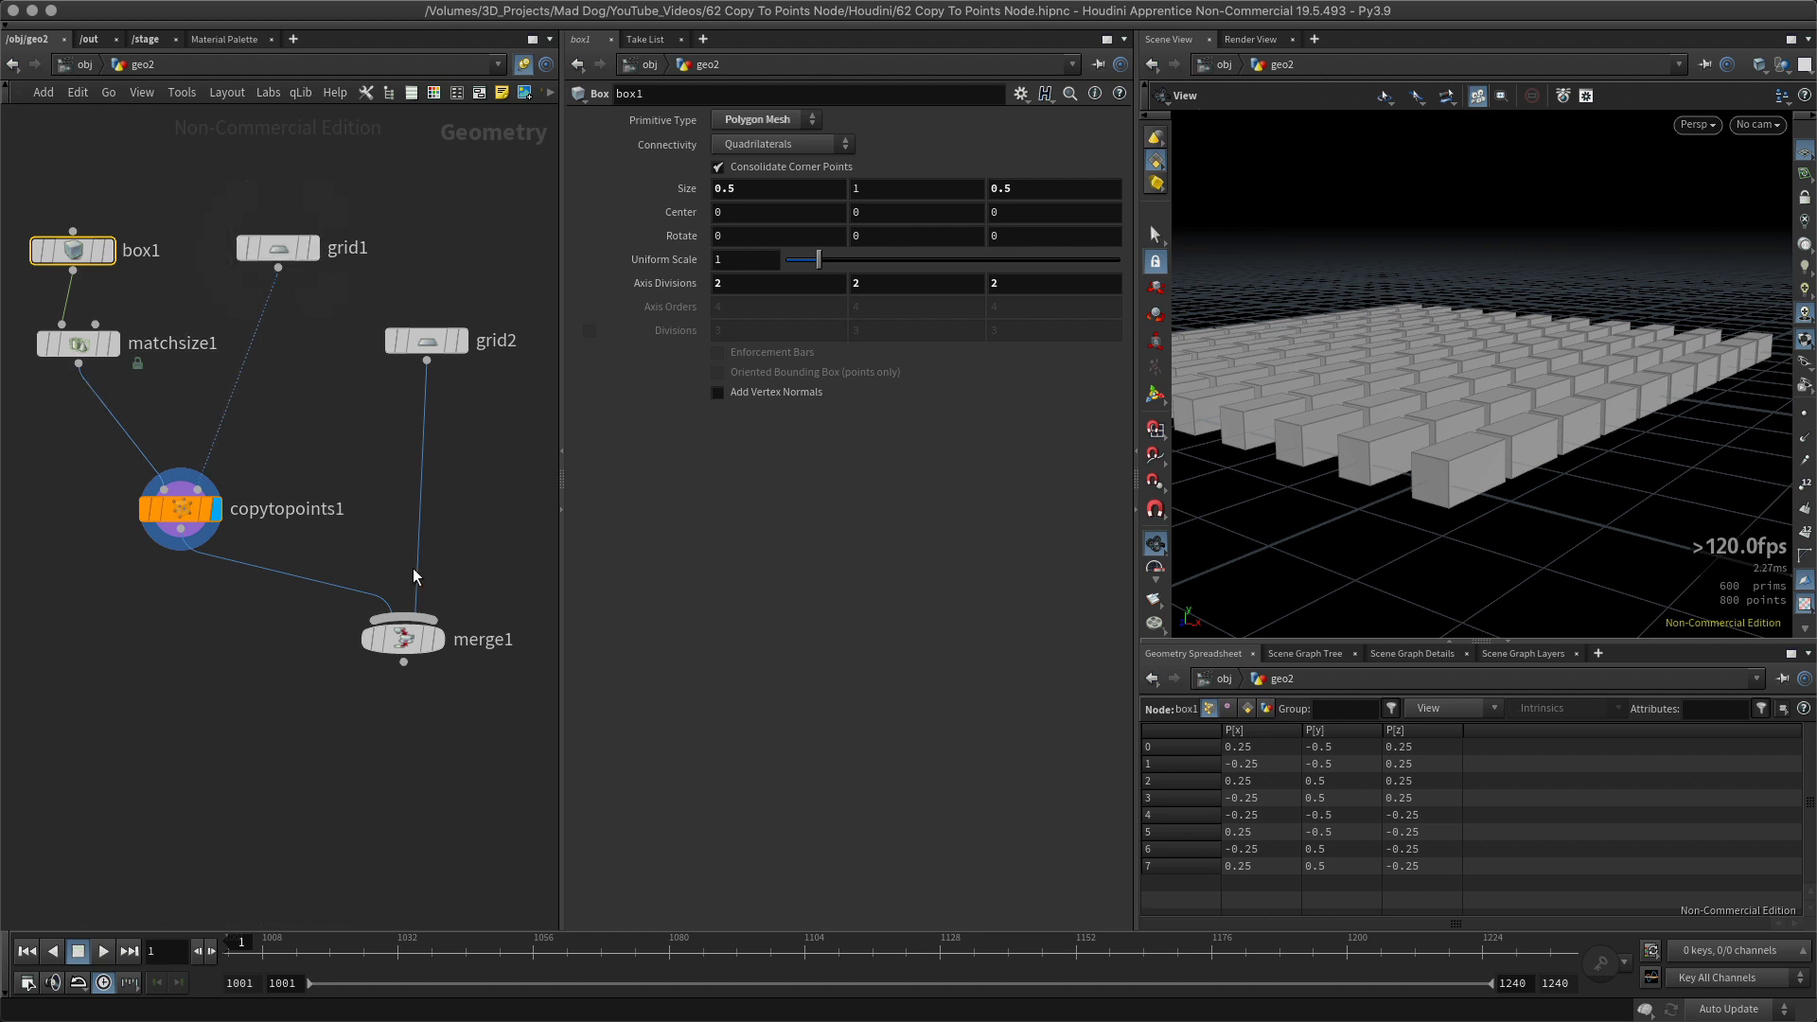
click(282, 247)
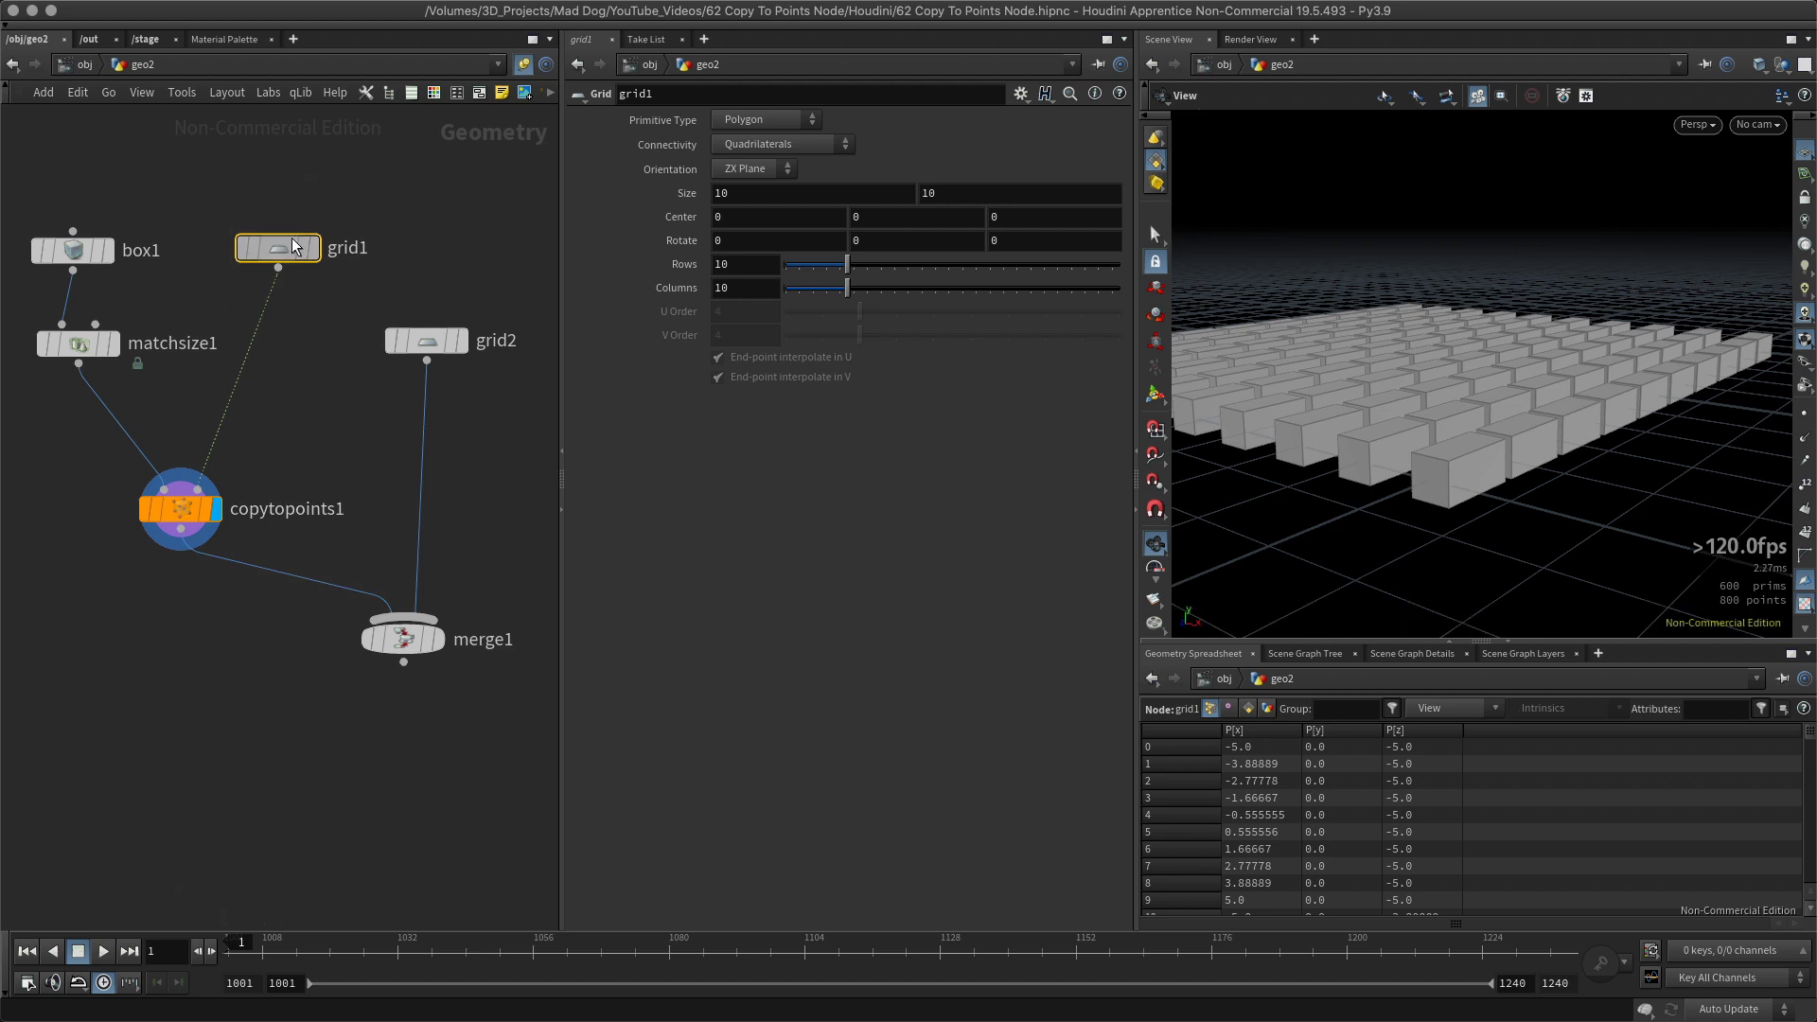
click(768, 120)
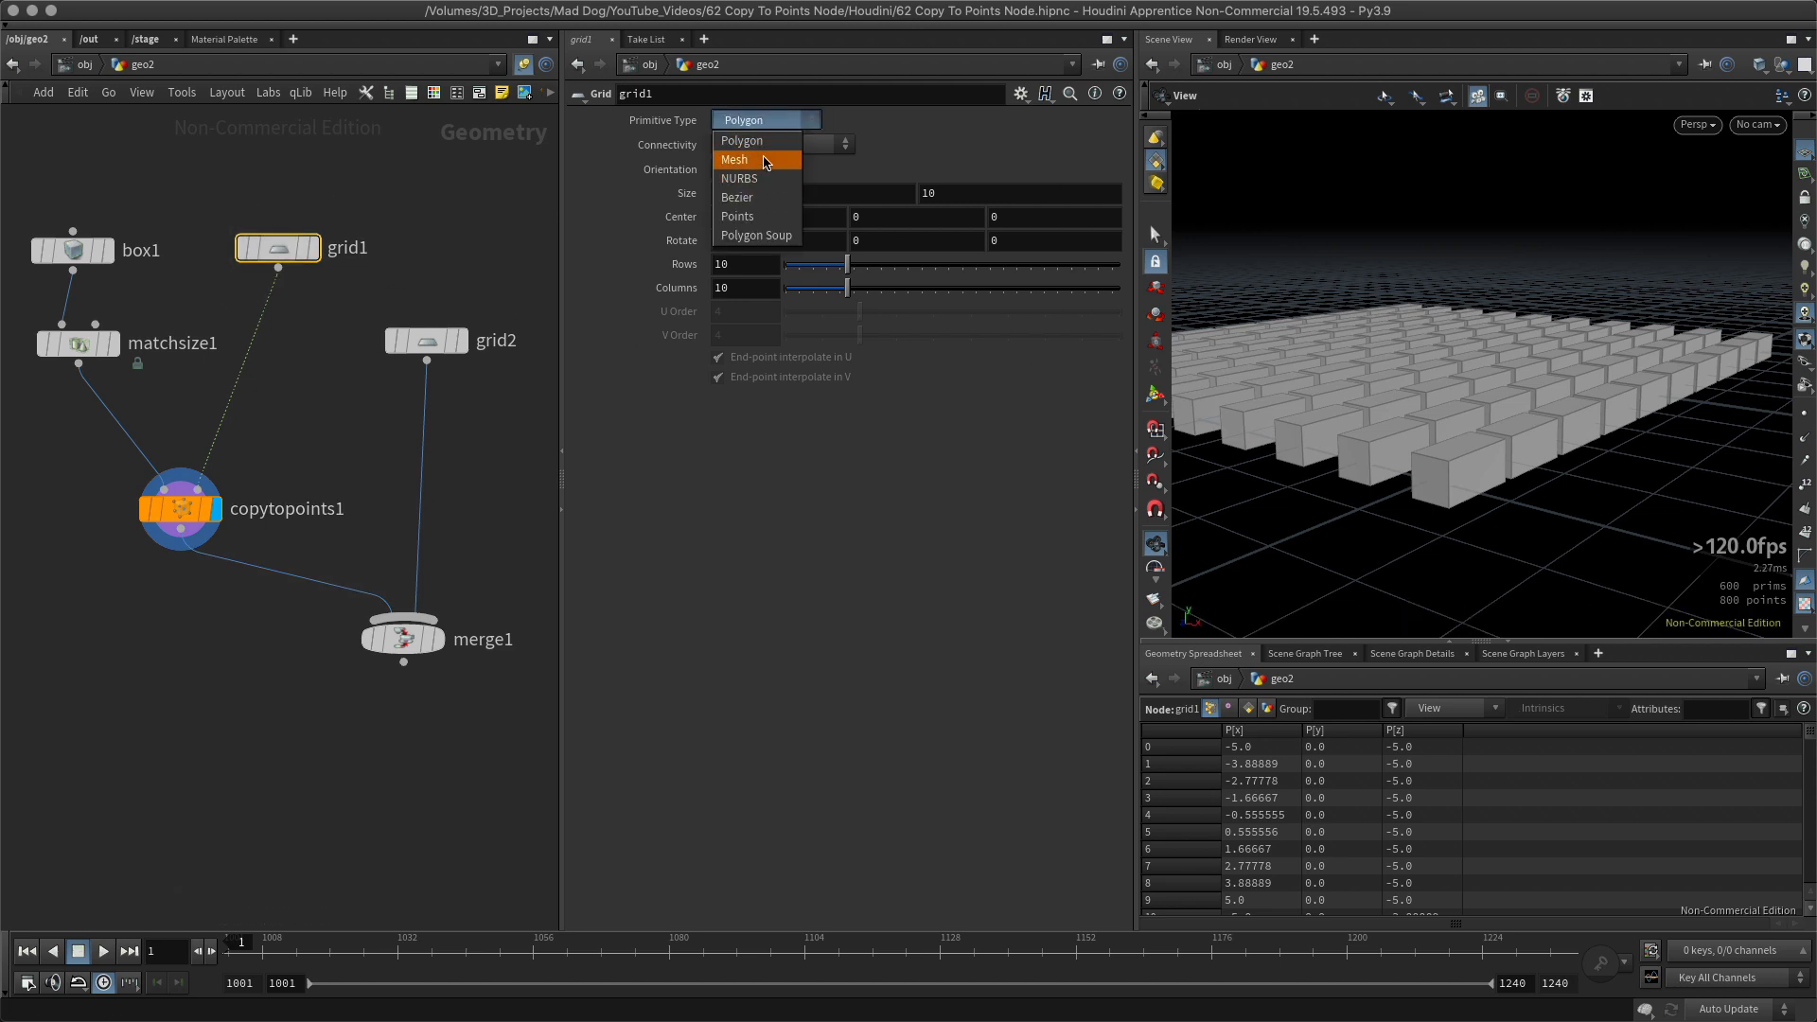
click(762, 217)
right_drag(1603, 409, 1400, 448)
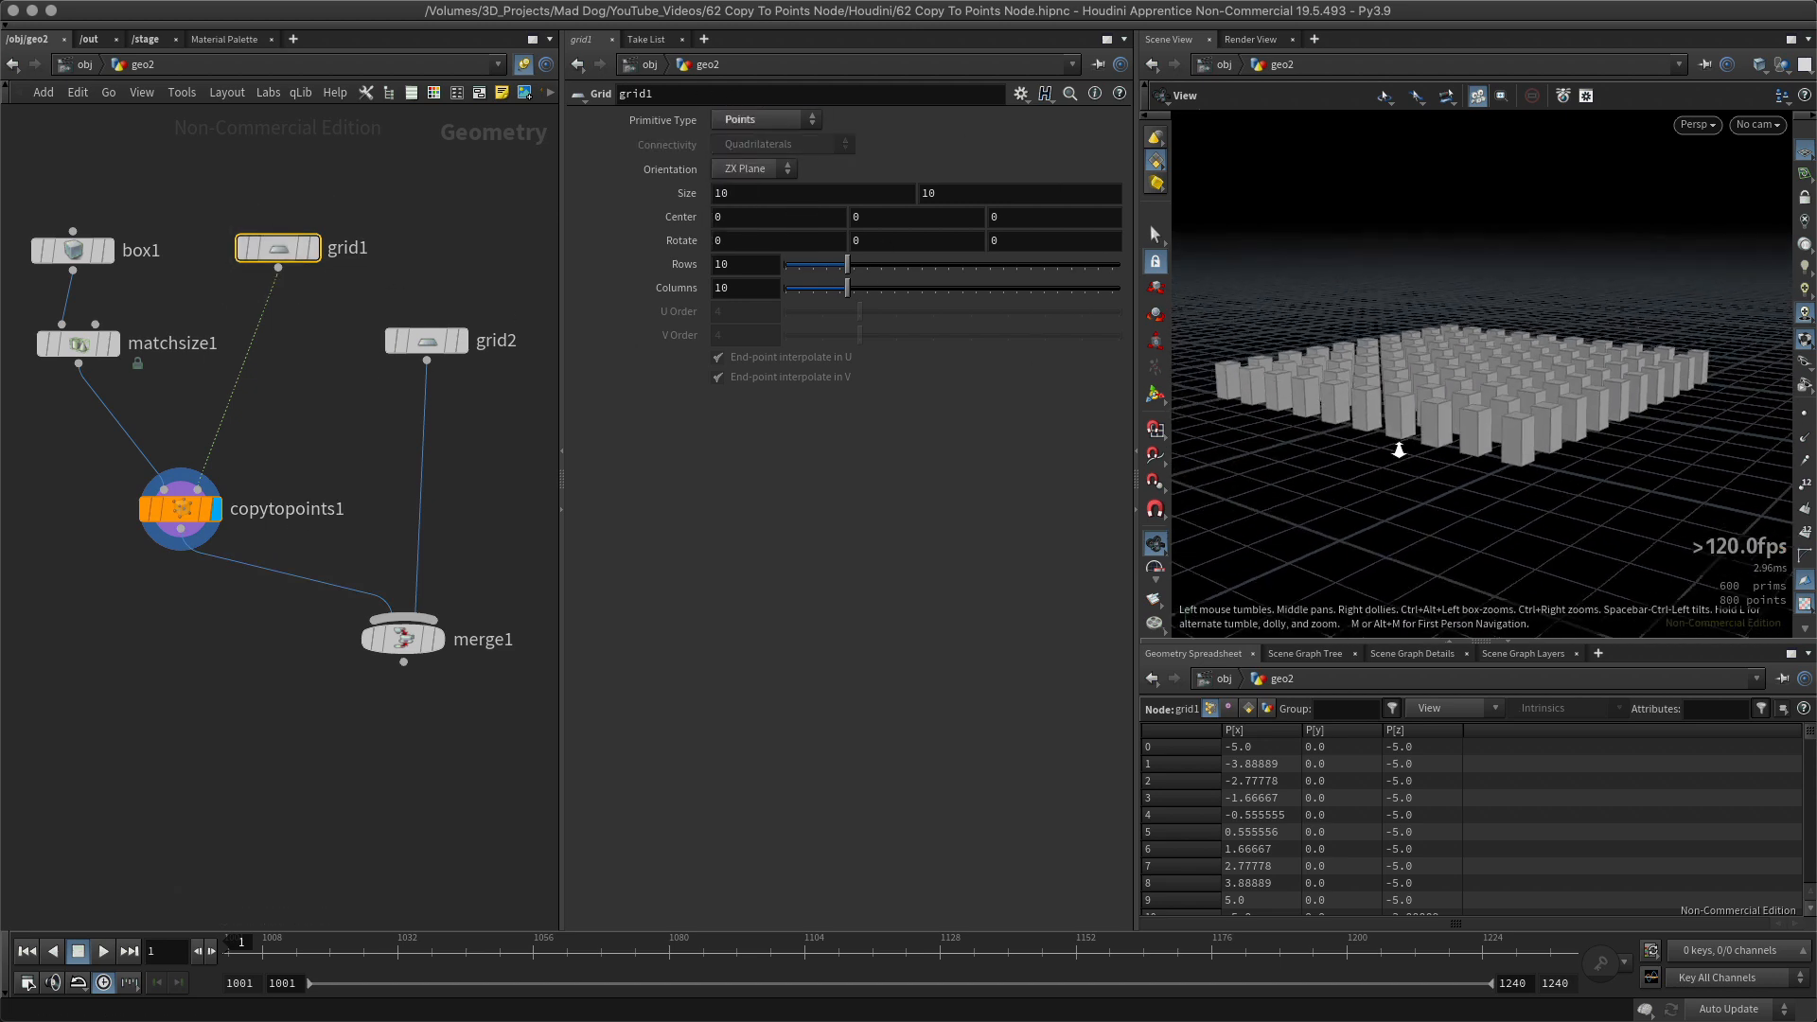
drag(1440, 438, 1208, 171)
drag(1524, 301, 1420, 466)
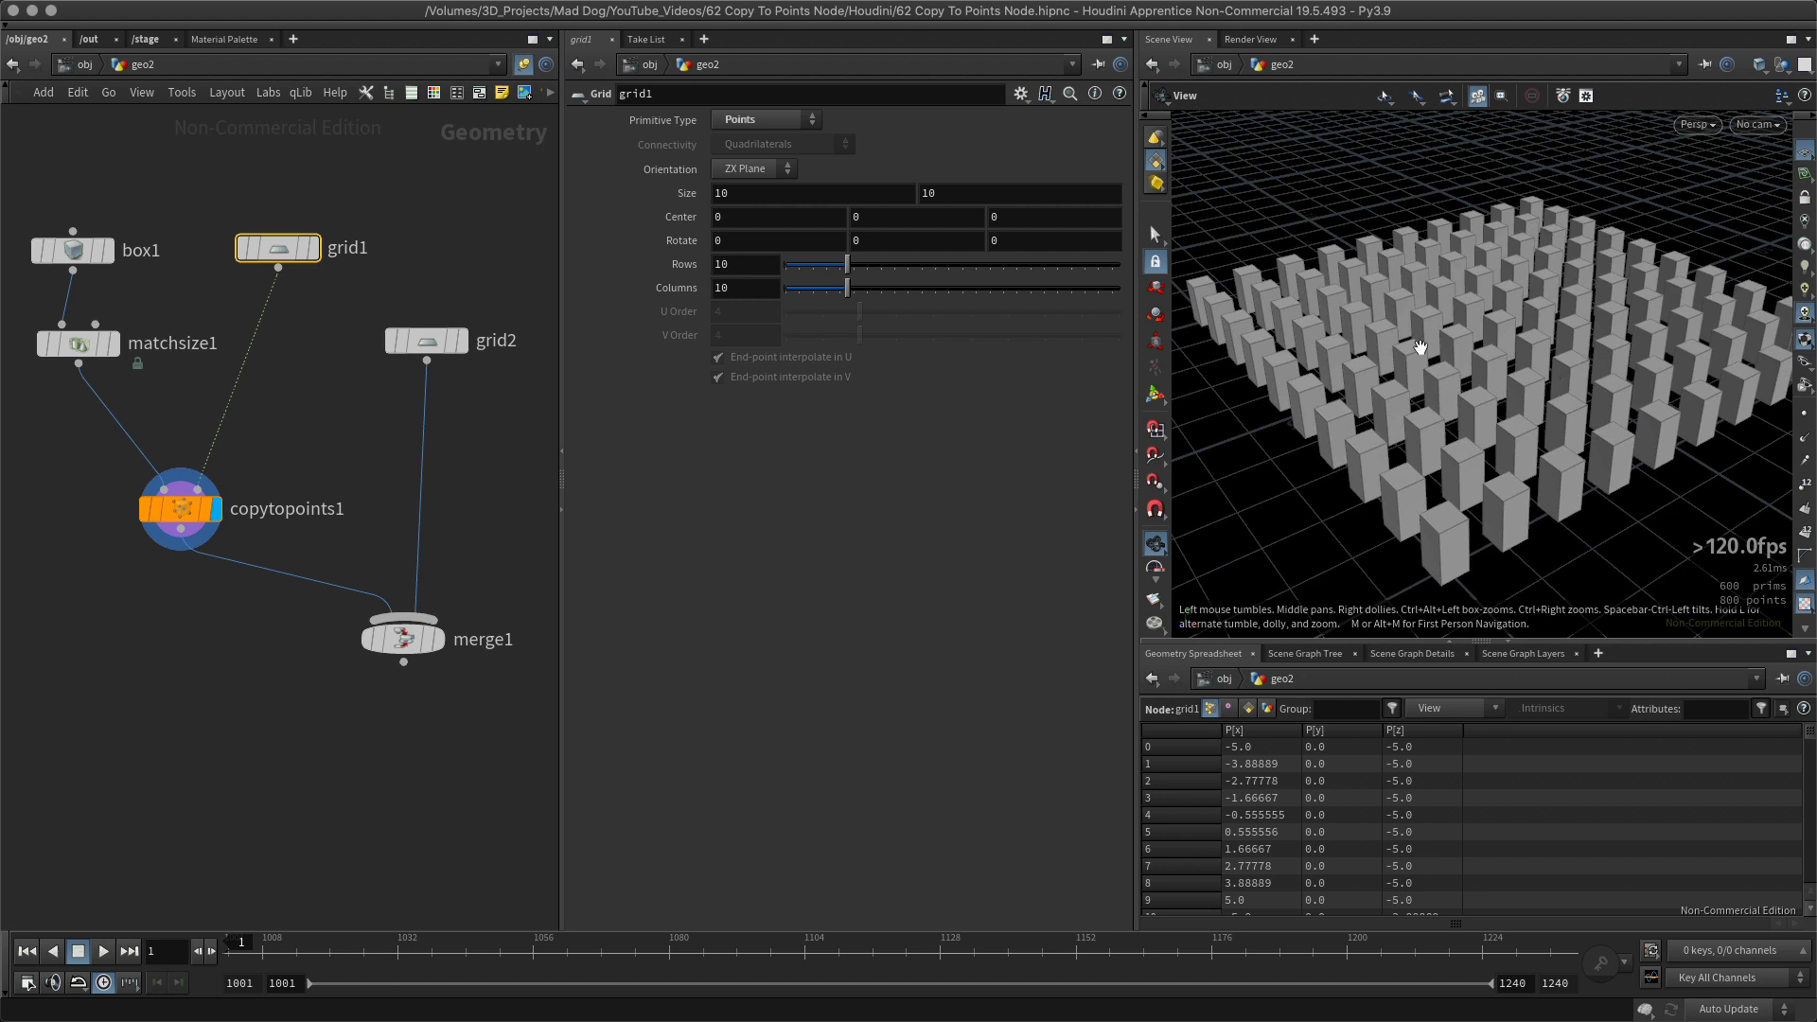